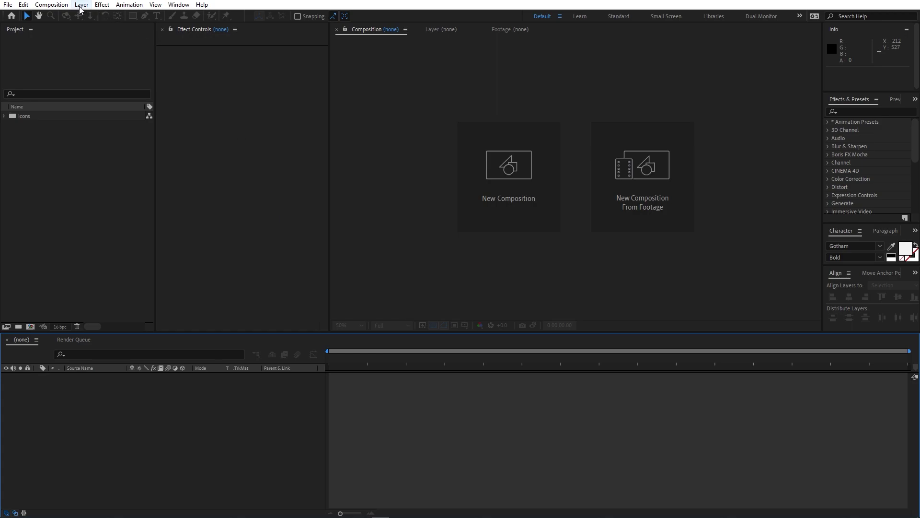
Create a 1920×1080 composition named Main at 30 fps.
left_click(52, 5)
left_click(71, 17)
type("Main")
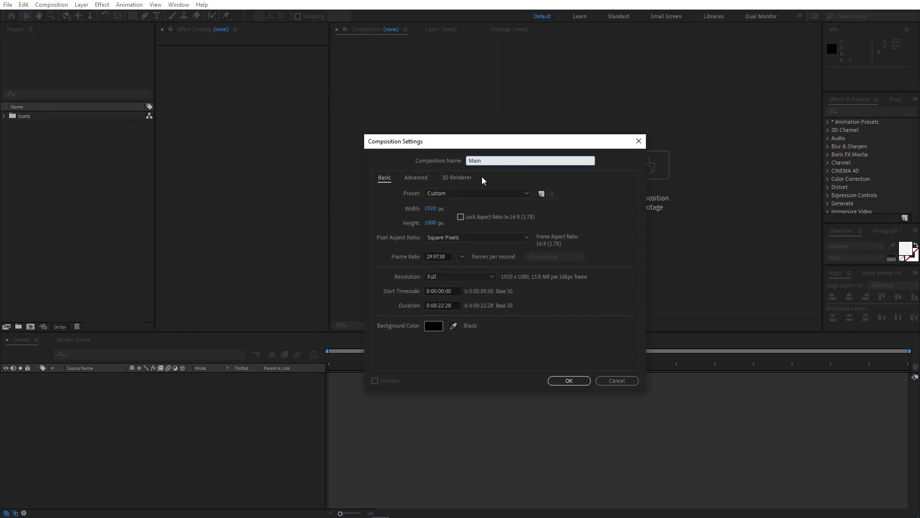
left_click(444, 258)
type("30")
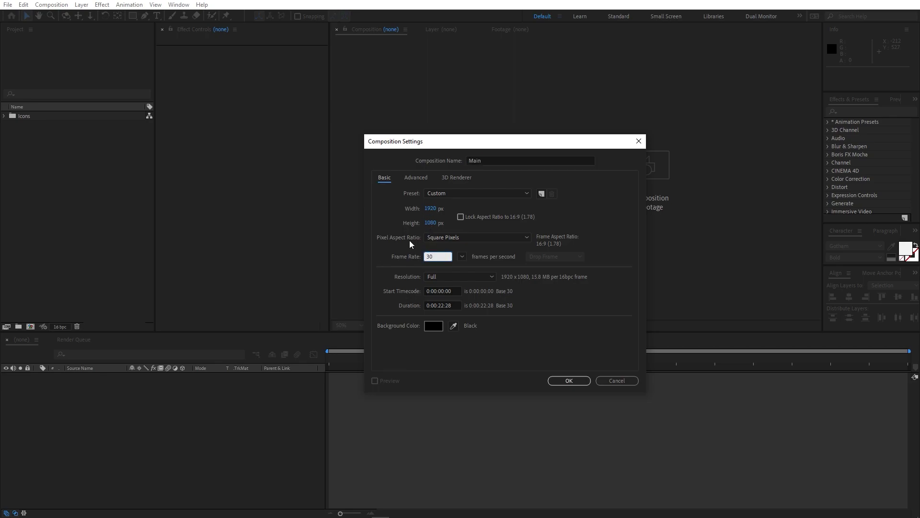
left_click(570, 381)
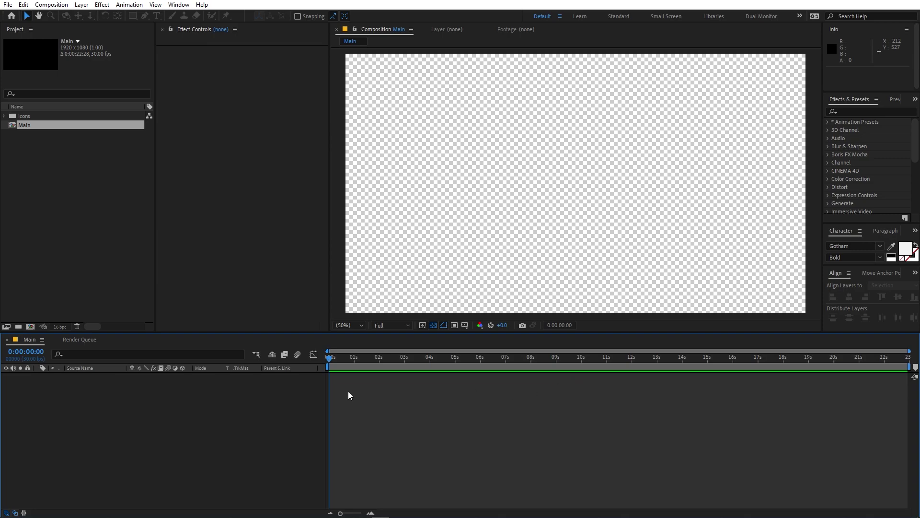
Add a full-frame solid layer named BG coloured light grey EAEAEA.
right_click(175, 442)
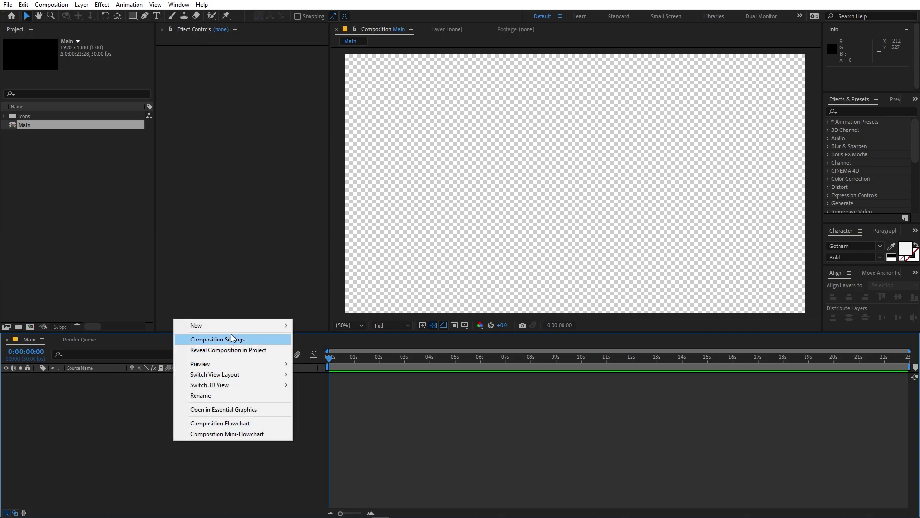
mouse_move(240, 328)
left_click(339, 347)
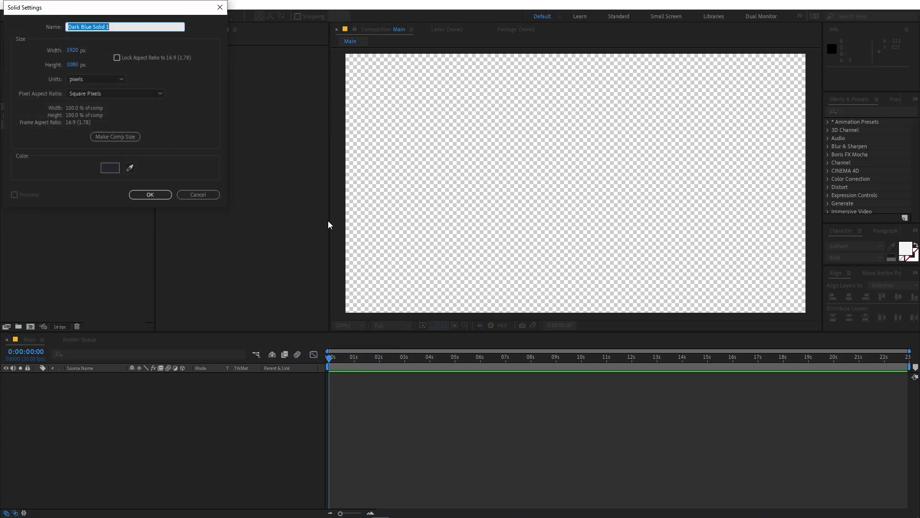
type("B")
left_click(110, 168)
left_click_drag(94, 237, 62, 226)
left_click(84, 225)
left_click(307, 219)
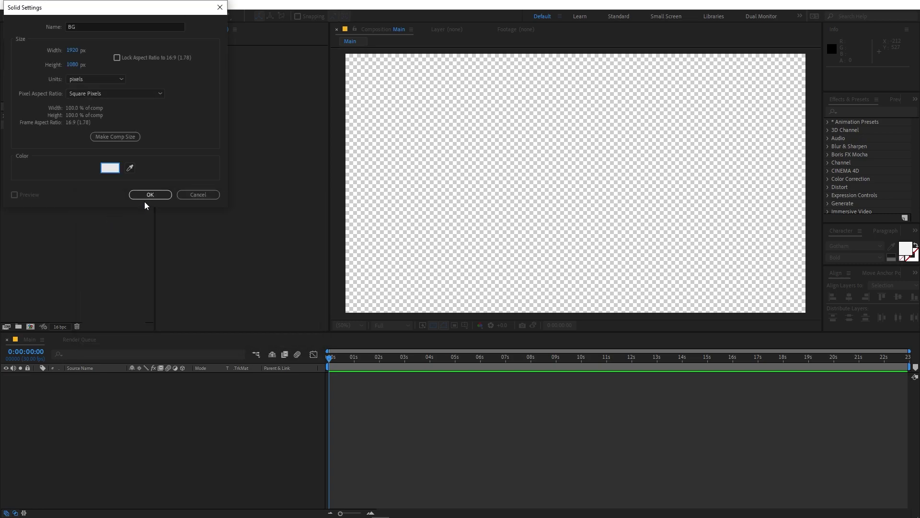
left_click(146, 192)
left_click(352, 451)
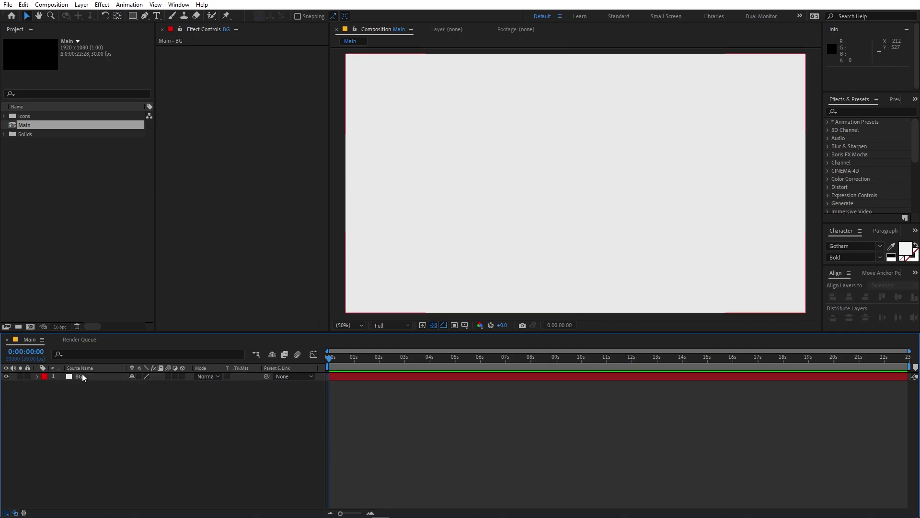
Add a full-frame cyan rectangle shape layer and move its anchor point to the left edge.
double_click(133, 16)
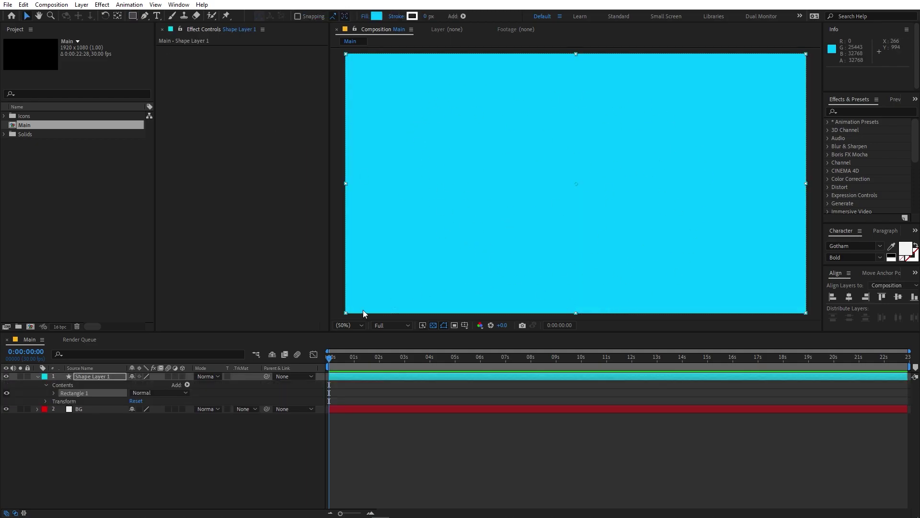
left_click(94, 378)
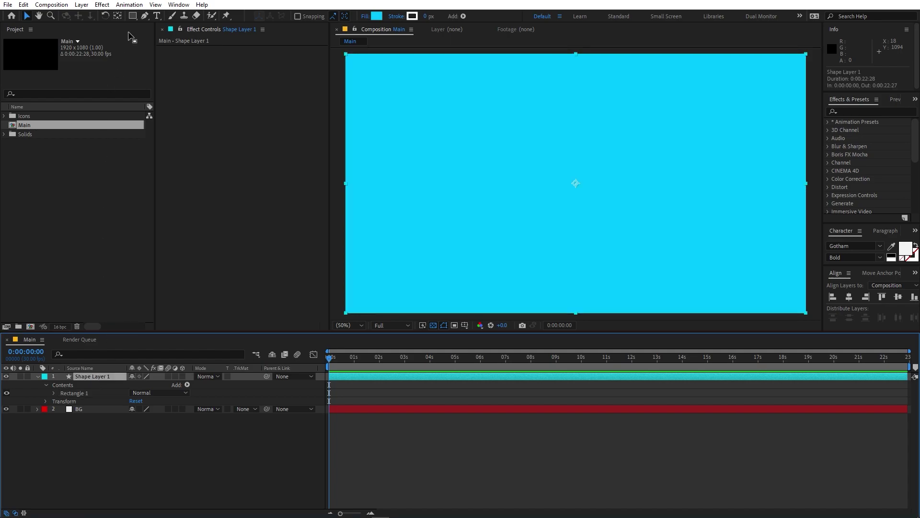
left_click(117, 17)
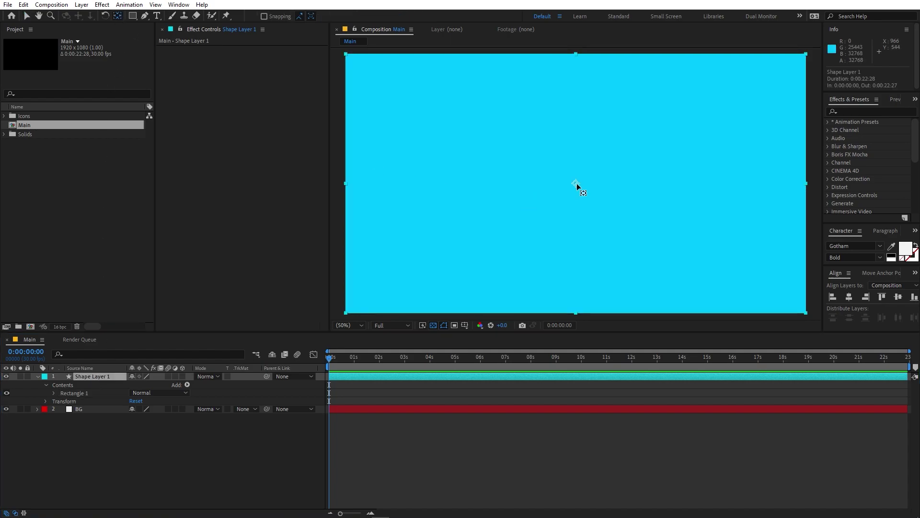
left_click_drag(577, 183, 344, 182)
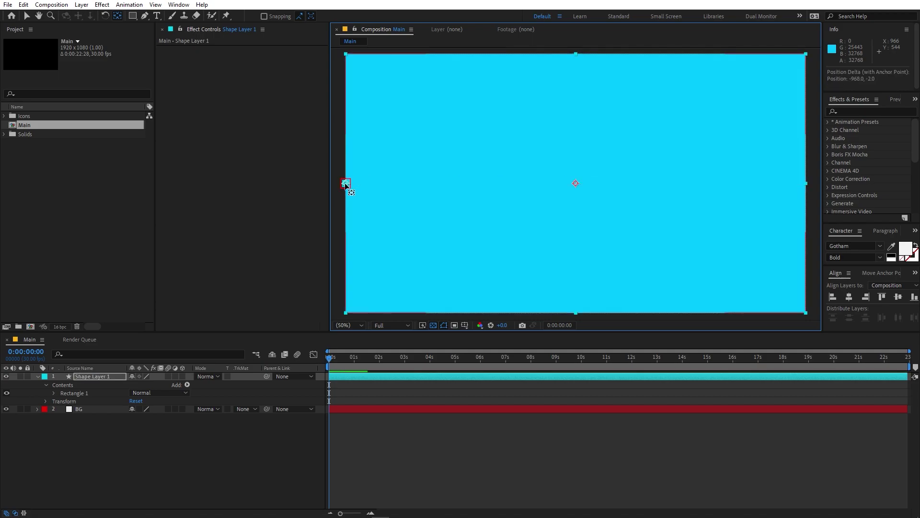
Set Shape Layer 1's horizontal scale to 10%.
left_click(97, 375)
key("s")
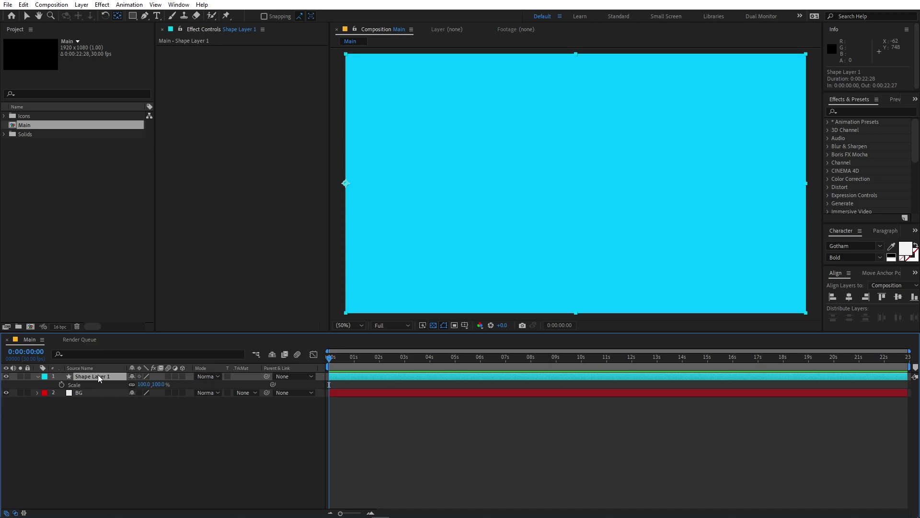
left_click(143, 384)
type("10")
key("Return")
left_click(232, 439)
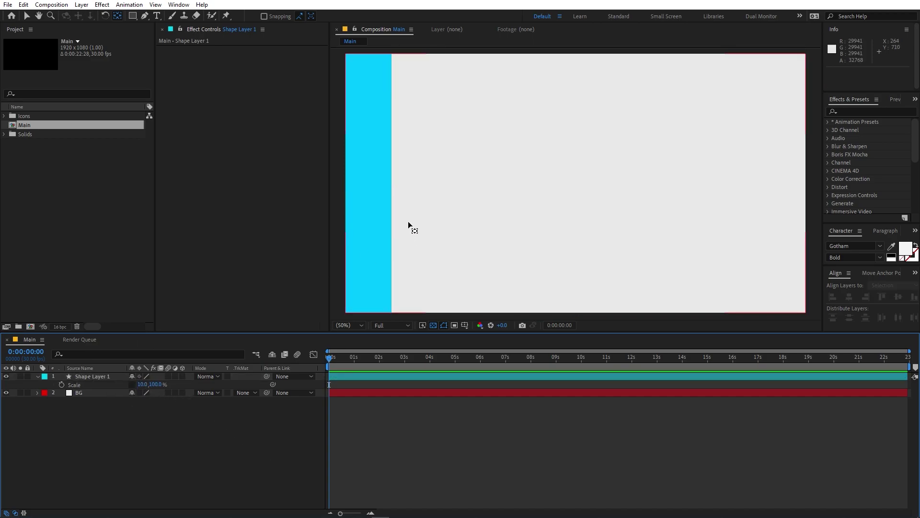
left_click(81, 377)
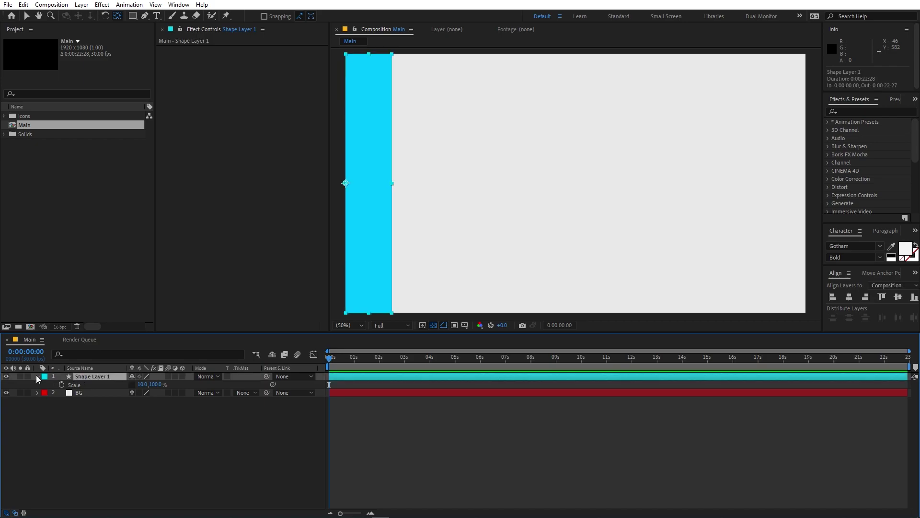
left_click(38, 376)
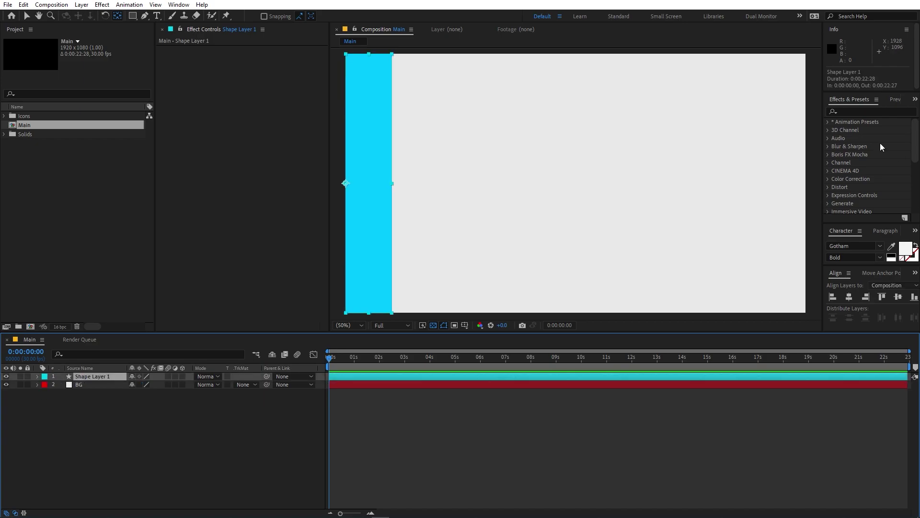
Apply a Fill effect to Shape Layer 1 and set its colour to light grey.
left_click(859, 112)
type("fill")
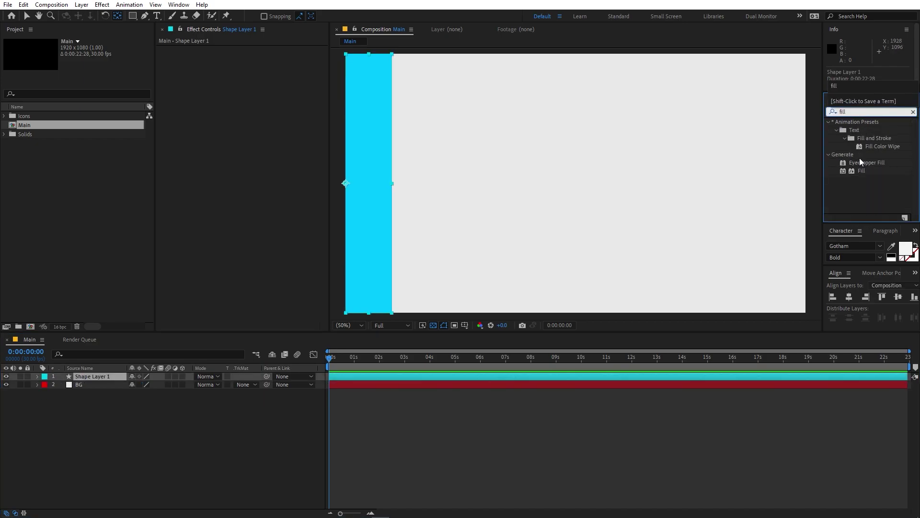
left_click_drag(862, 171, 127, 378)
left_click(254, 73)
left_click_drag(91, 221, 62, 243)
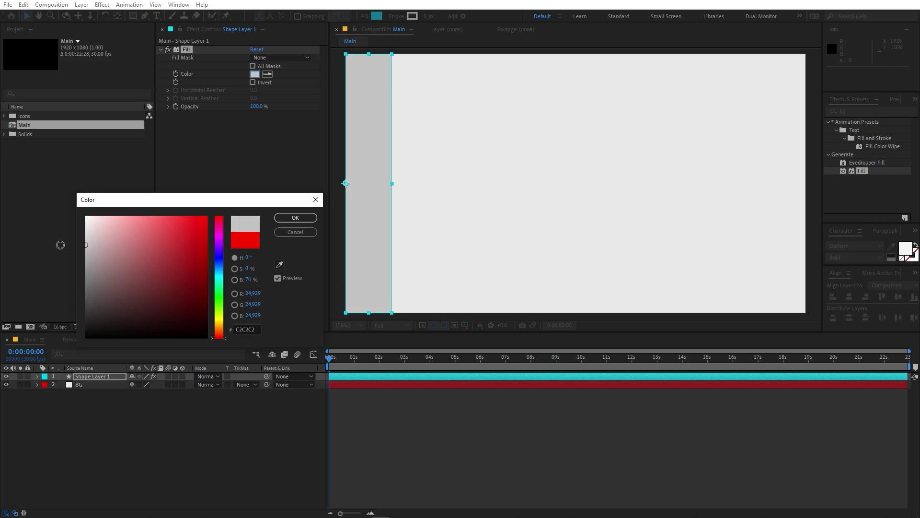
left_click(304, 220)
left_click(462, 454)
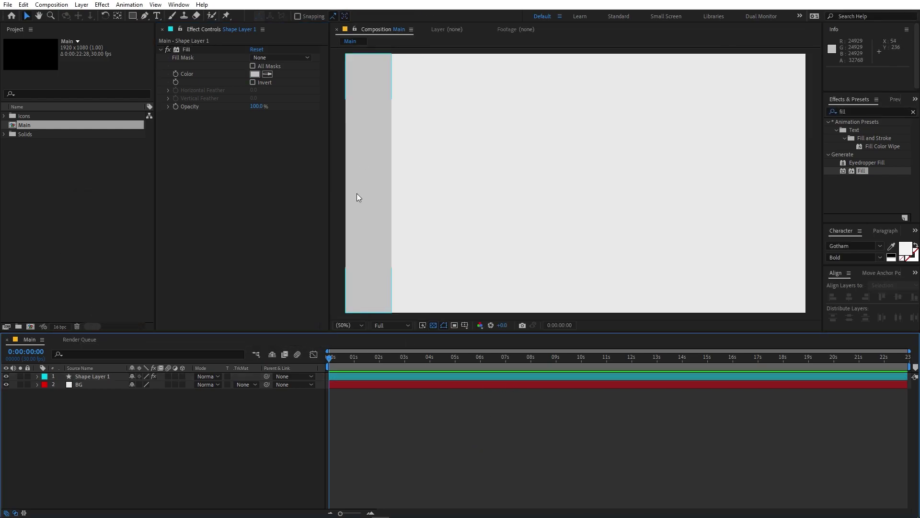
left_click(21, 247)
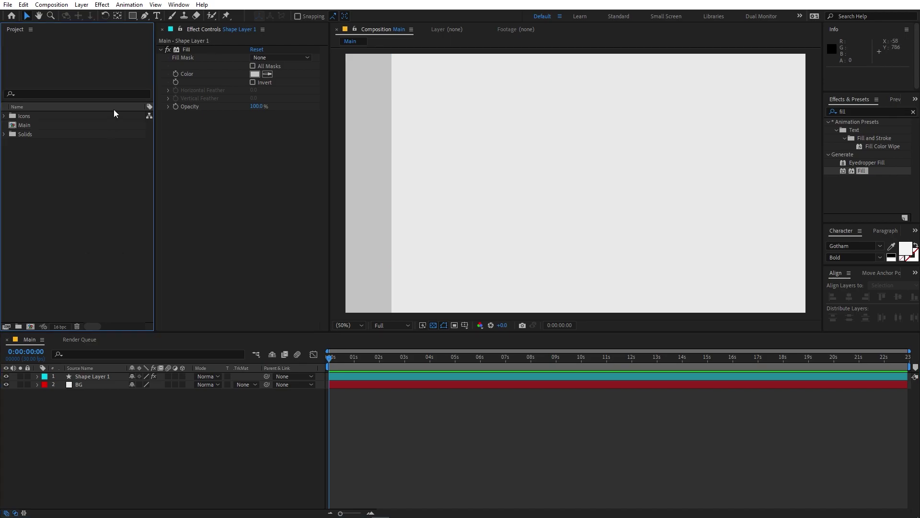
Add a second rectangle shape layer and set its size to 800×200.
left_click(134, 17)
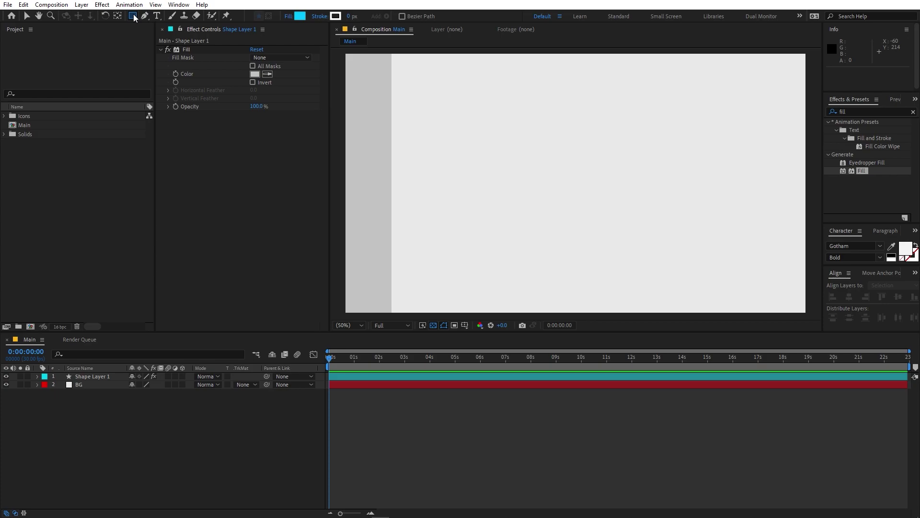
left_click(175, 456)
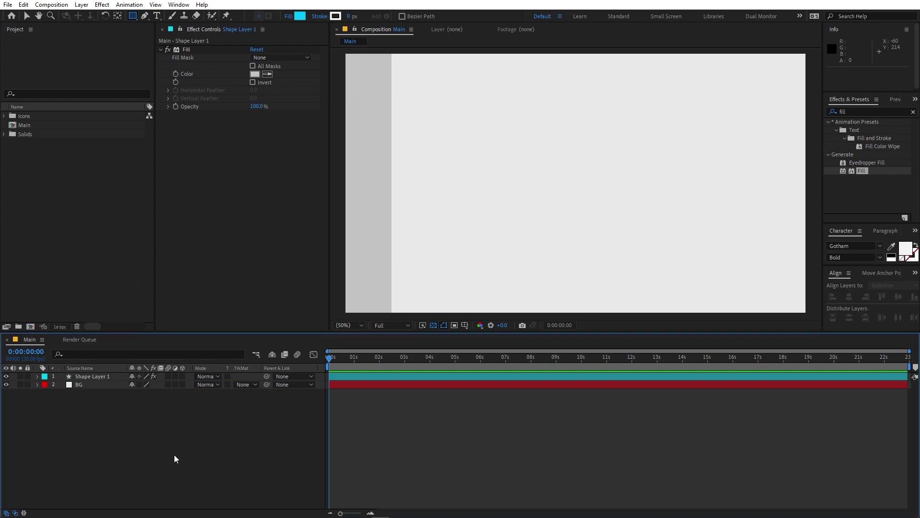
double_click(134, 16)
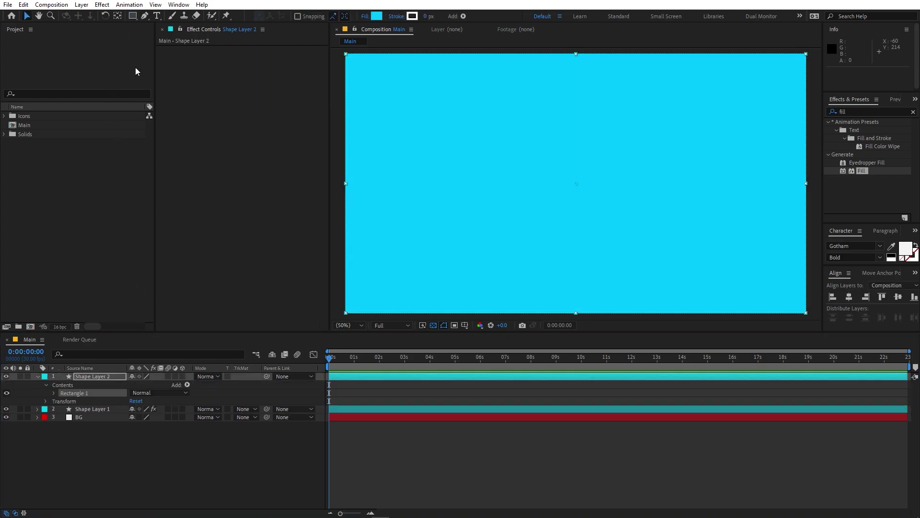
left_click(106, 351)
type("size")
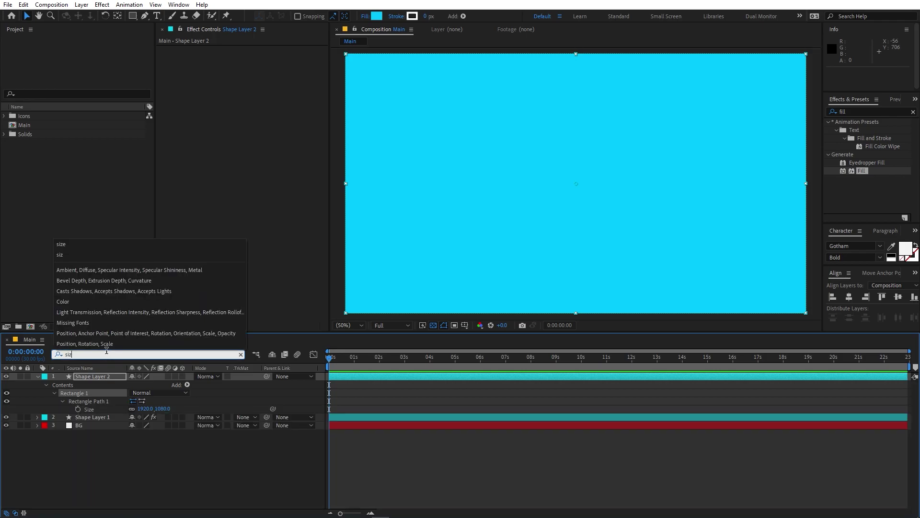
left_click(145, 409)
type("80")
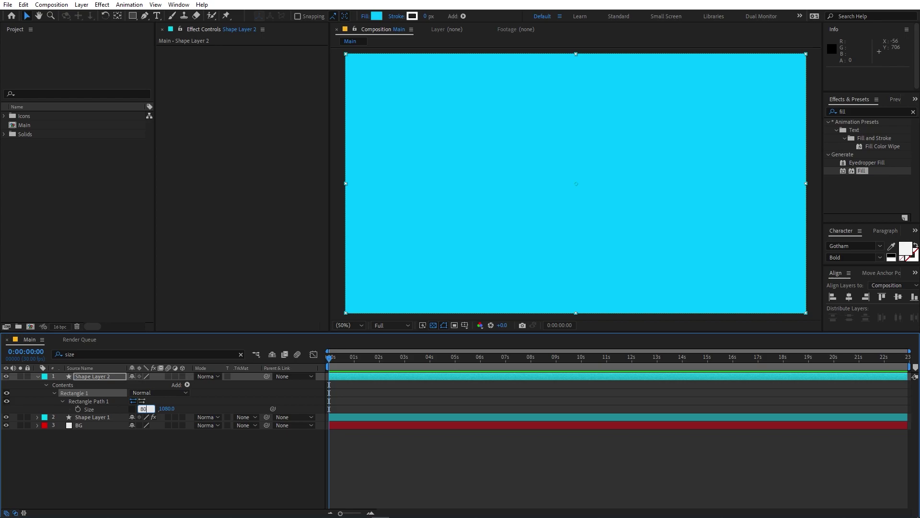
type("0")
key("Tab")
type("200")
key("Return")
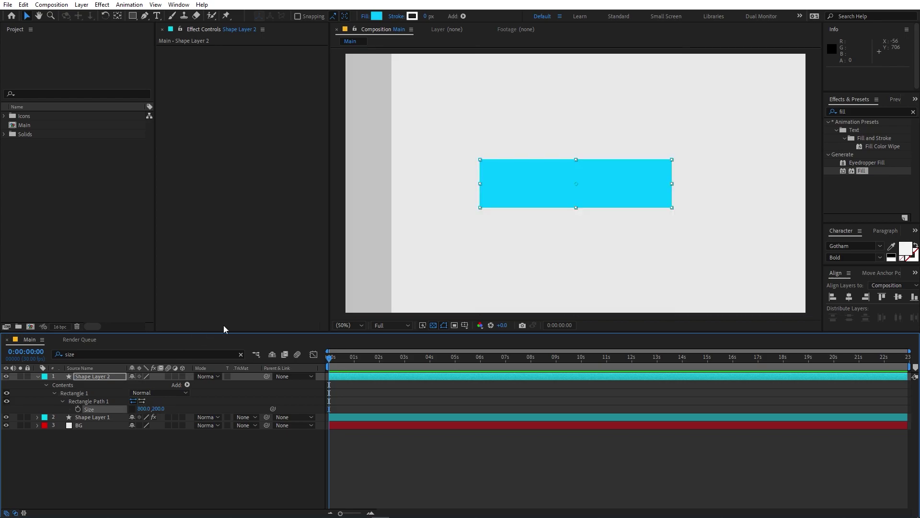
Convert Shape Layer 2's rectangle path into an editable Bezier path.
left_click(84, 399)
right_click(85, 400)
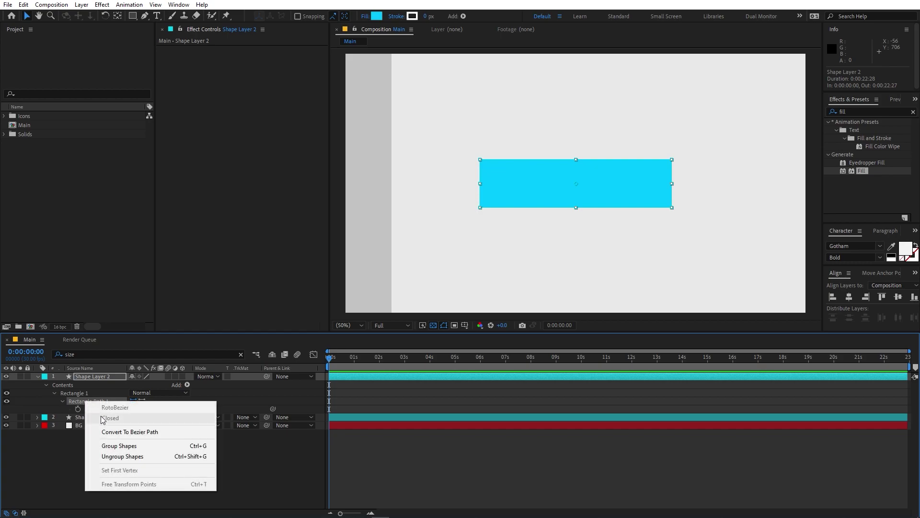
left_click(122, 433)
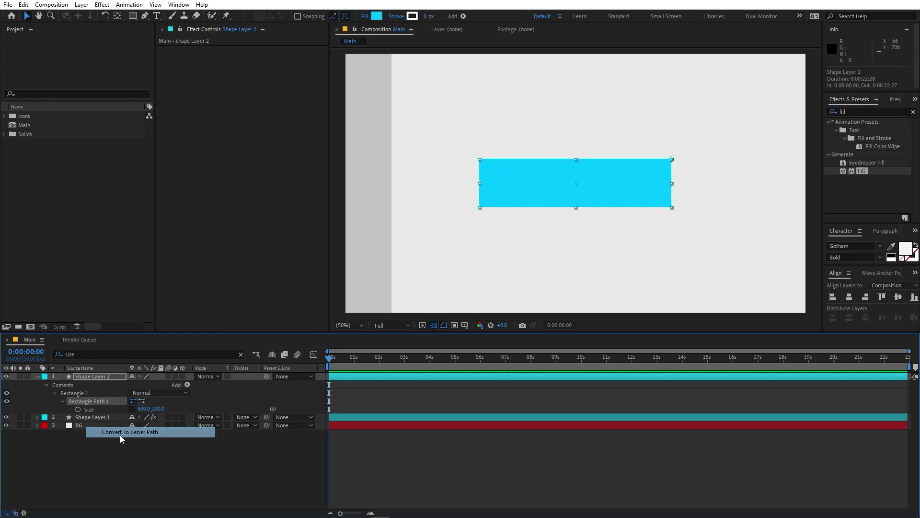
left_click(240, 357)
left_click(144, 16)
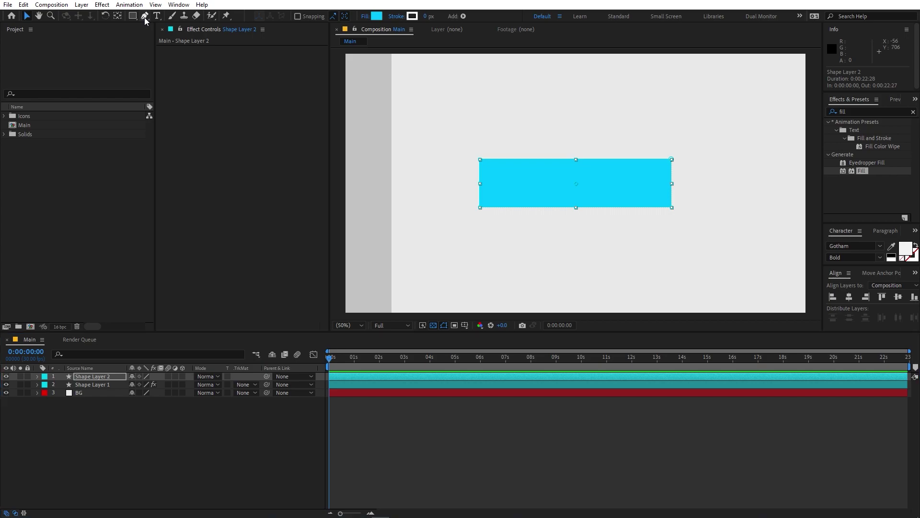
Show the composition grid and zoom the viewer to 100%.
left_click_drag(480, 160, 454, 130)
key("ctrl+z")
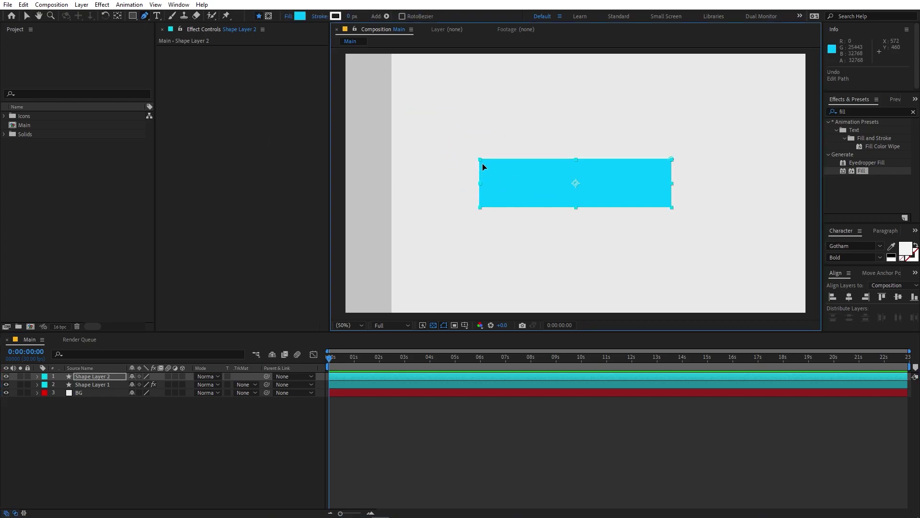
left_click(464, 326)
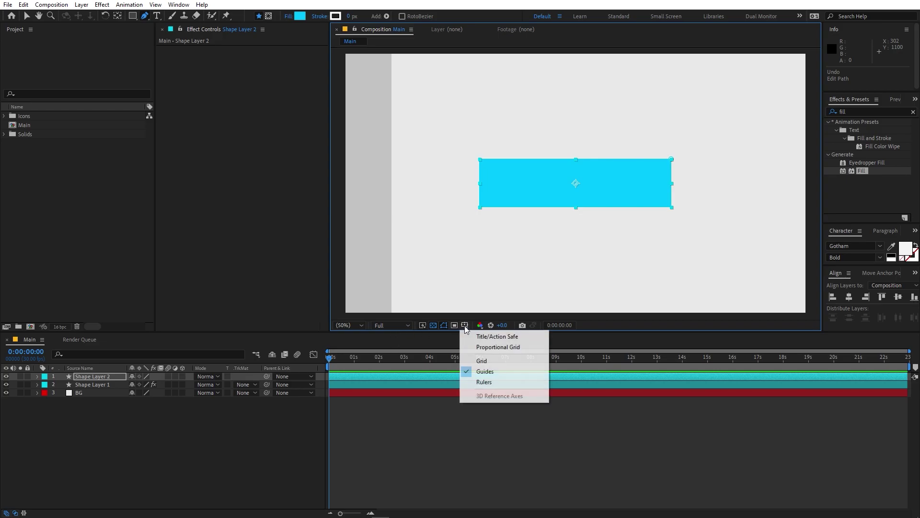
left_click(523, 361)
key("/")
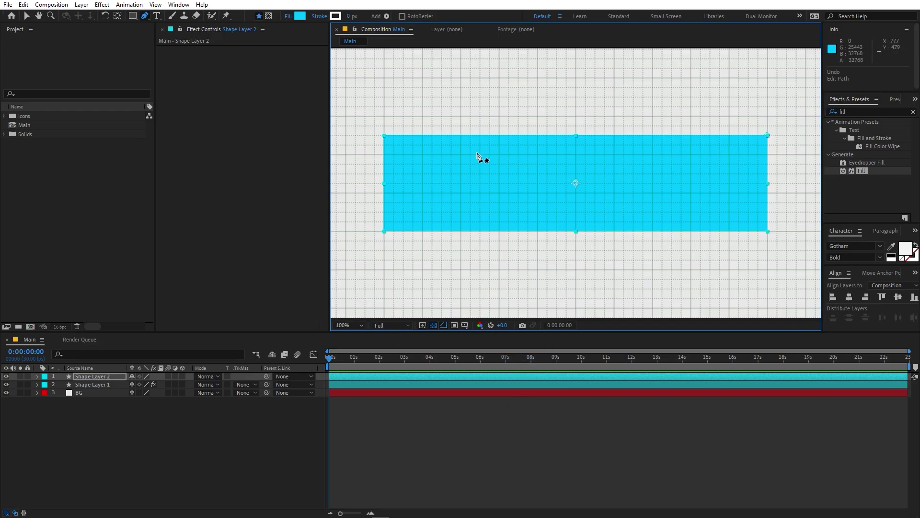
Raise the top-left corner and lower the bottom-left corner of the rectangle.
left_click_drag(384, 136, 382, 82)
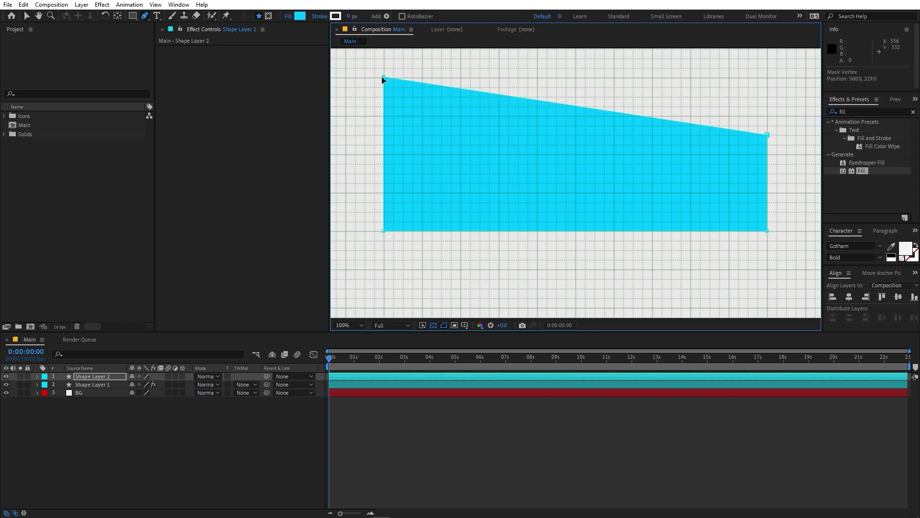
key("ctrl+z")
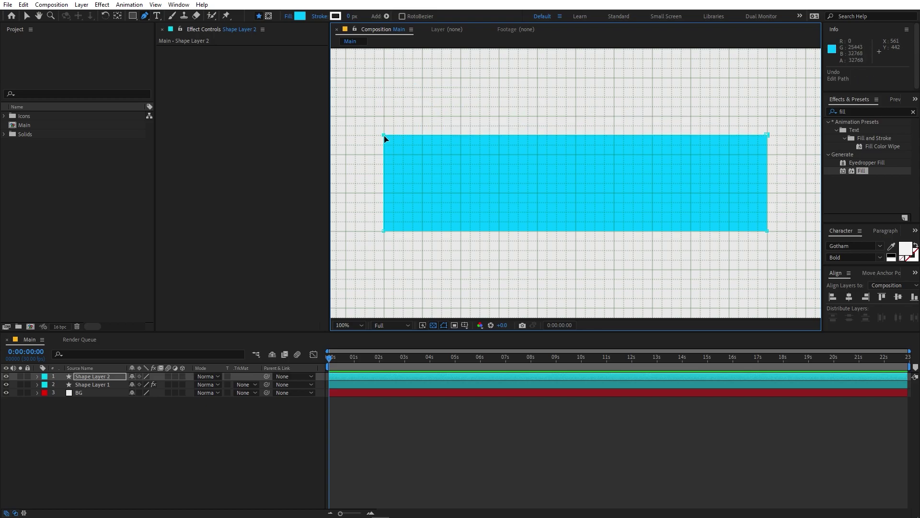
left_click_drag(384, 135, 386, 76)
left_click_drag(384, 231, 385, 268)
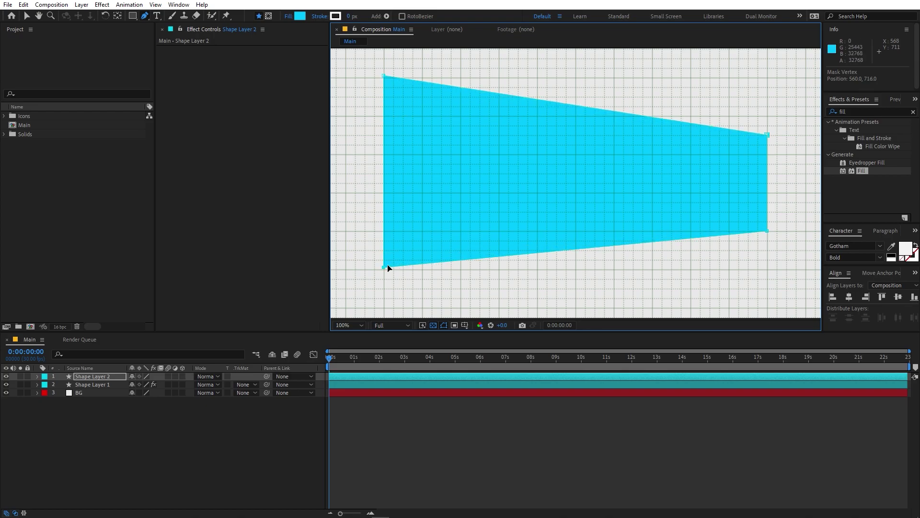
Move both right corners left to narrow the shape into a trapezoid.
left_click(767, 136)
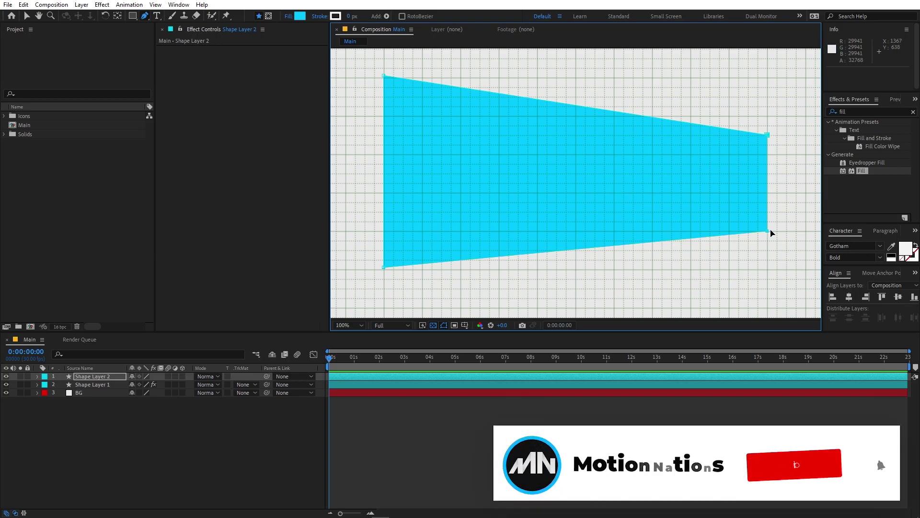
left_click_drag(768, 232, 487, 229)
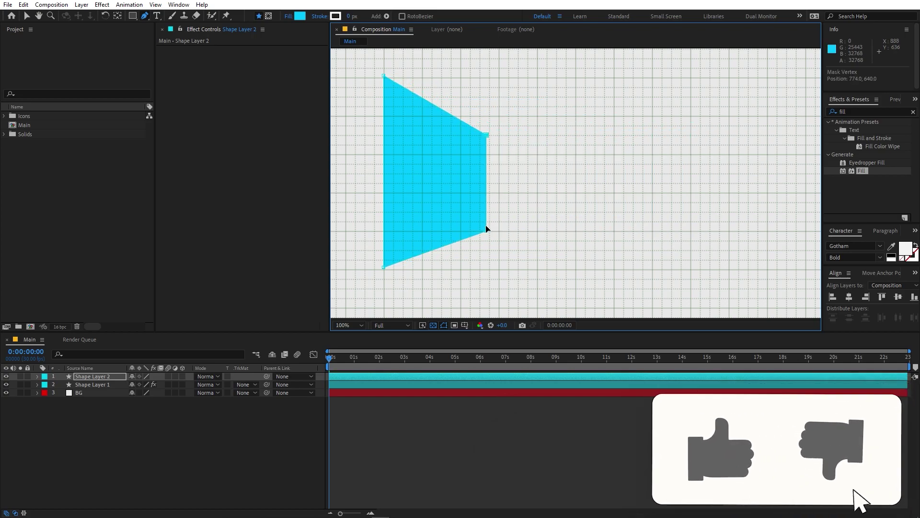
left_click(492, 444)
scroll(538, 231, "down", 4)
Raise the bottom corners and lower the top corners to shorten the trapezoid.
scroll(539, 230, "up", 6)
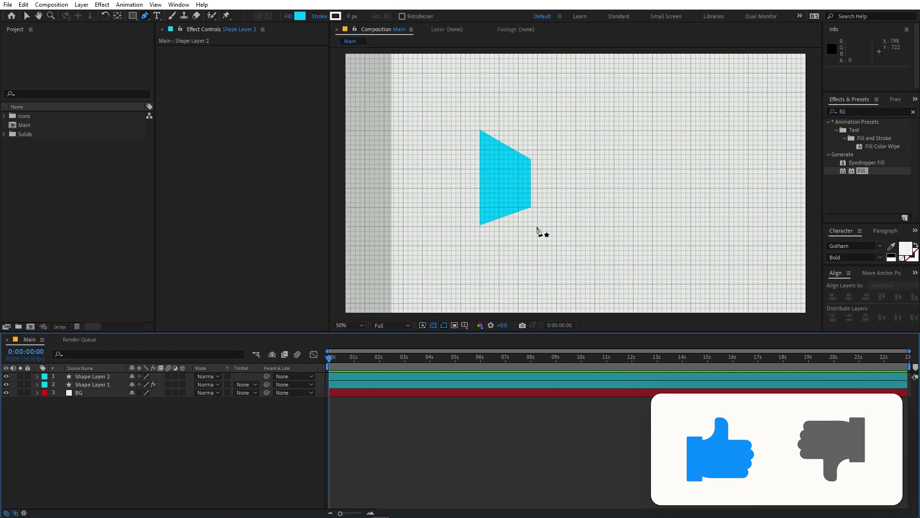
left_click(364, 372)
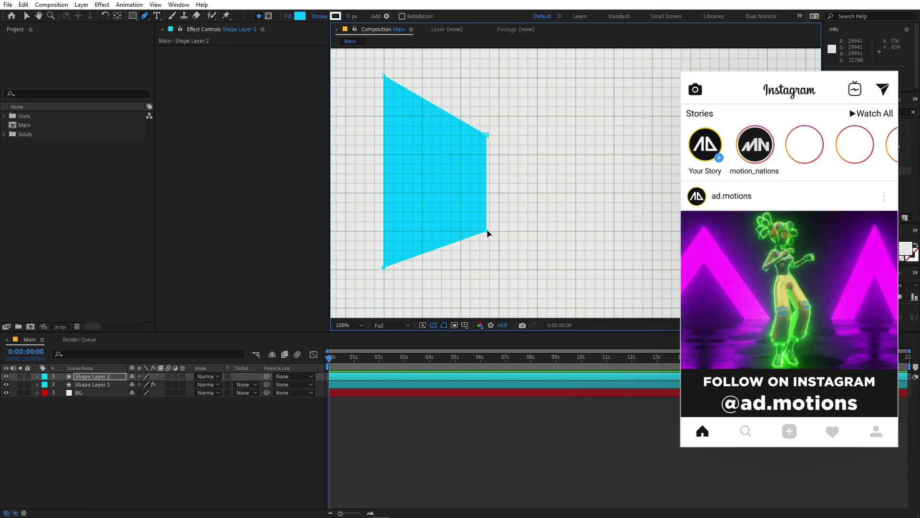
left_click_drag(487, 233, 488, 211)
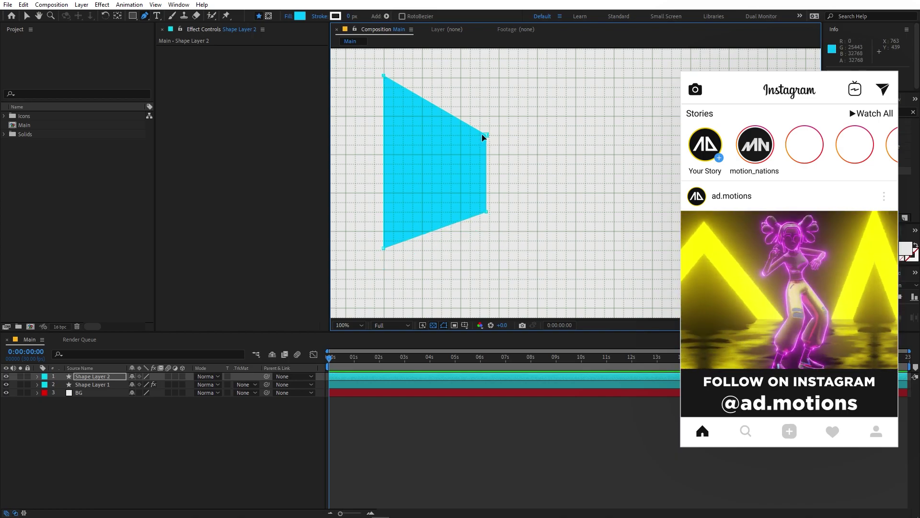
left_click_drag(486, 138, 484, 143)
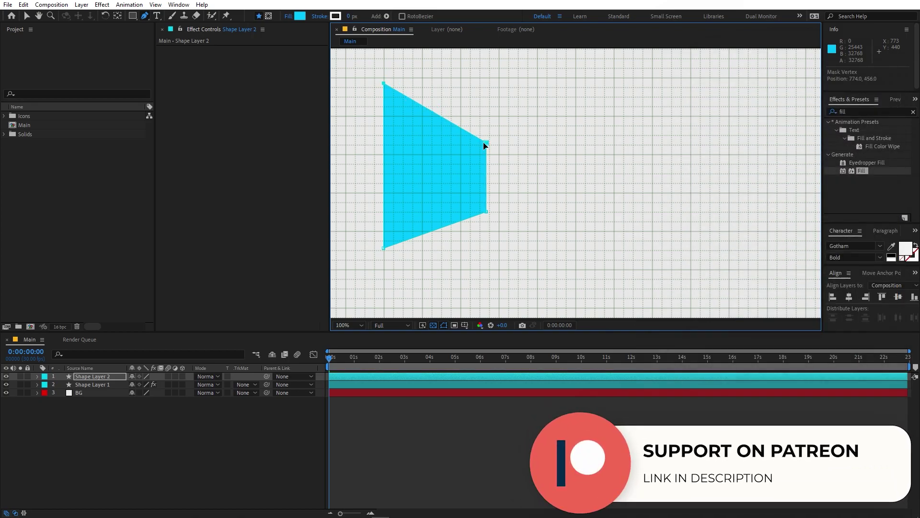
left_click(382, 439)
Align Shape Layer 2 flush to the composition's left edge.
left_click(94, 376)
key("comma")
key("comma")
key("comma")
key("comma")
key("h")
left_click_drag(446, 157, 412, 186)
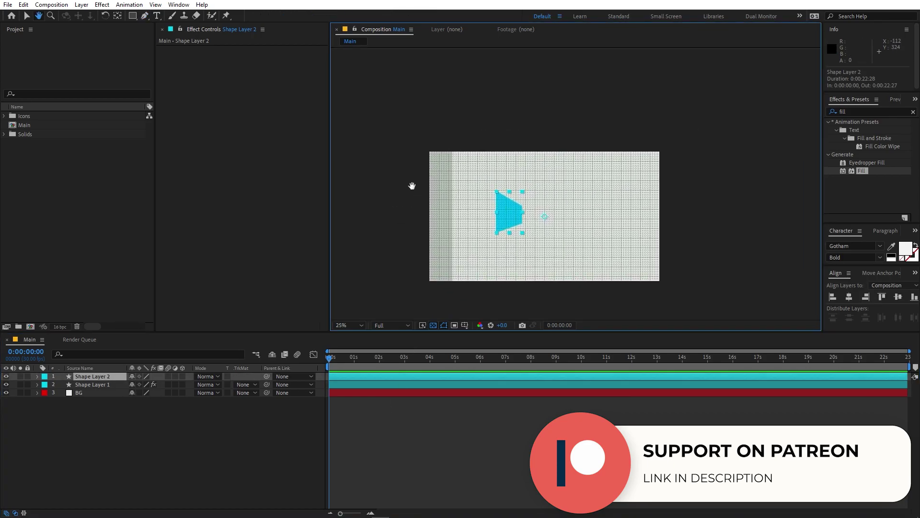
key("period")
key("period")
left_click_drag(417, 243, 554, 139)
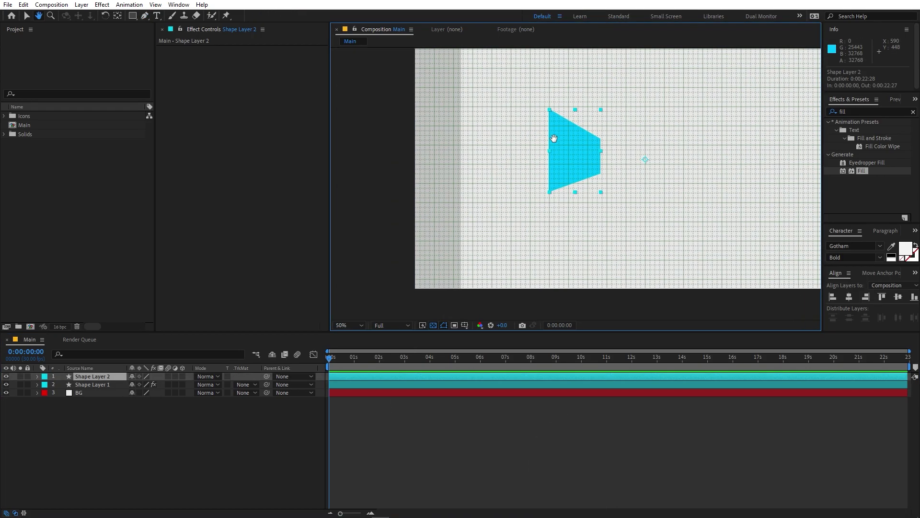
key("g")
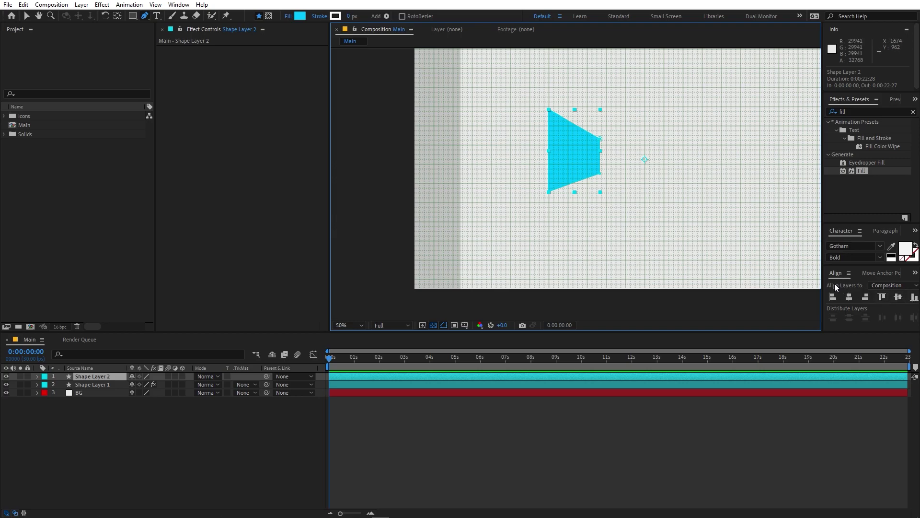
left_click(830, 299)
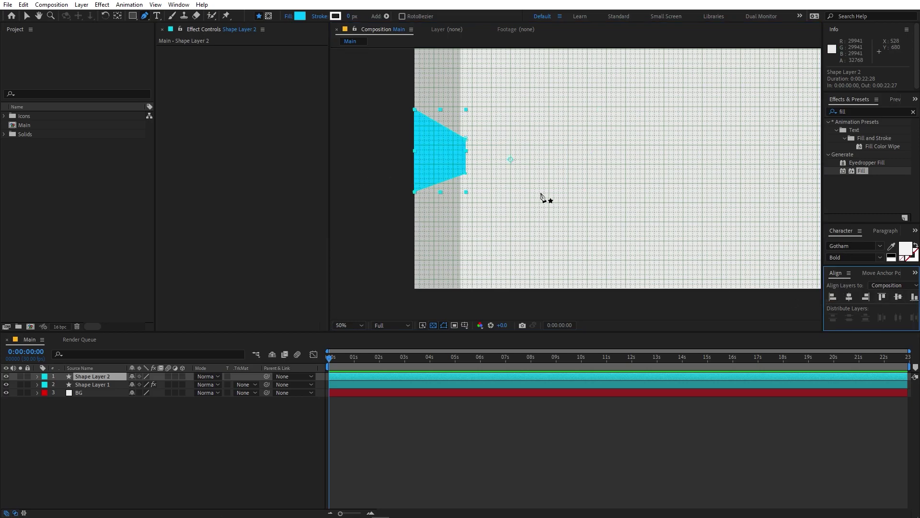
Turn off the composition grid and reselect Shape Layer 2 for path editing.
left_click(179, 6)
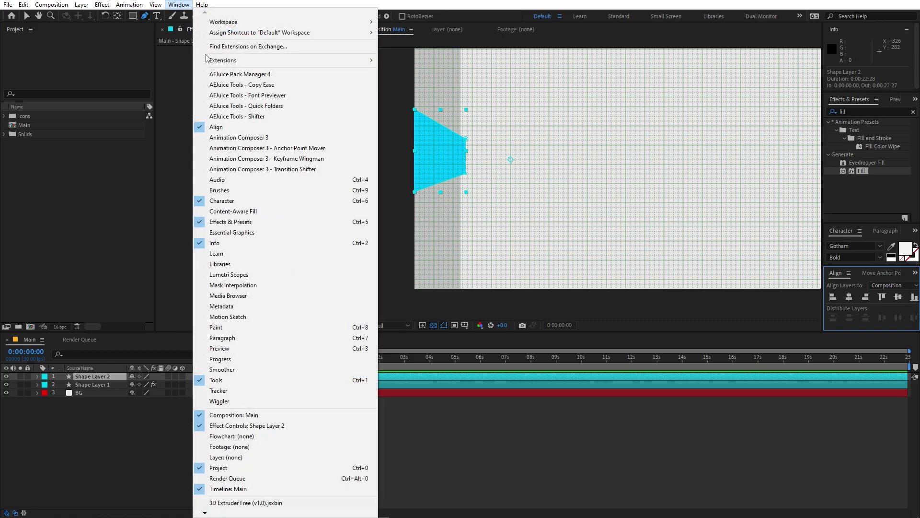
left_click(141, 410)
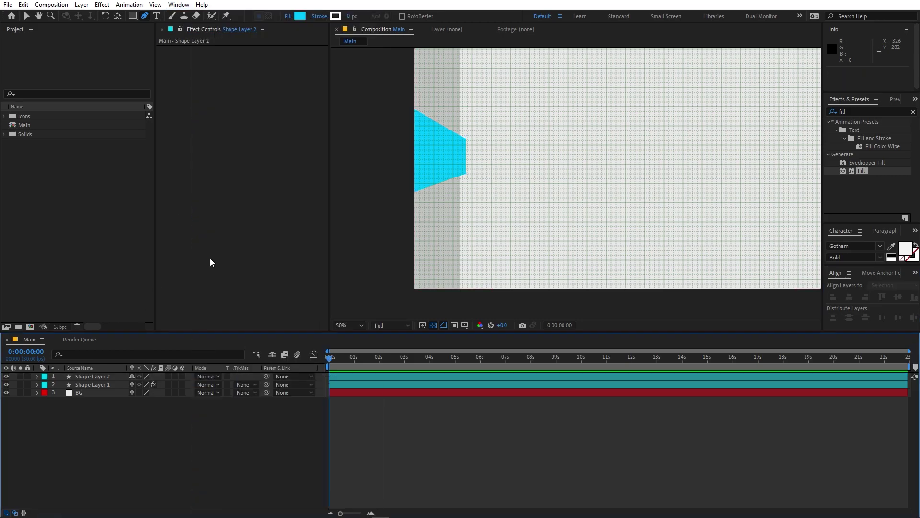
left_click(27, 15)
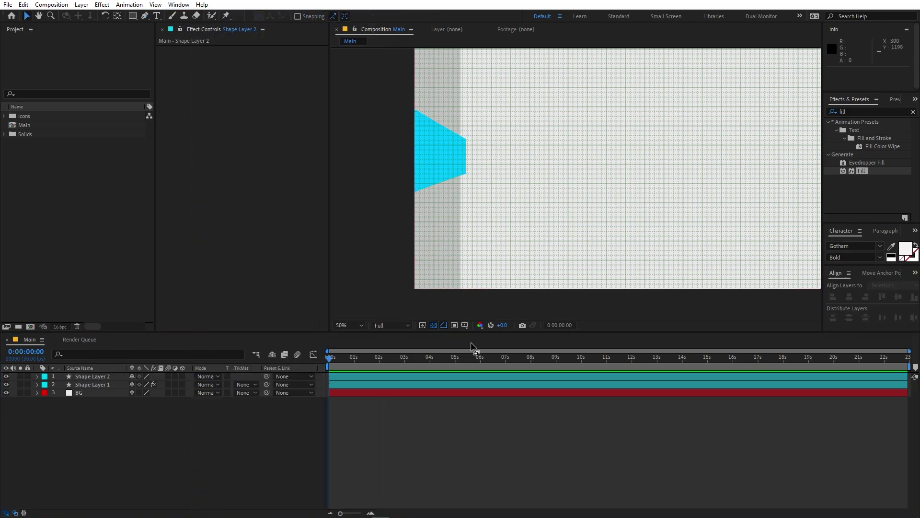
left_click(465, 325)
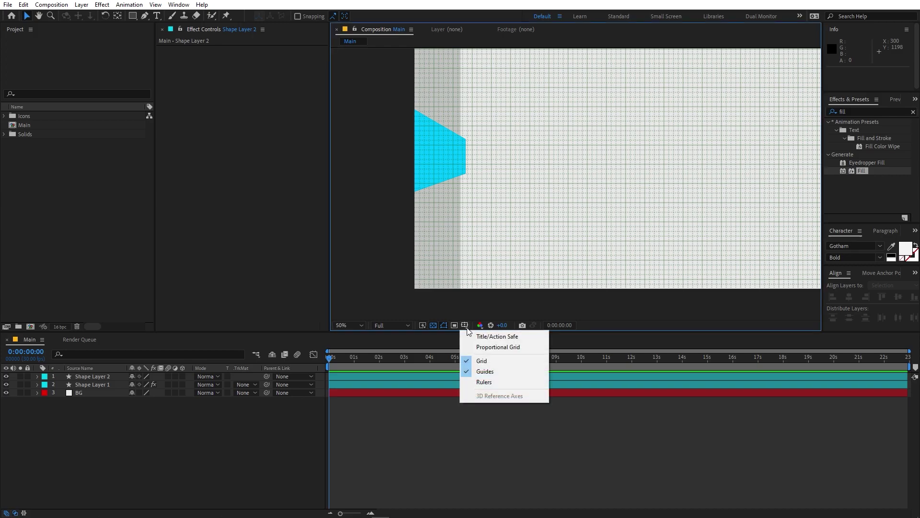
left_click(475, 355)
scroll(427, 151, "up", 4)
left_click_drag(431, 141, 768, 249)
scroll(669, 192, "down", 2)
left_click_drag(668, 188, 500, 154)
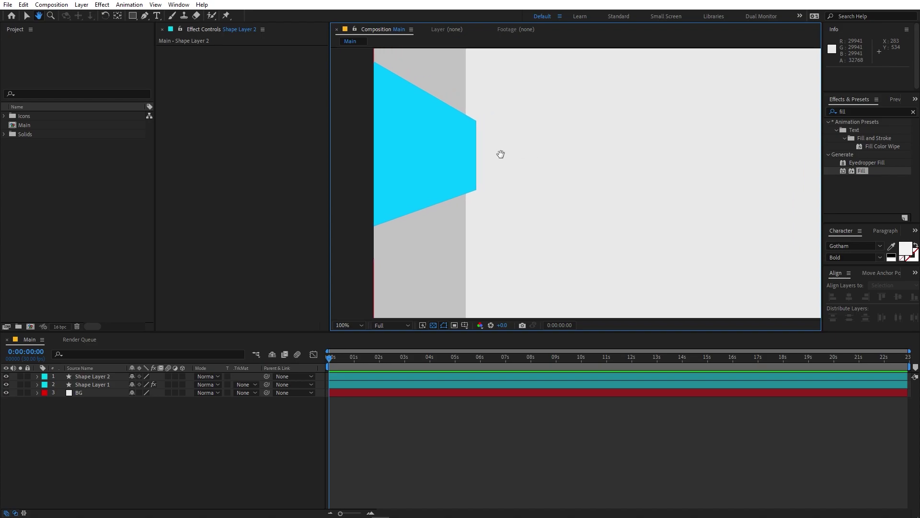
left_click(144, 16)
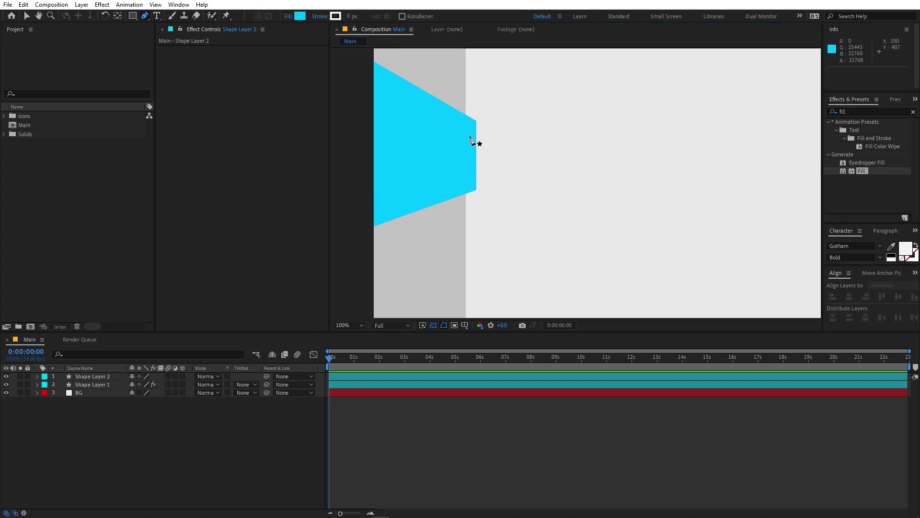
left_click(377, 376)
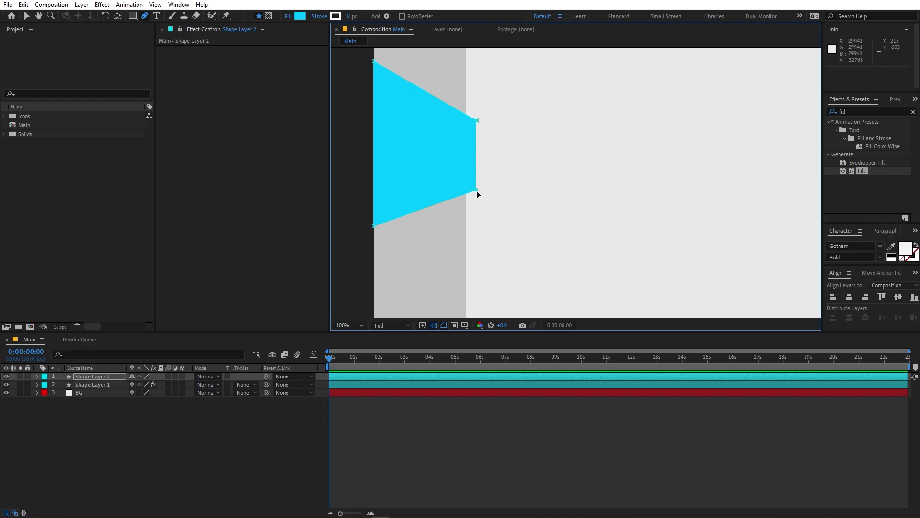
Nudge the right corner left and lower the top-left corner of the cyan shape.
scroll(468, 192, "up", 5)
key("h")
left_click_drag(460, 160, 579, 182)
key("g")
left_click_drag(513, 160, 507, 163)
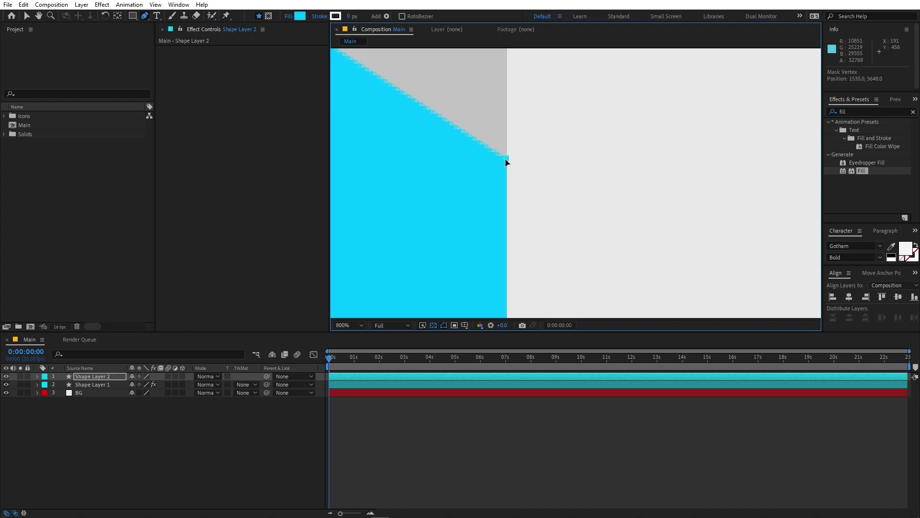
scroll(515, 165, "down", 6)
scroll(515, 164, "up", 1)
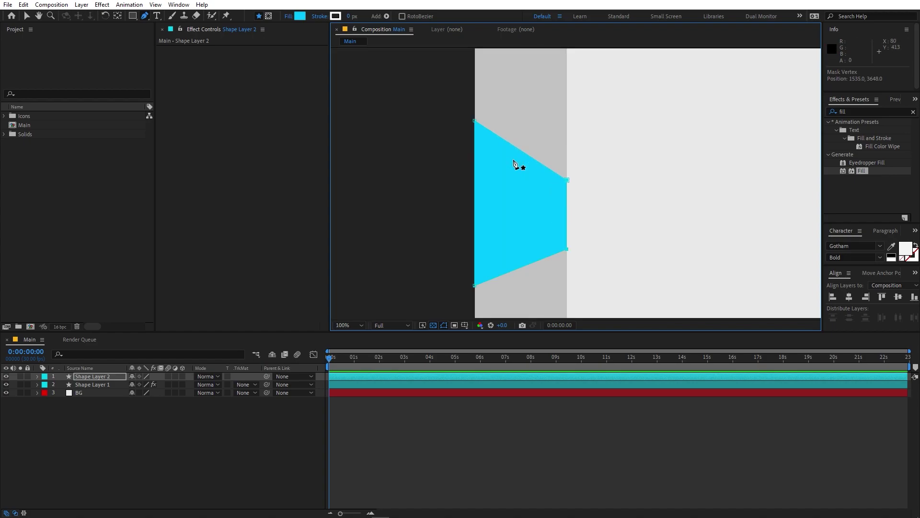
left_click(517, 421)
left_click(506, 378)
left_click_drag(476, 123, 476, 135)
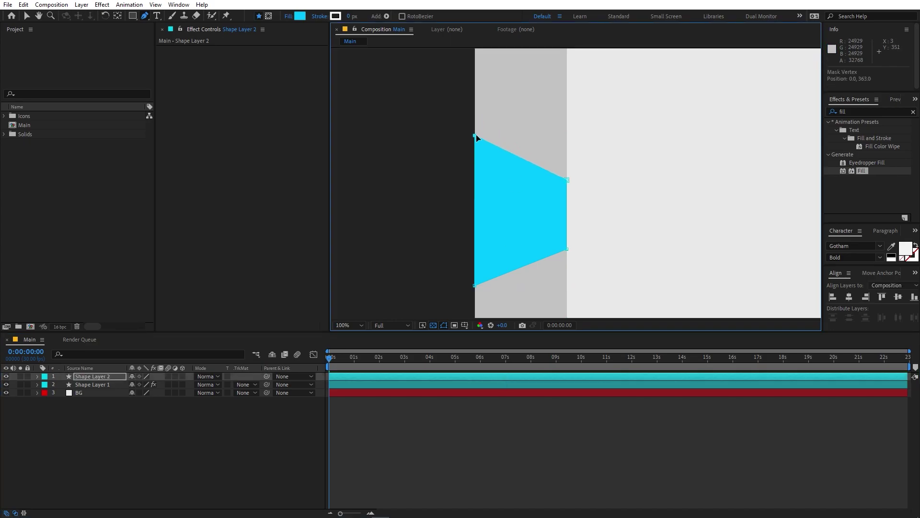
left_click_drag(475, 287, 475, 288)
Adjust the bottom-left corner so the shape's bottom edge runs level.
left_click(528, 413)
scroll(555, 238, "down", 2)
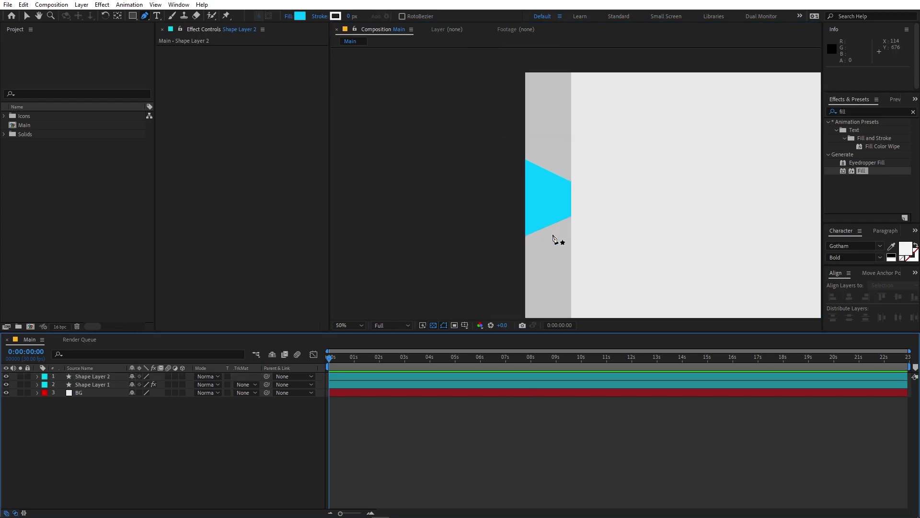
left_click_drag(638, 184, 493, 179)
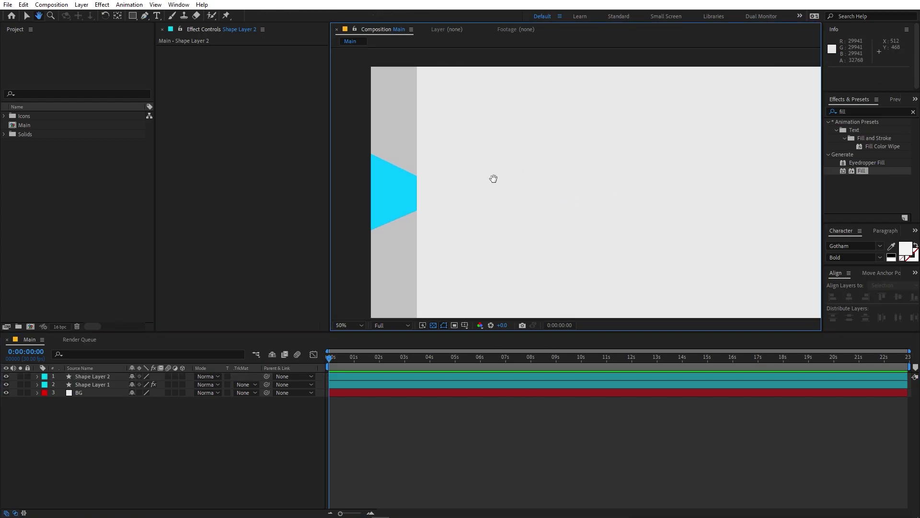
key("g")
left_click(377, 219)
left_click_drag(379, 220, 378, 194)
left_click_drag(380, 187, 425, 201)
left_click(444, 424)
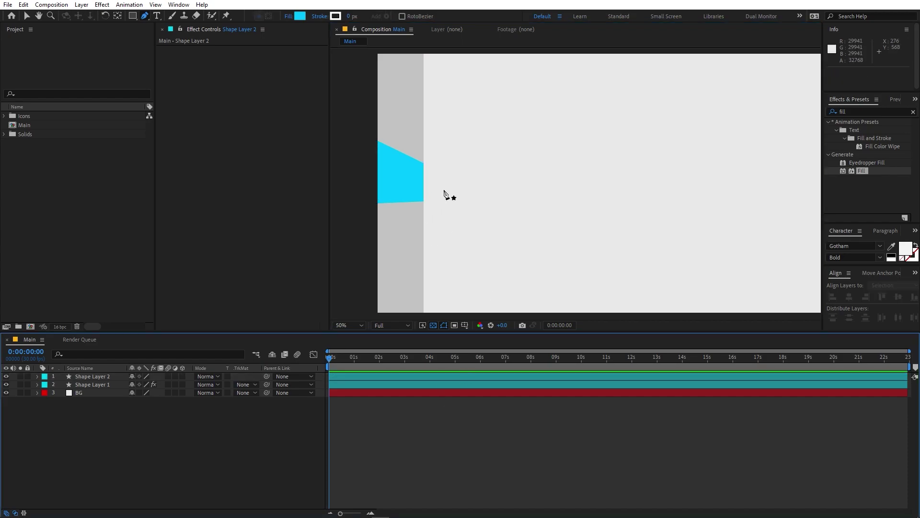
left_click(91, 381)
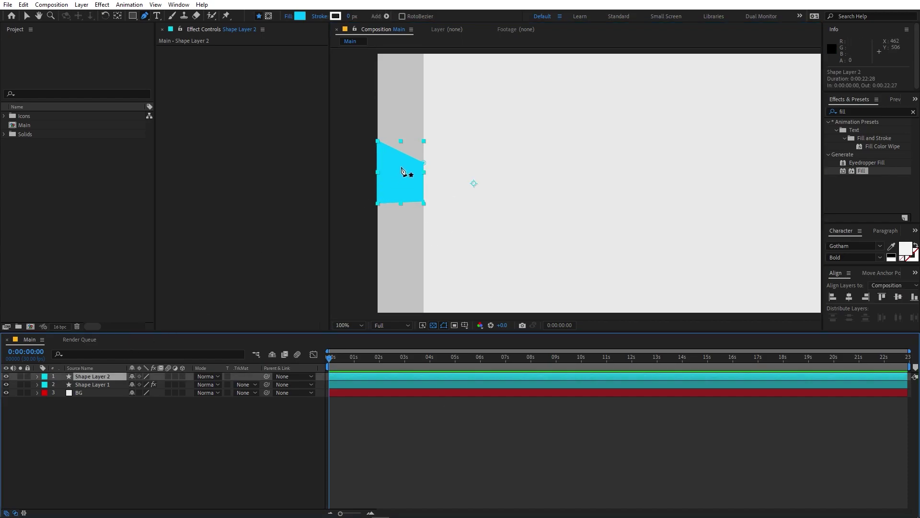
scroll(407, 175, "up", 2)
key("h")
left_click_drag(654, 174, 612, 172)
Duplicate Shape Layer 2 as Shape Layer 3 and pull its left corners far right.
key("g")
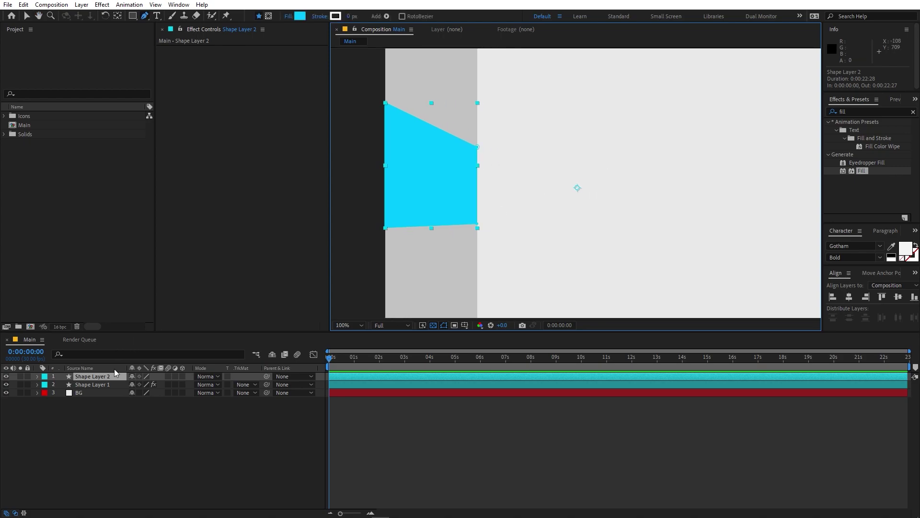
left_click(111, 377)
key("ctrl+d")
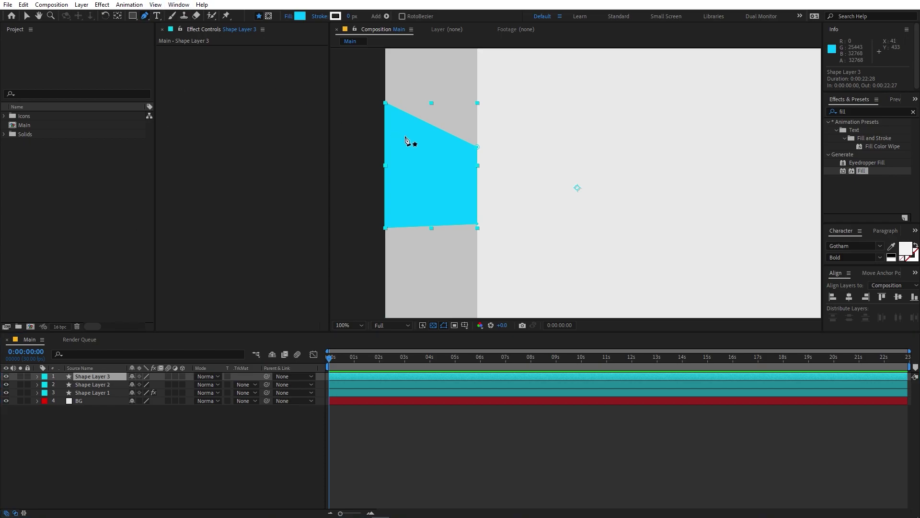
left_click(386, 103)
left_click_drag(389, 104, 676, 142)
left_click_drag(384, 228, 717, 244)
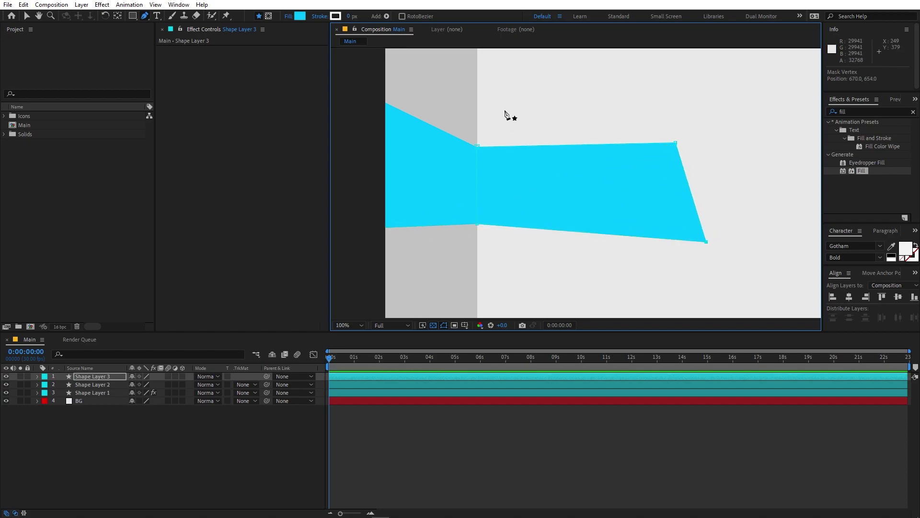
key("comma")
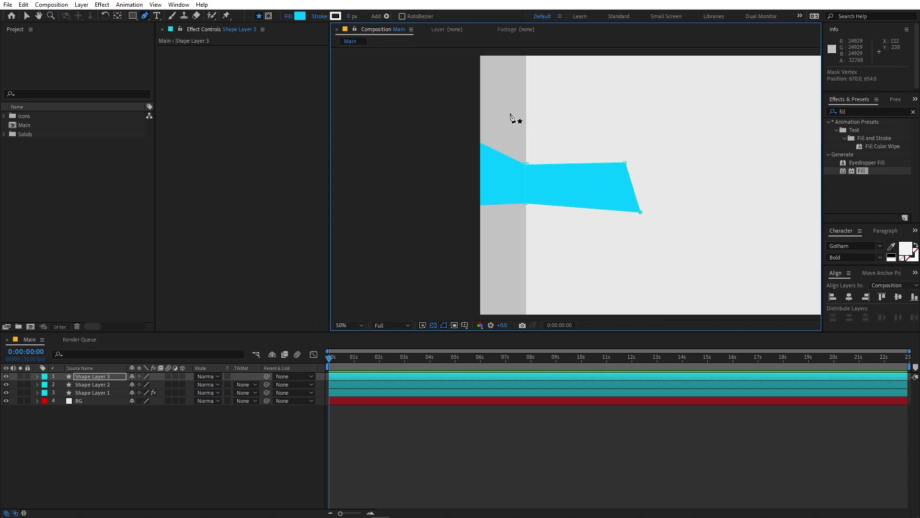
Show rulers and drag horizontal guides to 435 and to the banner's lower edge.
key("ctrl+r")
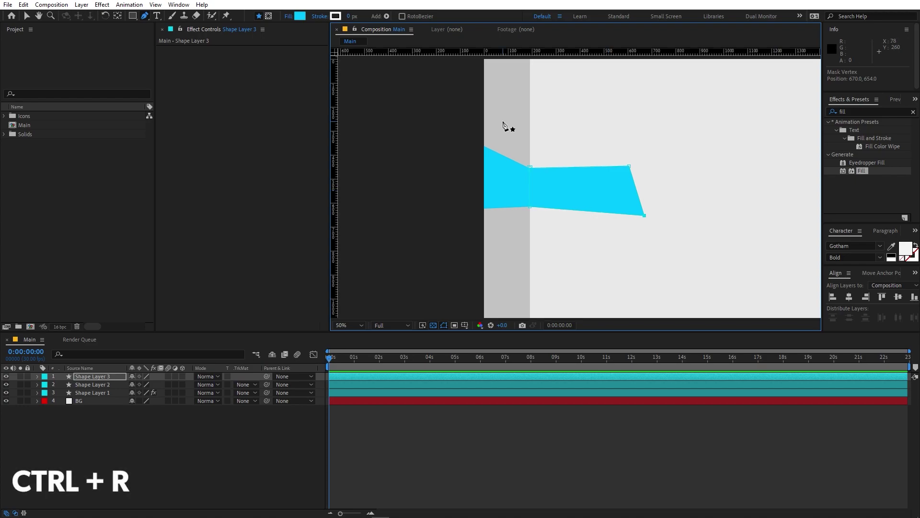
left_click_drag(494, 51, 528, 152)
scroll(555, 143, "up", 6)
mouse_move(448, 119)
left_mouse_down()
mouse_move(587, 217)
mouse_move(625, 197)
mouse_move(532, 132)
left_mouse_up()
key("g")
left_click_drag(530, 95, 517, 208)
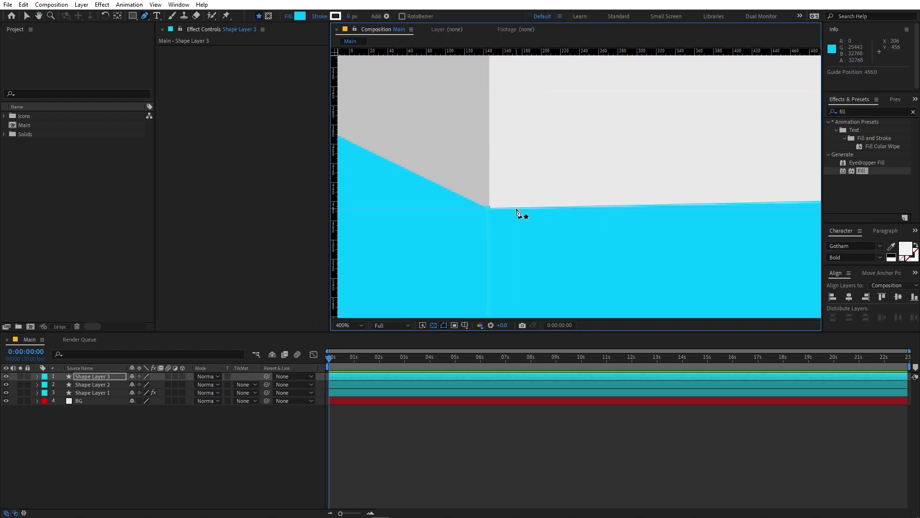
scroll(628, 243, "down", 6)
left_click_drag(555, 54, 534, 236)
Snap Shape Layer 3's top-right corner onto the guide.
key("h")
scroll(534, 222, "up", 5)
left_click_drag(505, 206, 643, 105)
scroll(580, 115, "down", 6)
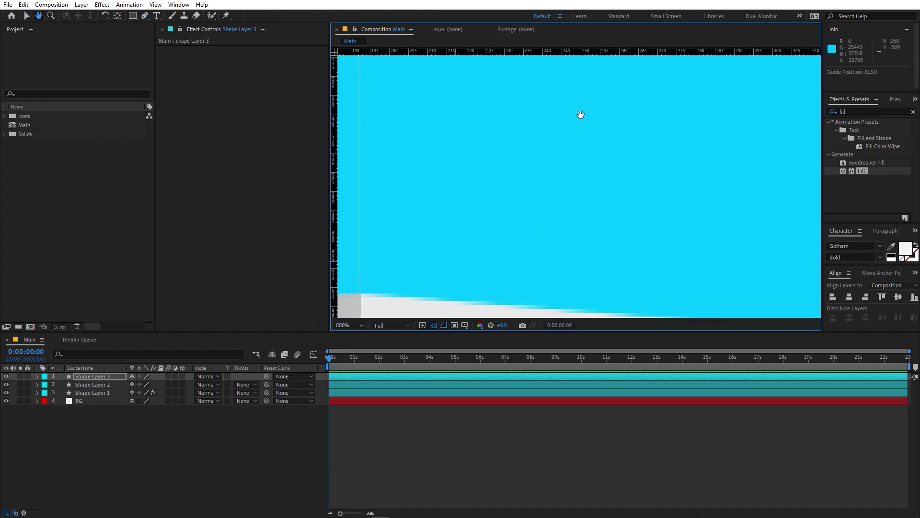
key("g")
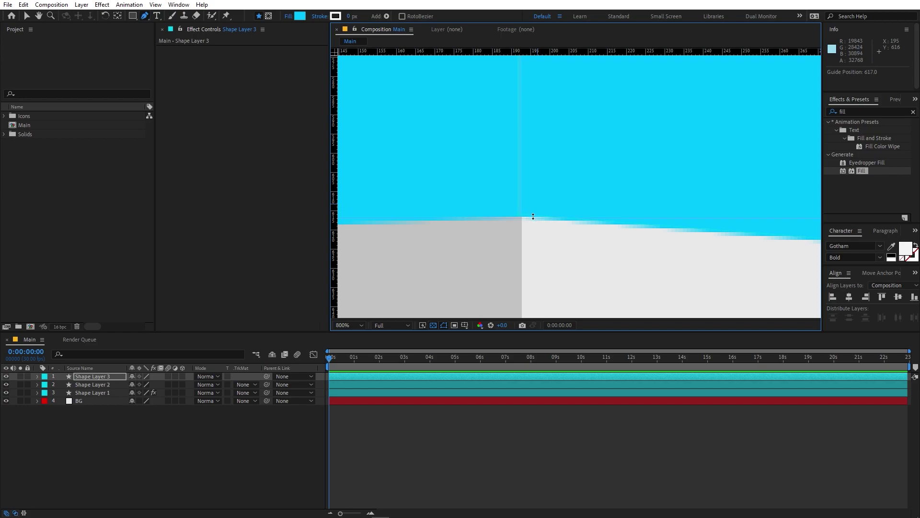
scroll(534, 220, "down", 5)
key("ctrl+z")
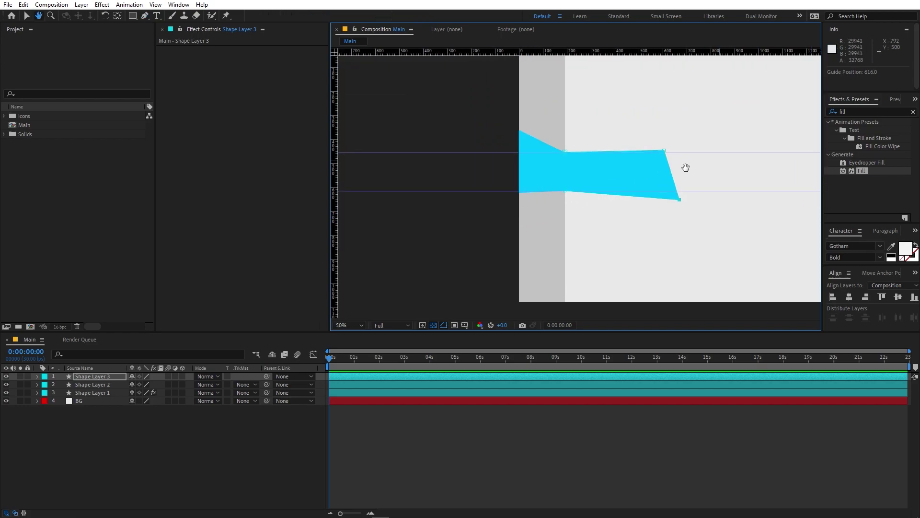
scroll(504, 143, "up", 2)
left_click_drag(502, 142, 523, 150)
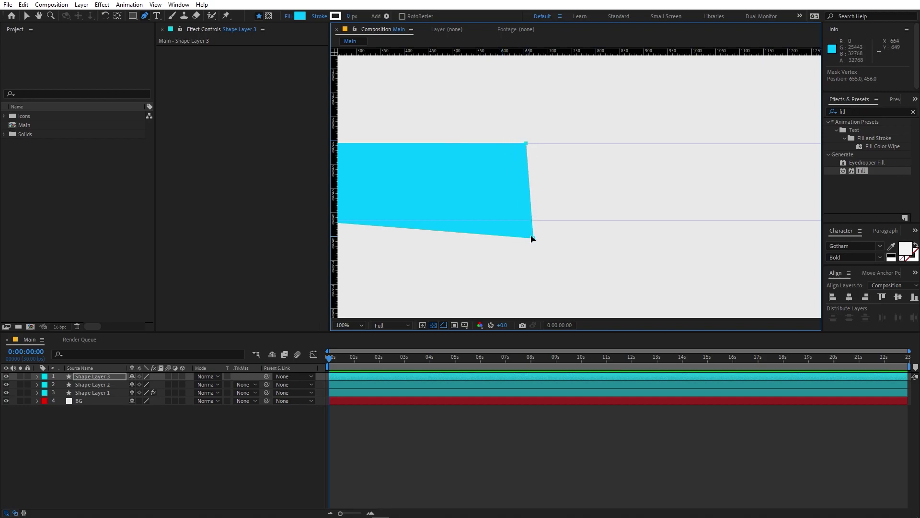
Snap the cyan banner's right corners onto the lower guide and a new vertical guide.
left_click_drag(534, 237, 530, 221)
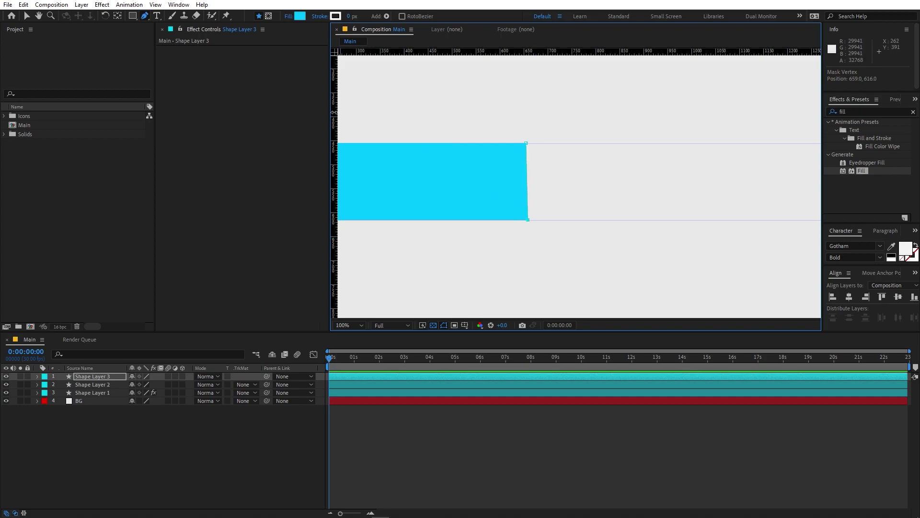
left_click_drag(334, 112, 520, 130)
key("period")
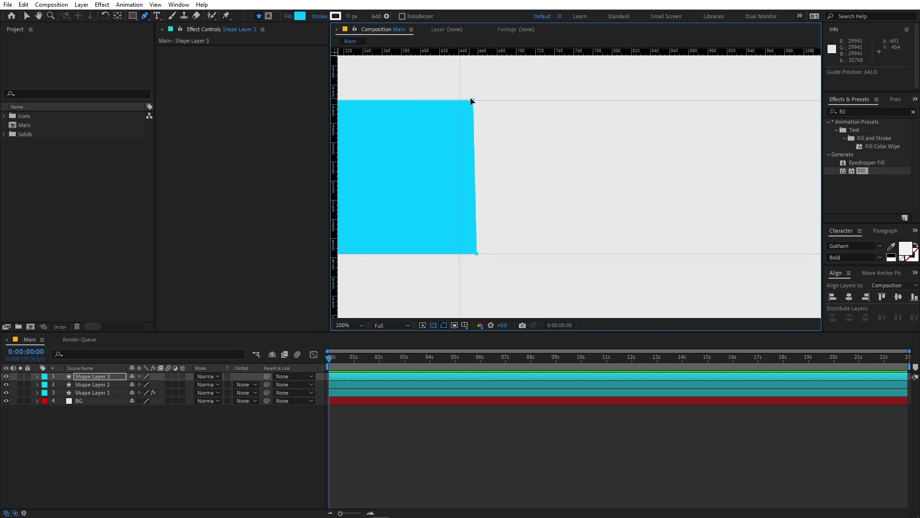
left_click_drag(474, 101, 460, 101)
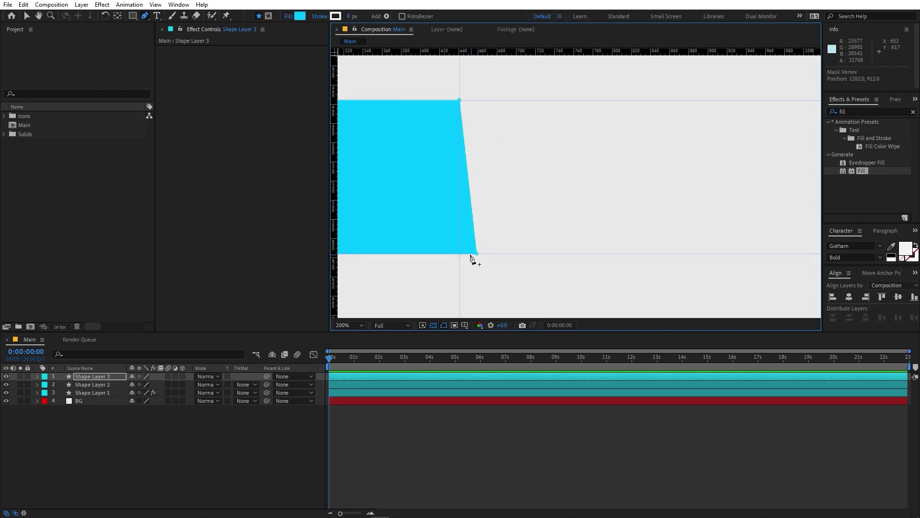
left_click_drag(477, 256, 461, 254)
key("comma")
key("comma")
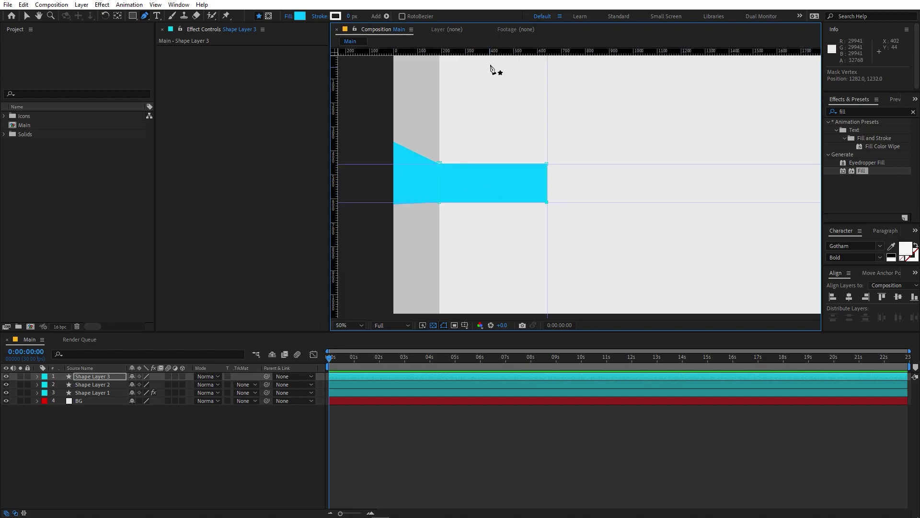
Add a middle horizontal guide and pull a new right-edge midpoint out into a small arrow tip.
left_click_drag(494, 54, 485, 183)
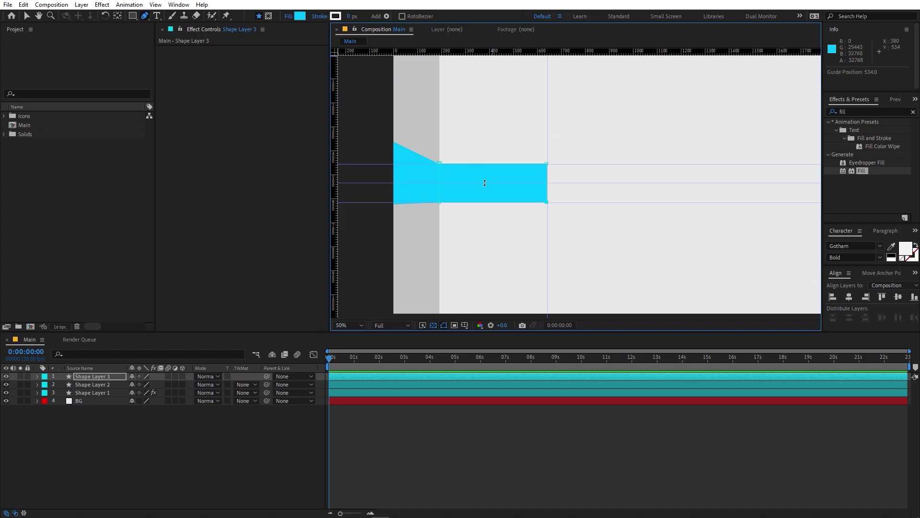
scroll(492, 182, "up", 3)
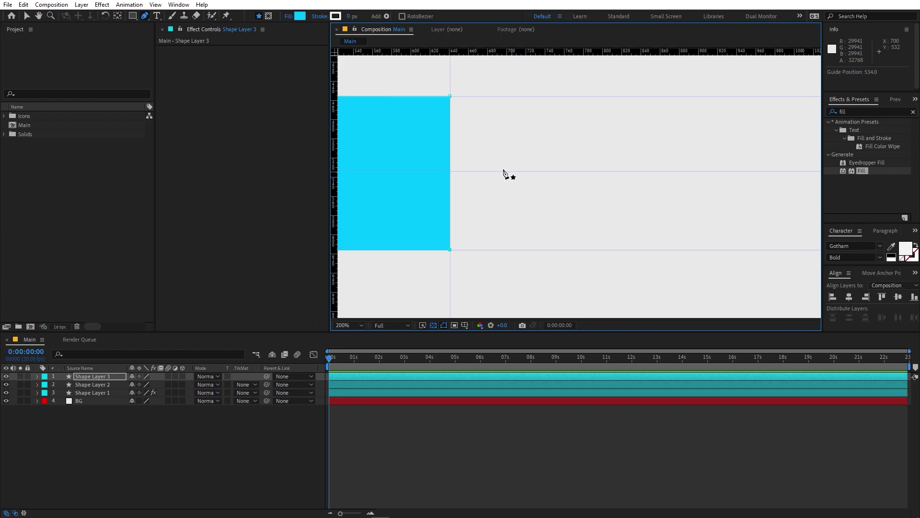
scroll(508, 175, "up", 2)
left_click_drag(440, 163, 559, 186)
scroll(558, 179, "down", 2)
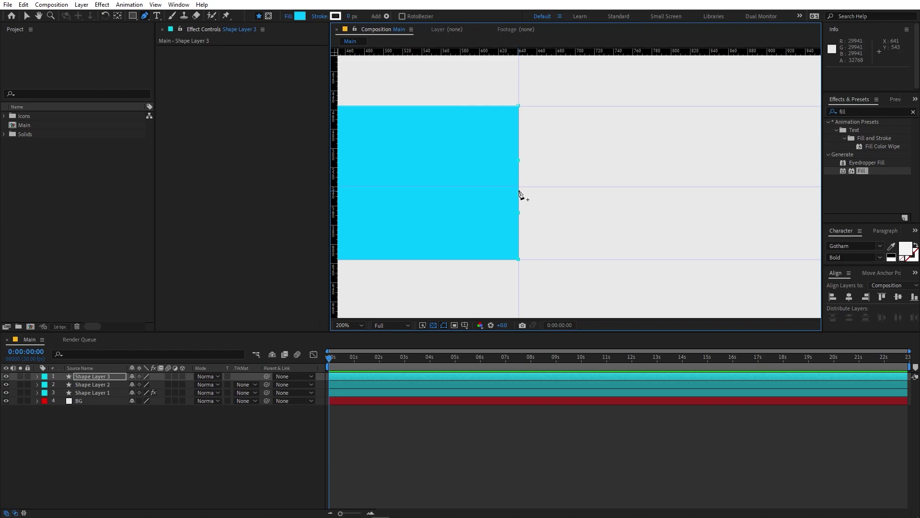
left_click_drag(519, 187, 556, 190)
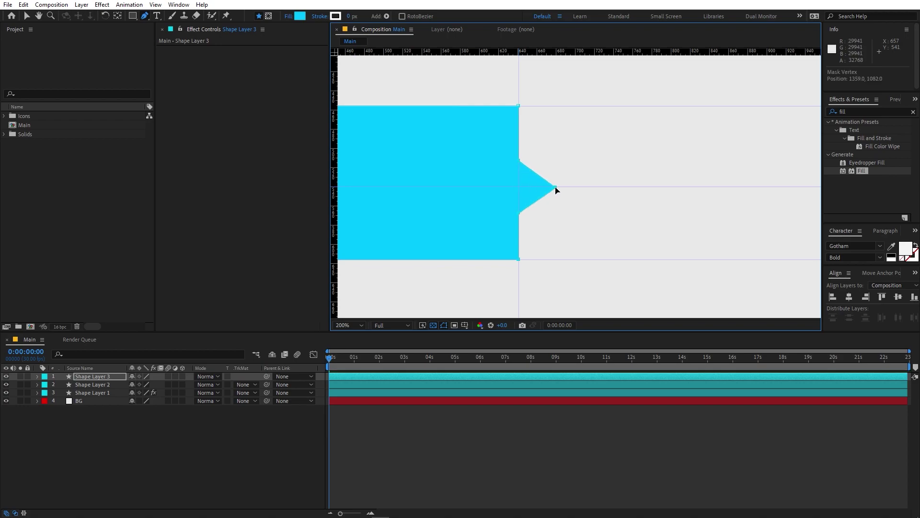
left_click(594, 448)
scroll(582, 187, "down", 4)
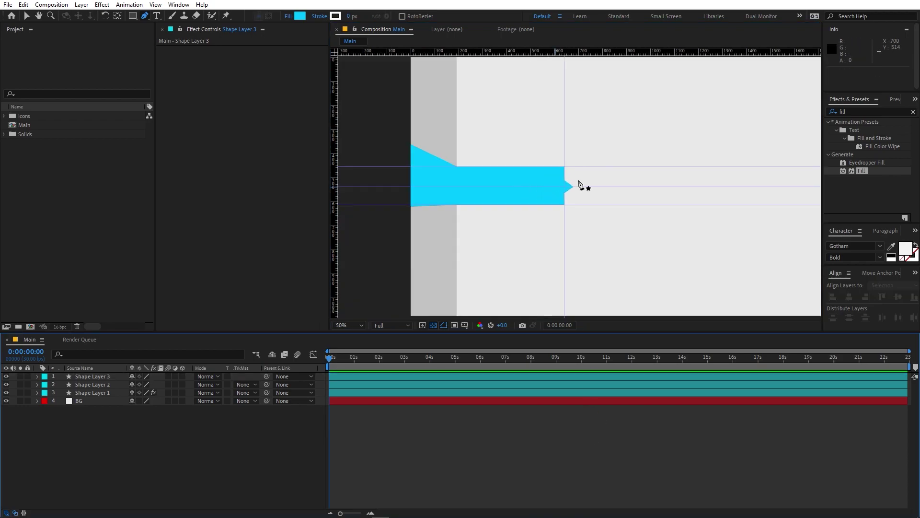
left_click(87, 379)
On Shape Layer 2, filter properties for 'path', keyframe Path and slide the keyframe to about frame 27.
left_click(86, 386)
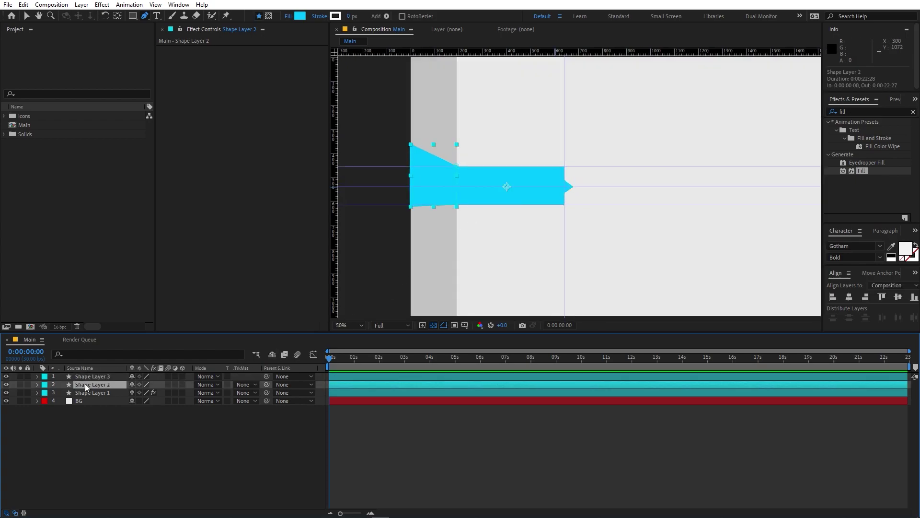
key("space")
left_click_drag(396, 127, 497, 130)
key("g")
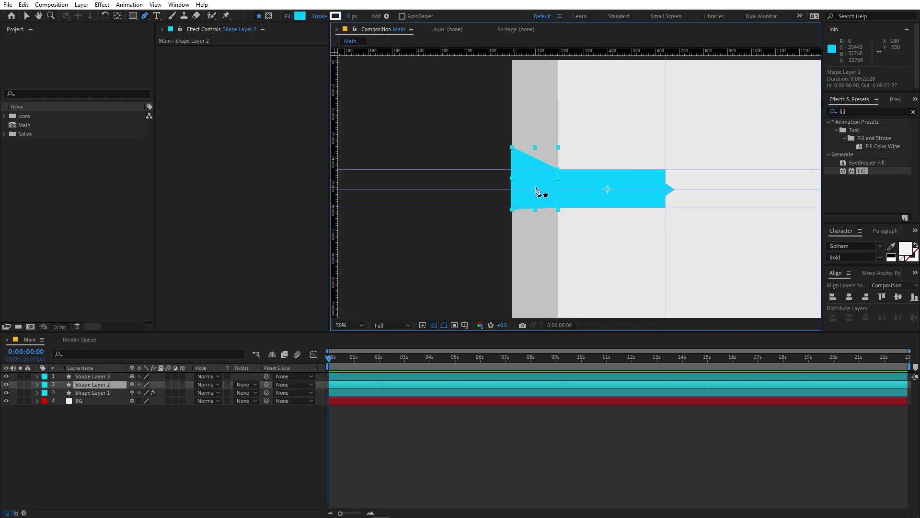
key("period")
key("period")
key("period")
key("period")
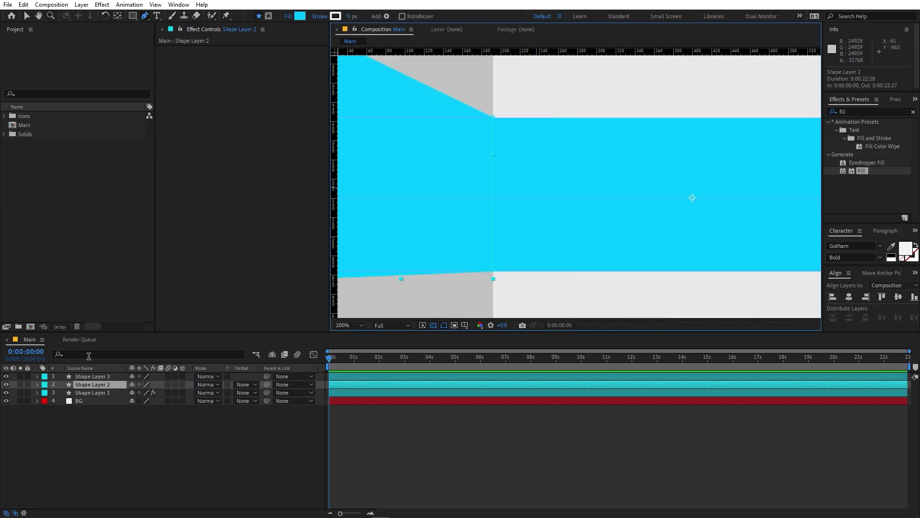
left_click(89, 354)
type("pat")
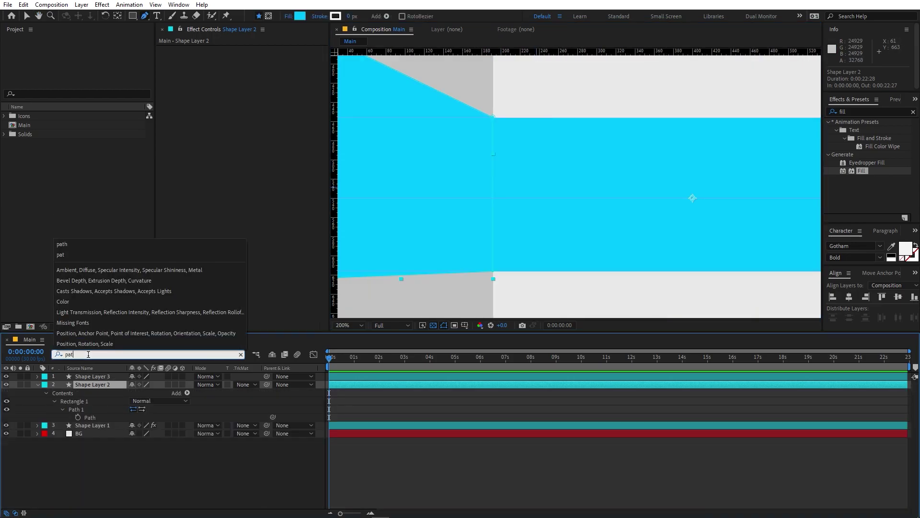
type("h")
key("Return")
left_click(77, 417)
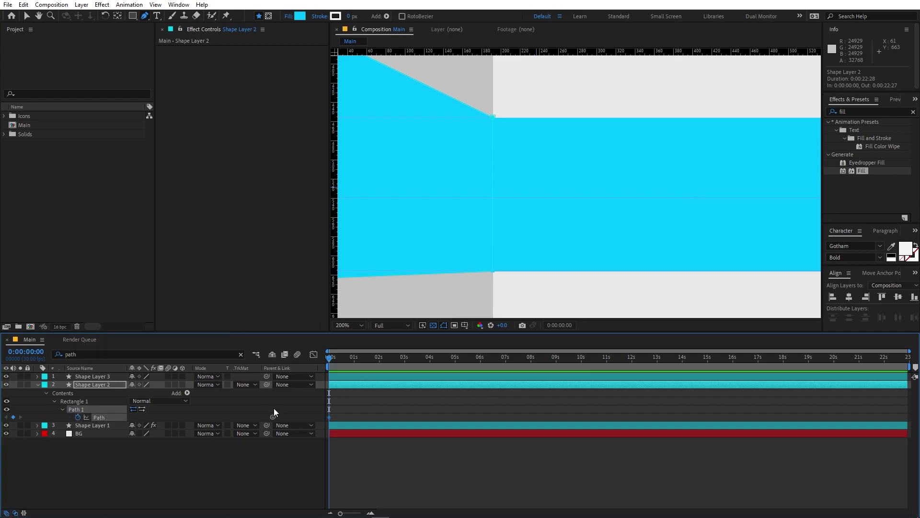
left_click_drag(327, 419, 352, 418)
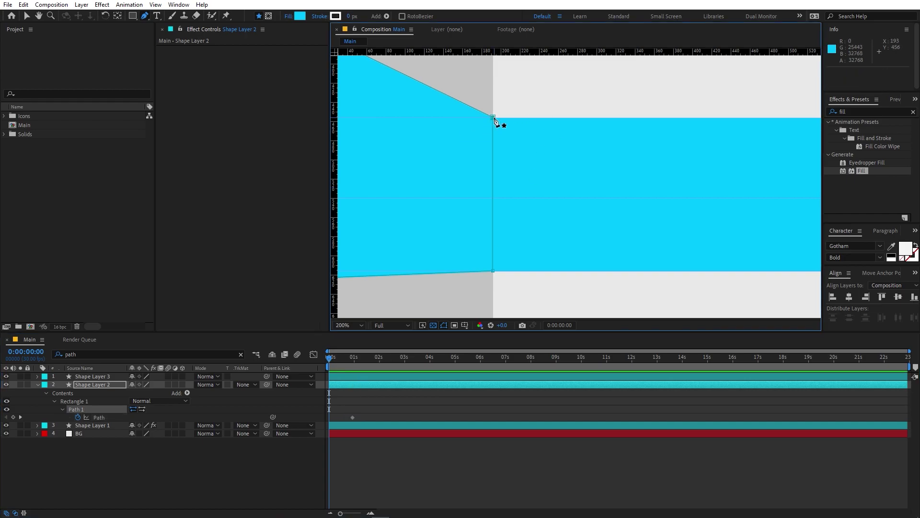
At frame 0, fold the flap's top-right corner down and pull its bottom-right corner leftward.
key("comma")
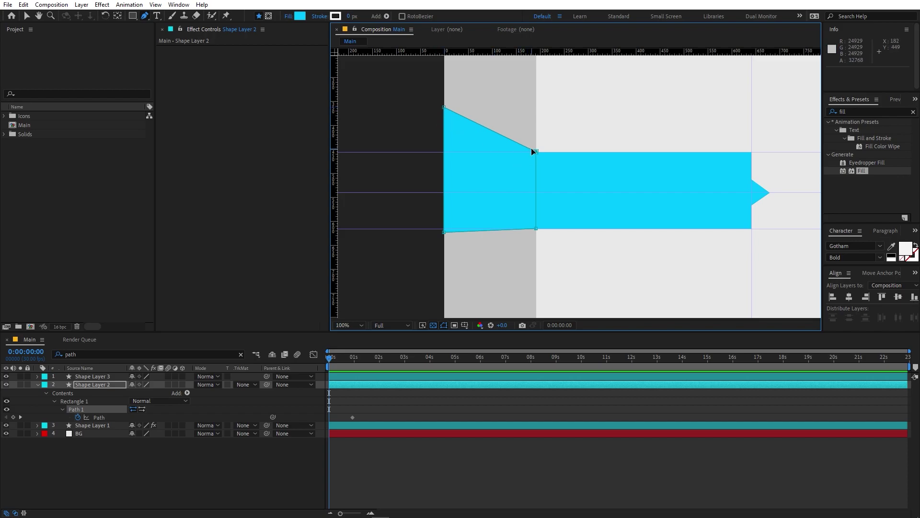
left_click_drag(537, 151, 536, 229)
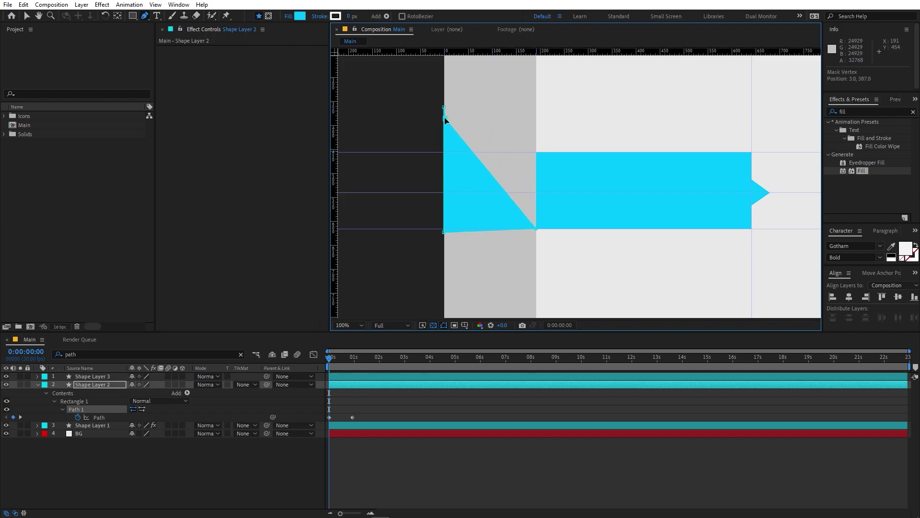
key("period")
key("h")
scroll(432, 106, "up", 6)
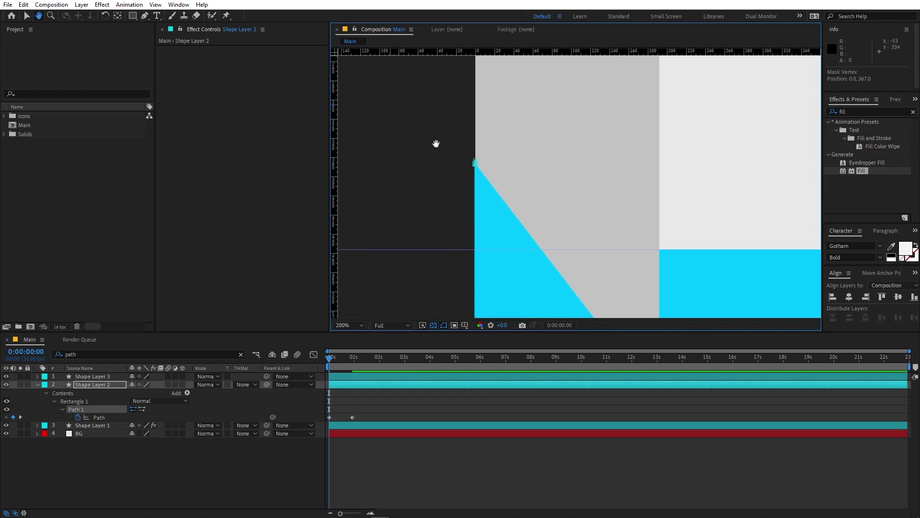
scroll(510, 209, "down", 6)
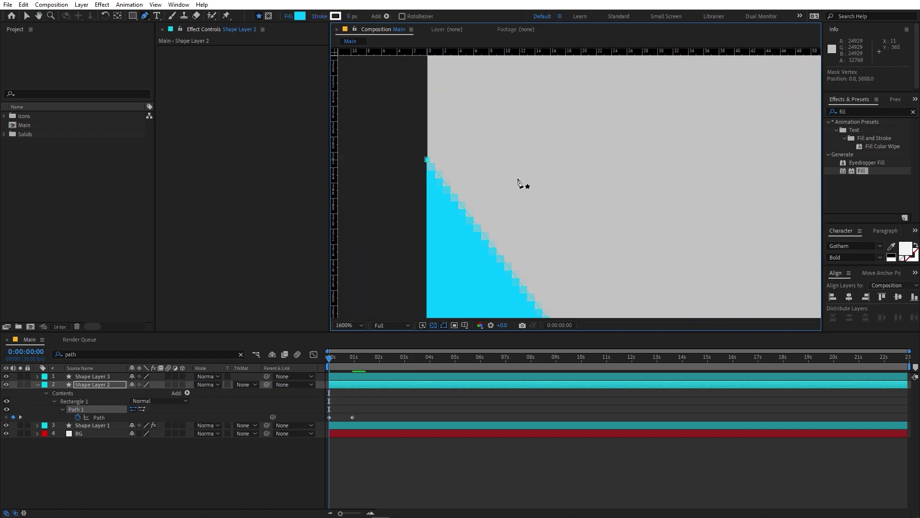
key("g")
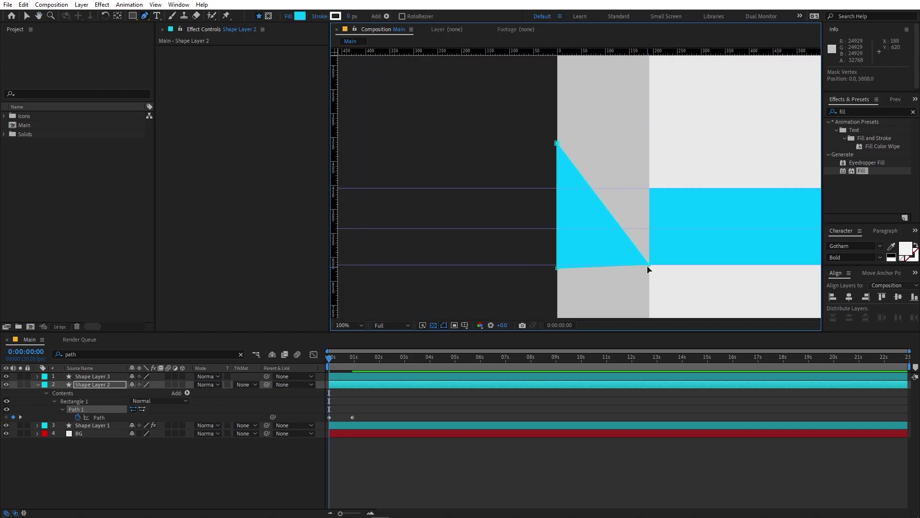
left_click_drag(650, 267, 568, 264)
Collapse the flap into a thin line at its left edge and preview it unfolding.
scroll(582, 244, "up", 3)
key("h")
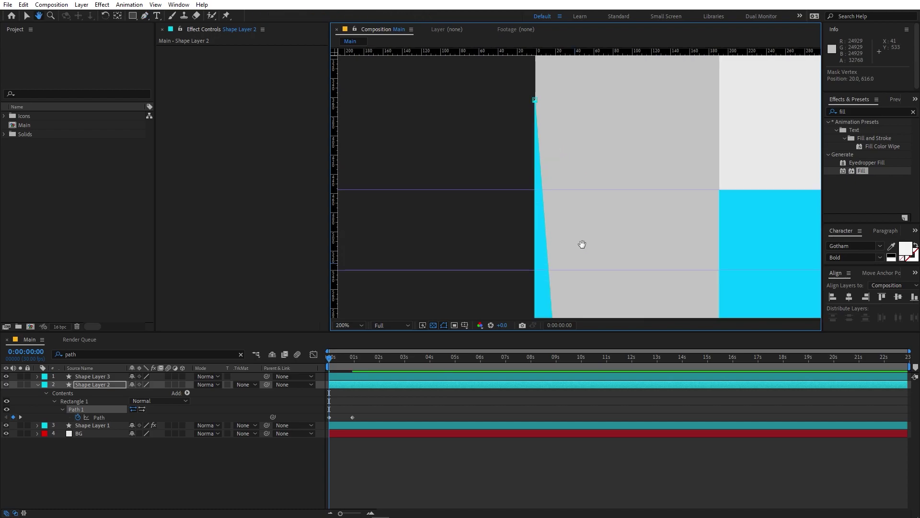
scroll(604, 247, "up", 2)
key("g")
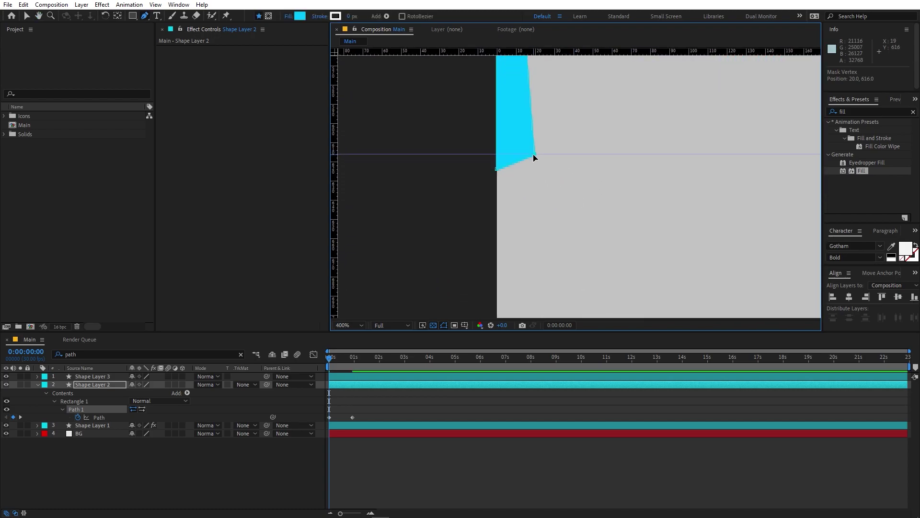
left_click_drag(534, 157, 495, 168)
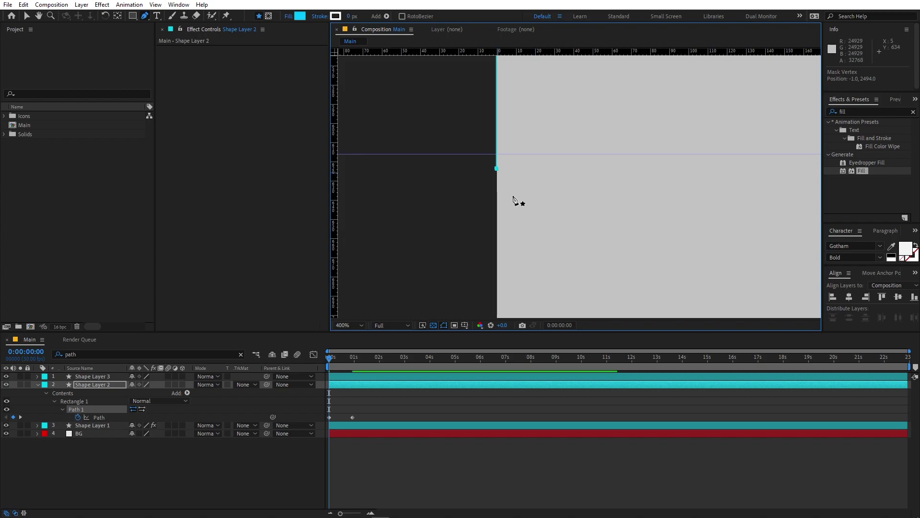
scroll(527, 216, "down", 2)
key("comma")
key("space")
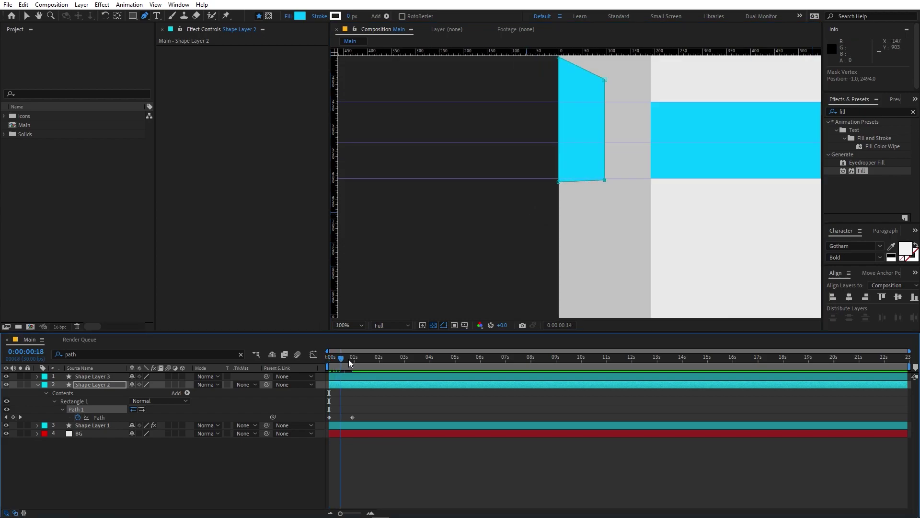
key("space")
scroll(508, 287, "right", 5)
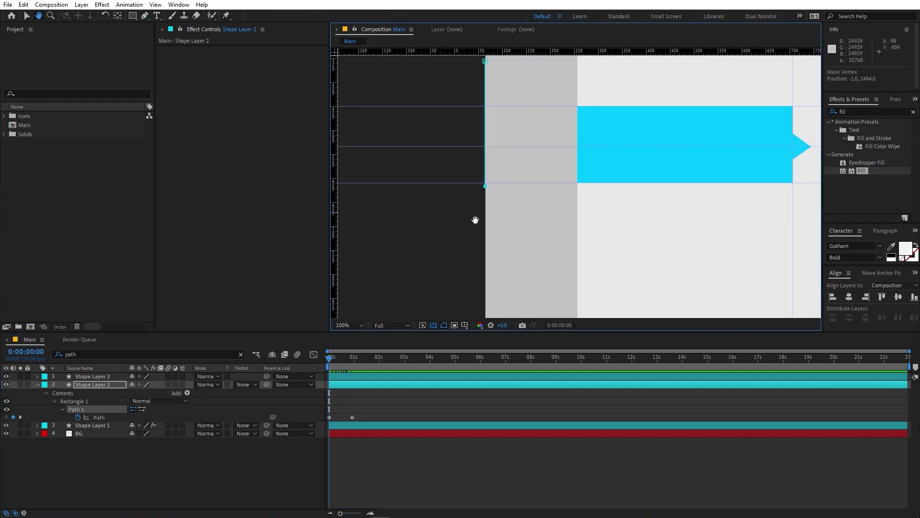
Keyframe Shape Layer 3's Path and move the keyframe to 0:00:00:28.
left_click(355, 379)
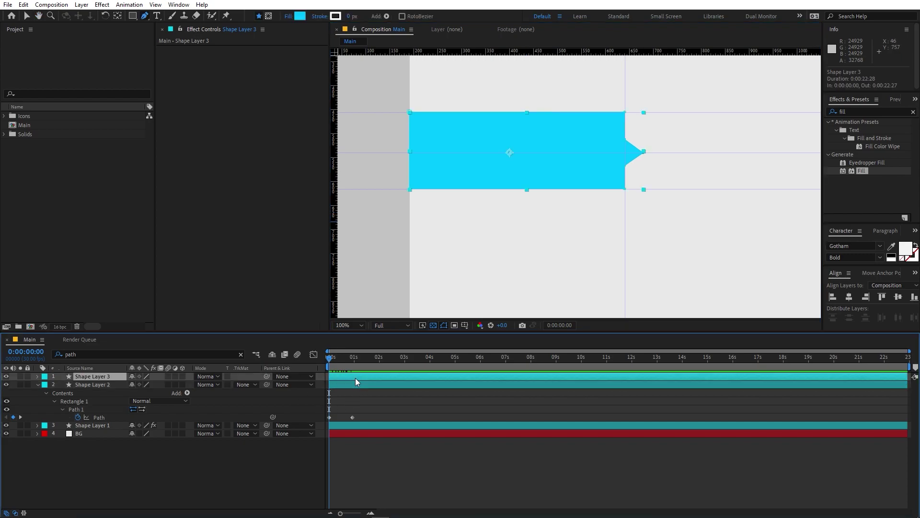
left_click(106, 354)
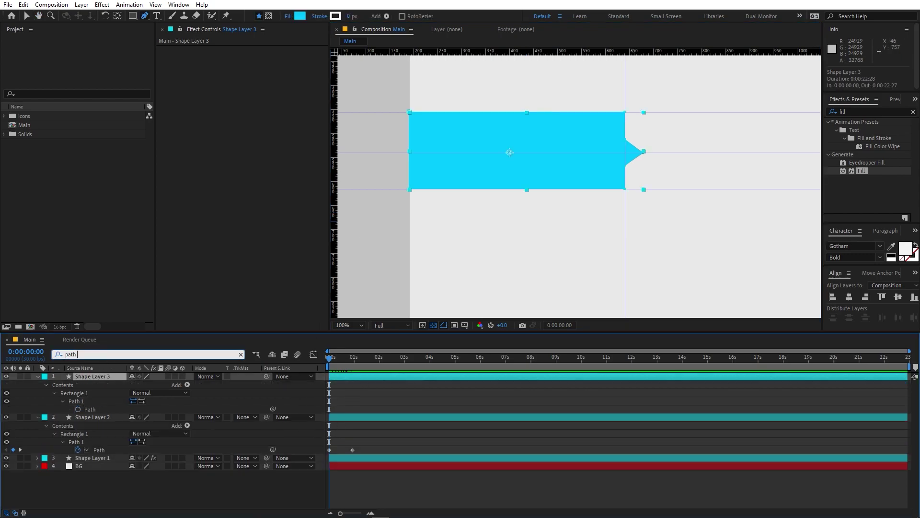
left_click(78, 409)
left_click_drag(330, 409, 353, 412)
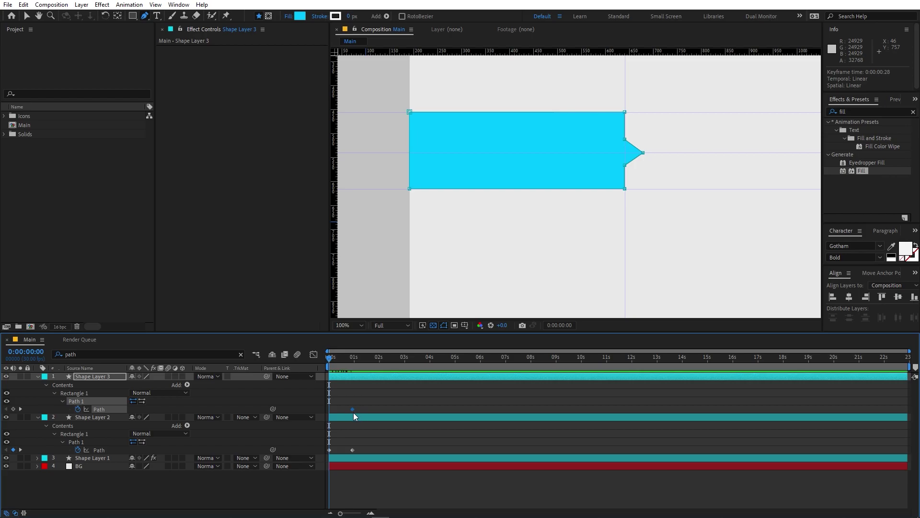
left_click(353, 413)
left_click(360, 378)
At frame 0, drag the arrow tip vertex left to flatten the right edge.
key("period")
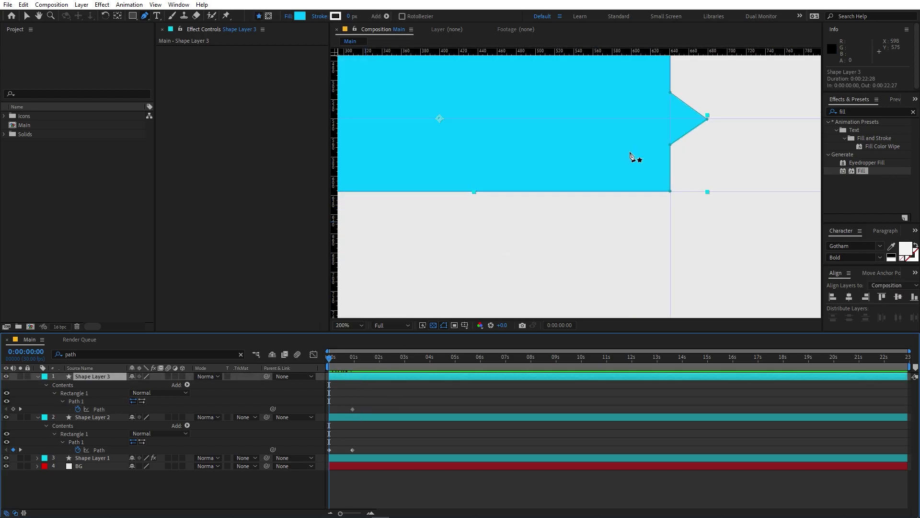
left_click_drag(591, 105, 438, 166)
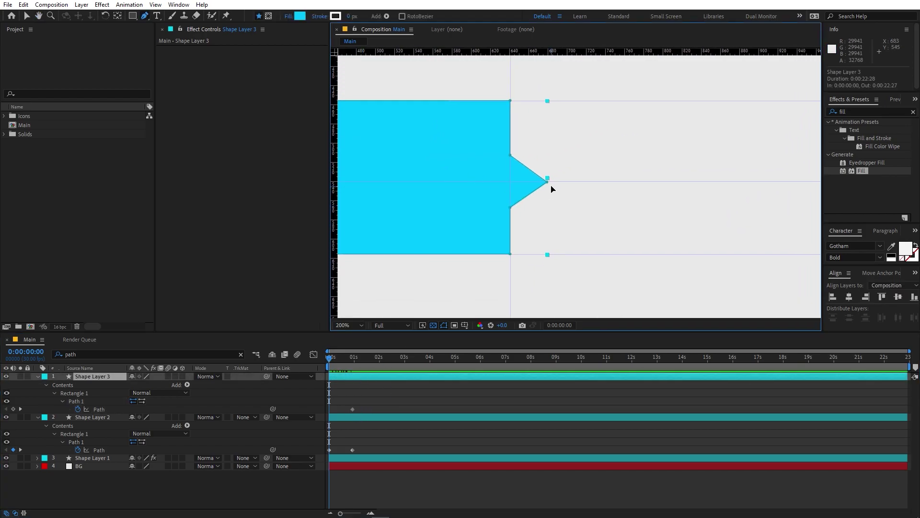
left_click(548, 186)
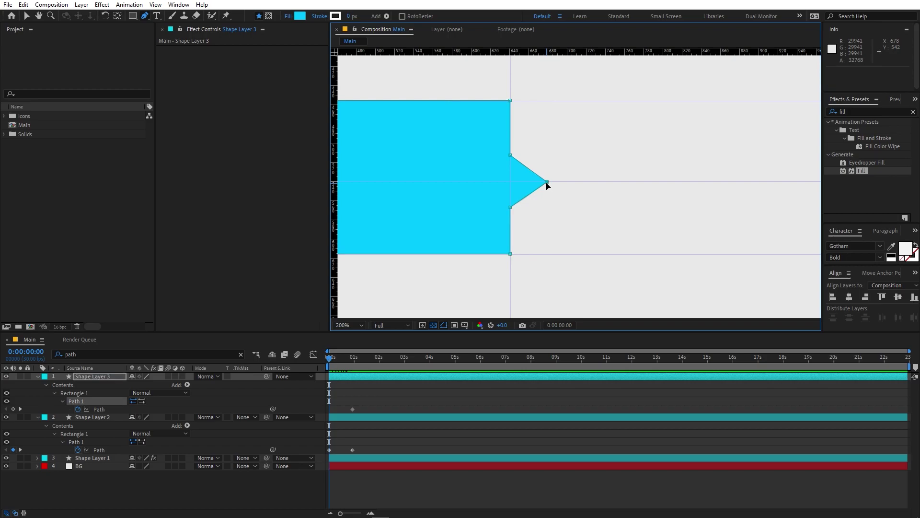
left_click_drag(548, 185, 514, 185)
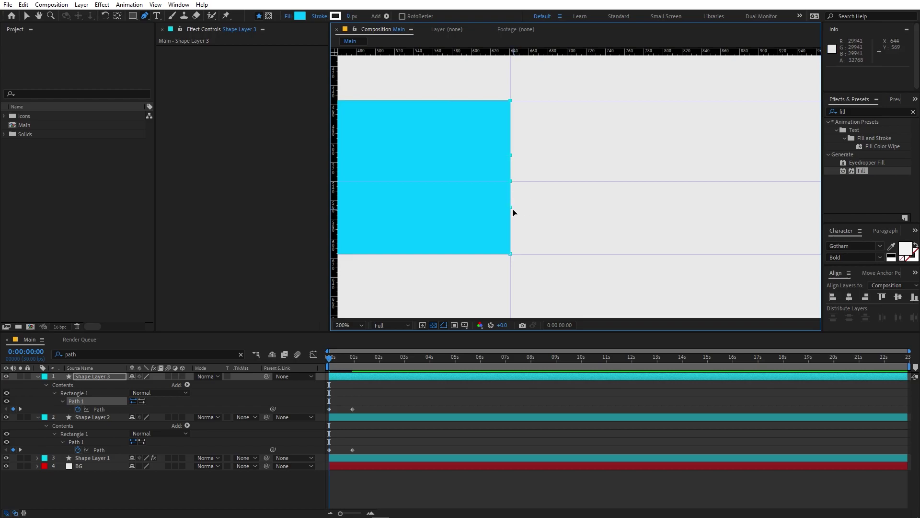
scroll(545, 198, "down", 2)
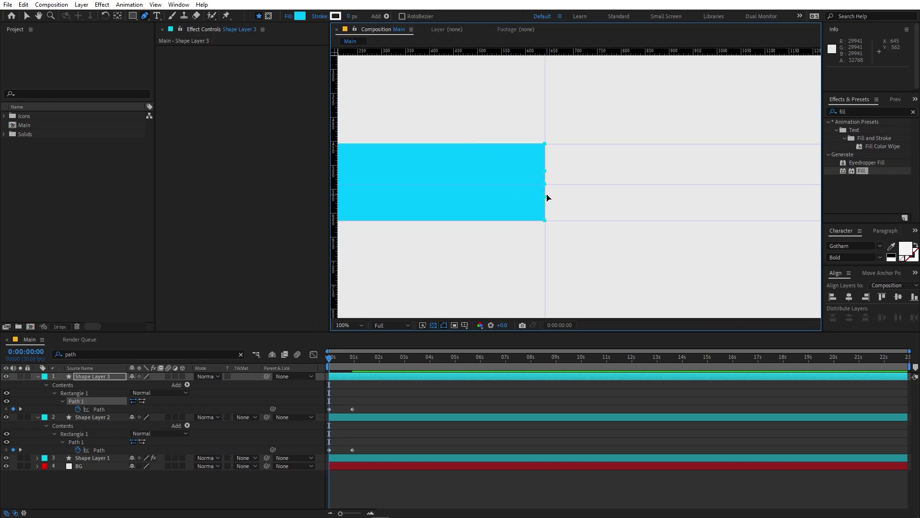
At frame 0, collapse the band's right vertices onto its left edge so it grows from a line.
left_click_drag(558, 206, 462, 205)
key("period")
scroll(526, 158, "up", 4)
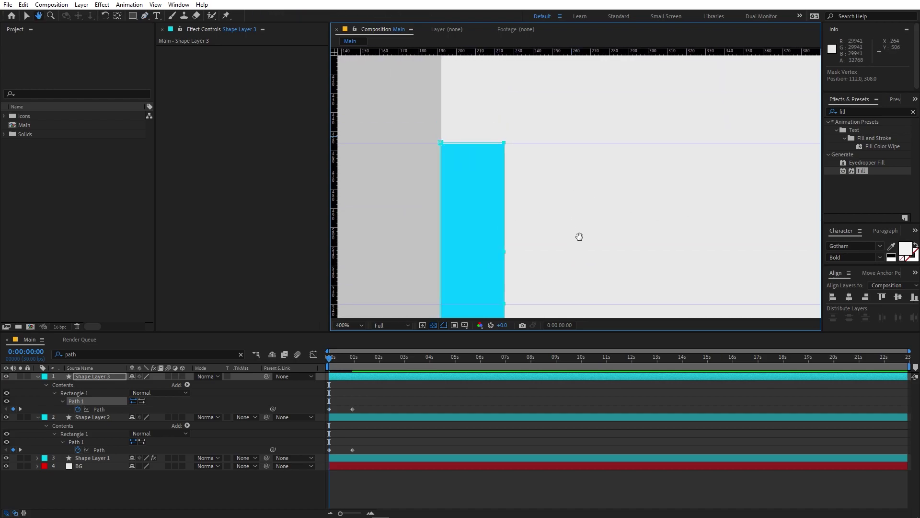
key("g")
left_click_drag(504, 145, 439, 148)
key("comma")
key("comma")
key("h")
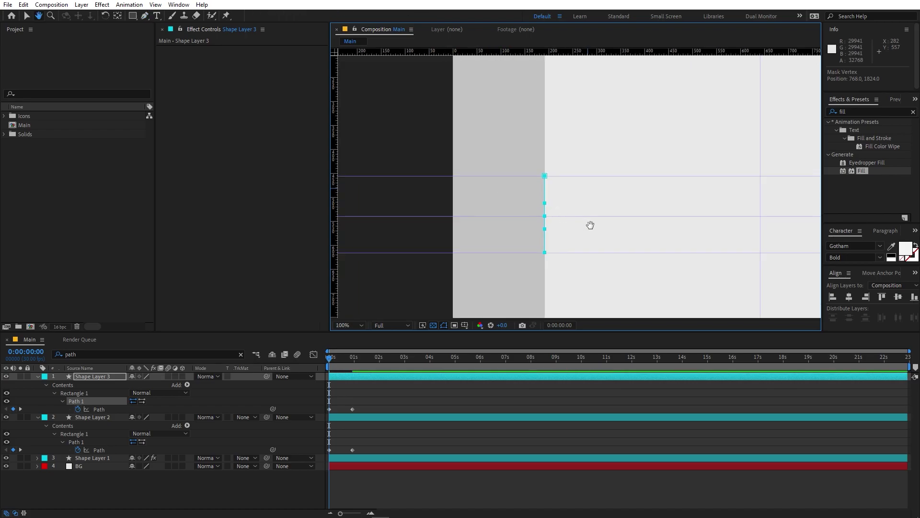
left_click_drag(590, 225, 542, 192)
key("g")
left_click_drag(335, 360, 374, 376)
Delay Shape Layer 3 by about one second and Easy Ease all four Path keyframes.
left_click(381, 393)
key("space")
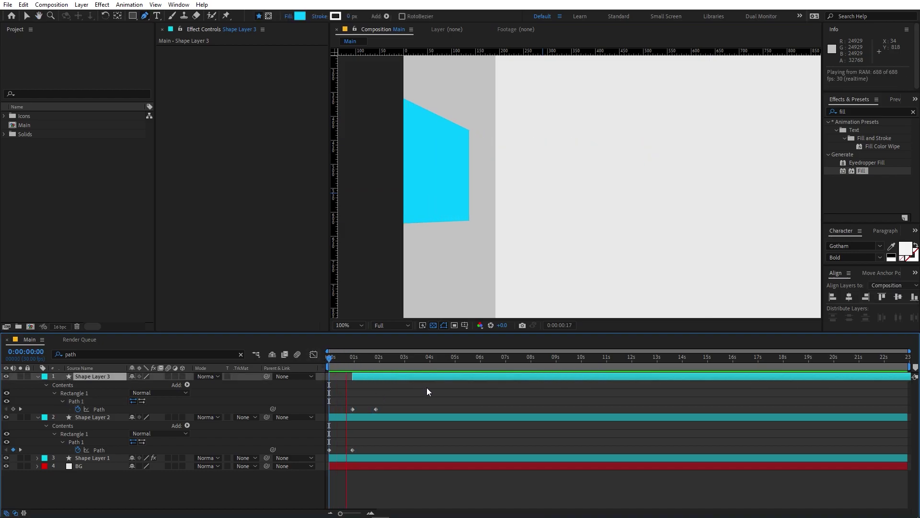
key("space")
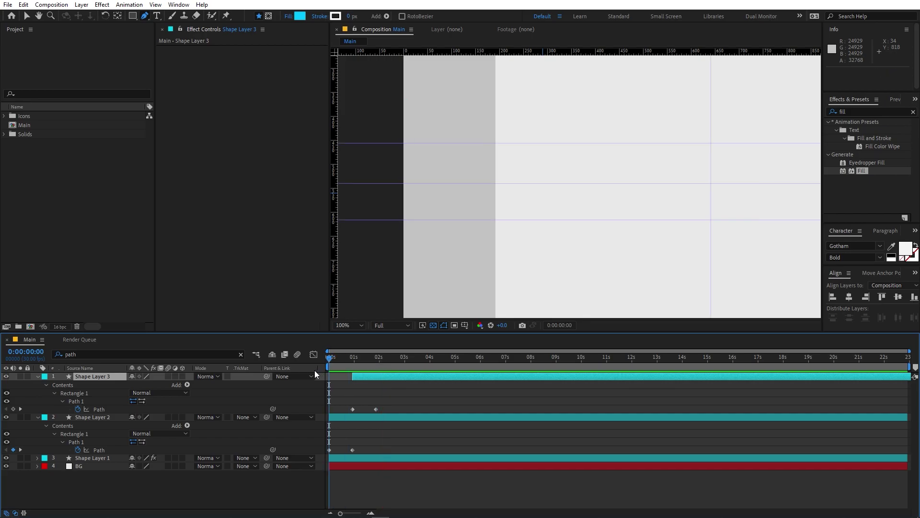
left_click_drag(329, 359, 399, 365)
left_click_drag(404, 402, 323, 452)
key("F9")
In the fitted speed graph, drag the middle keyframe's handles into a sharp peak at 1:00f.
right_click(351, 408)
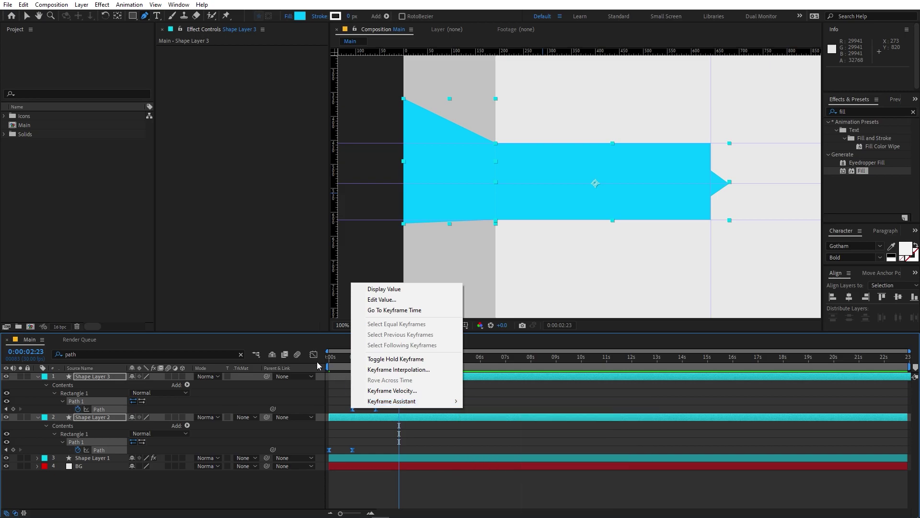
left_click(313, 354)
left_click(314, 354)
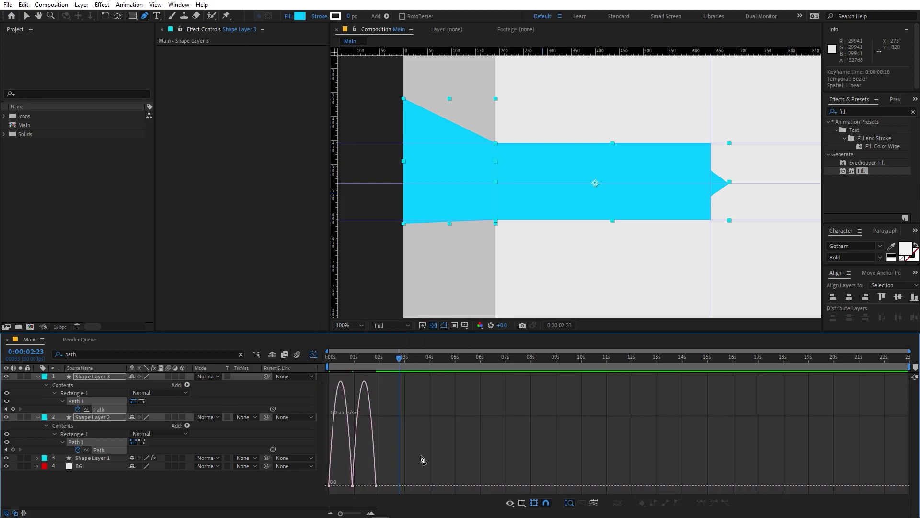
left_click(594, 503)
key("v")
left_click_drag(543, 453, 628, 497)
left_click_drag(569, 482, 623, 484)
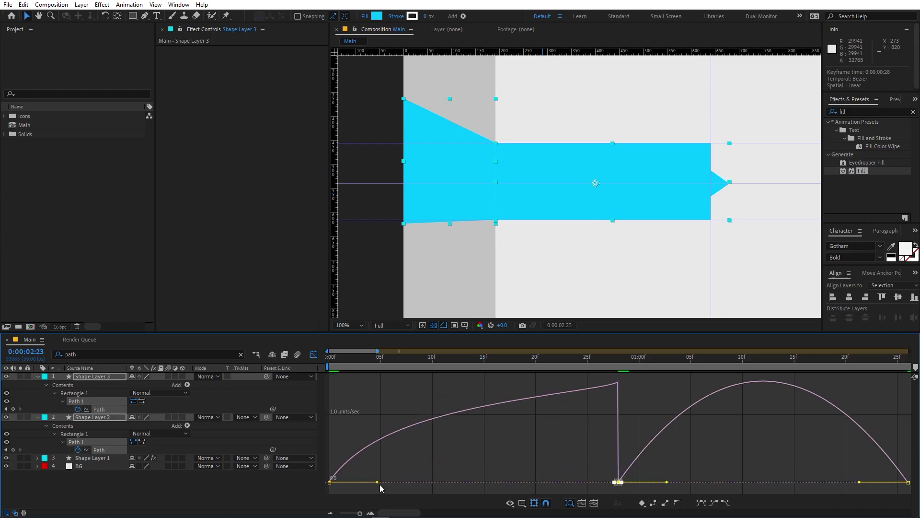
Lengthen the first keyframe's ease-out and the ease into the last keyframe, about 91% influence.
left_click_drag(378, 482, 473, 485)
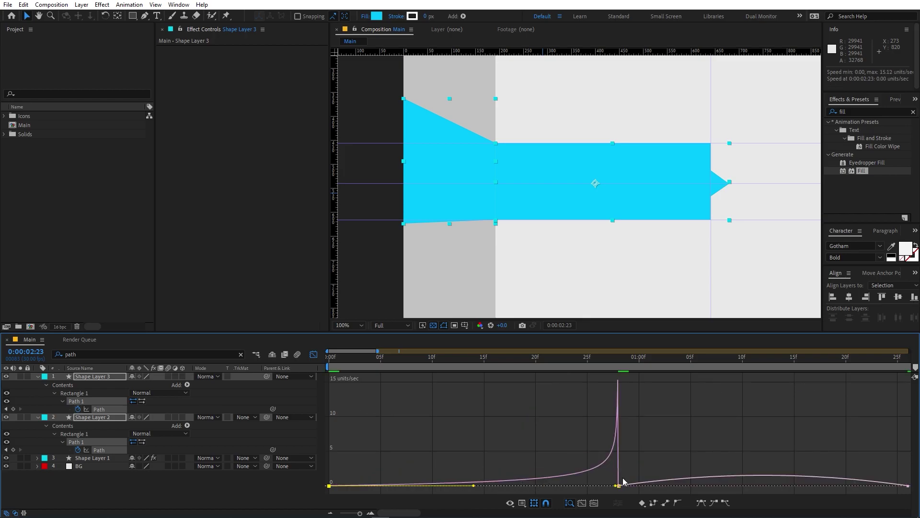
key("ctrl+a")
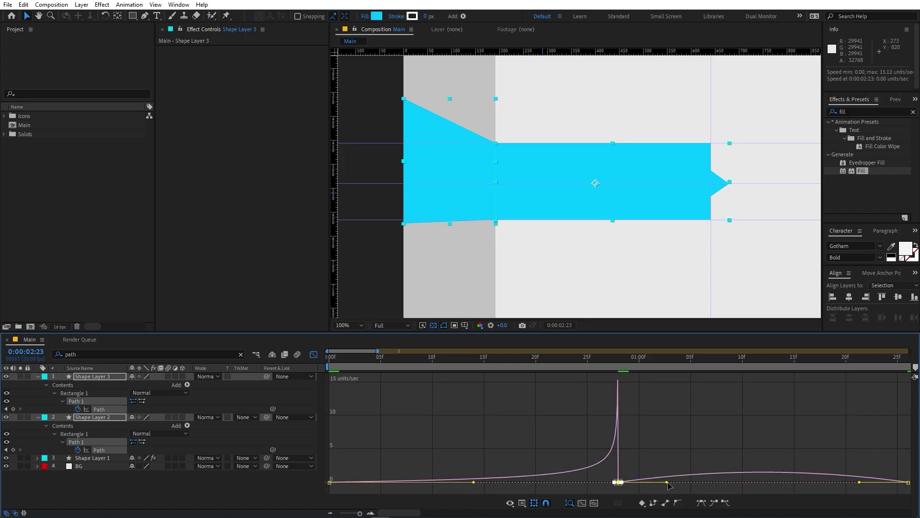
left_click_drag(665, 484, 594, 490)
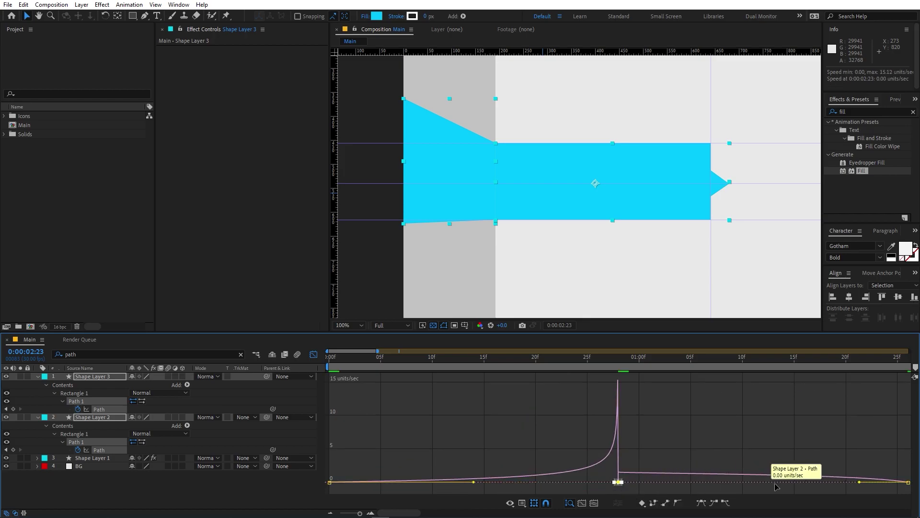
left_click_drag(860, 483, 763, 486)
Play back the banner animation with the whole composition fit in the viewer.
key("minus")
key("minus")
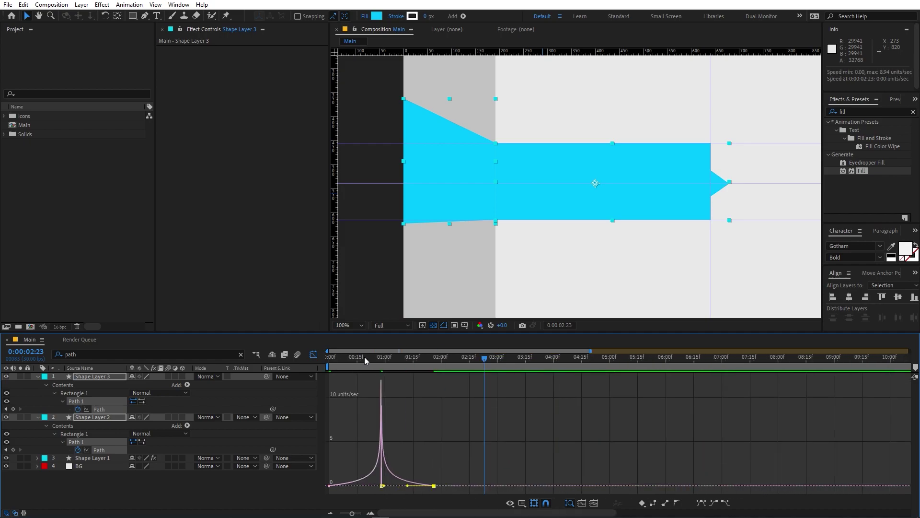
key("space")
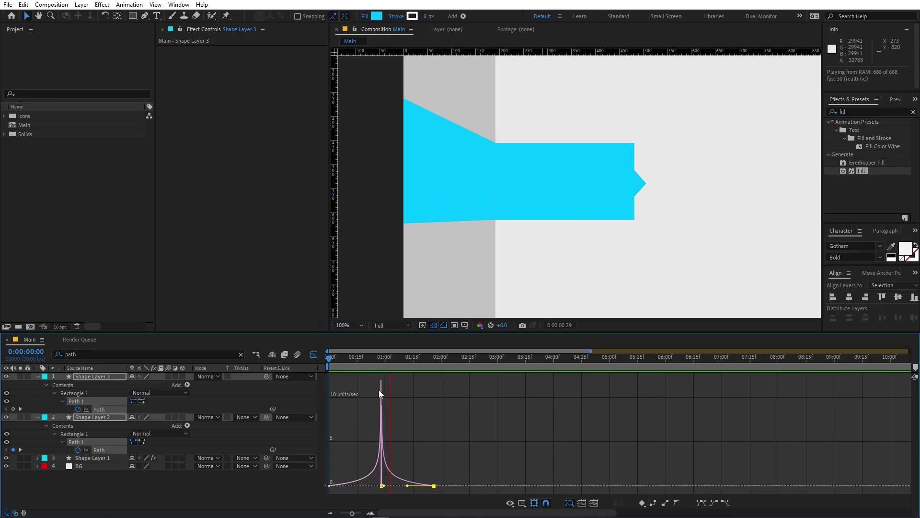
scroll(581, 162, "down", 2)
left_click(344, 325)
left_click(355, 352)
key("space")
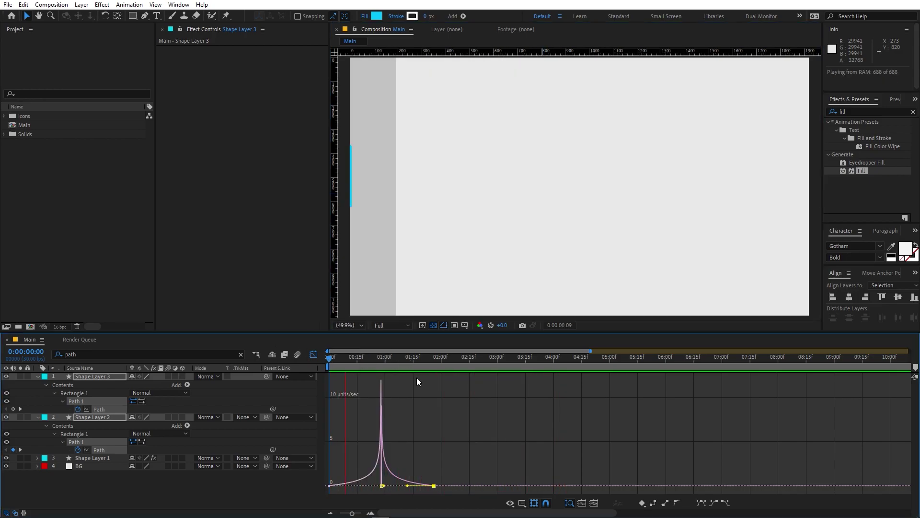
Drop a Fill effect onto Shape Layer 2 and set its colour to deep blue.
key("shift+F3")
left_click(399, 439)
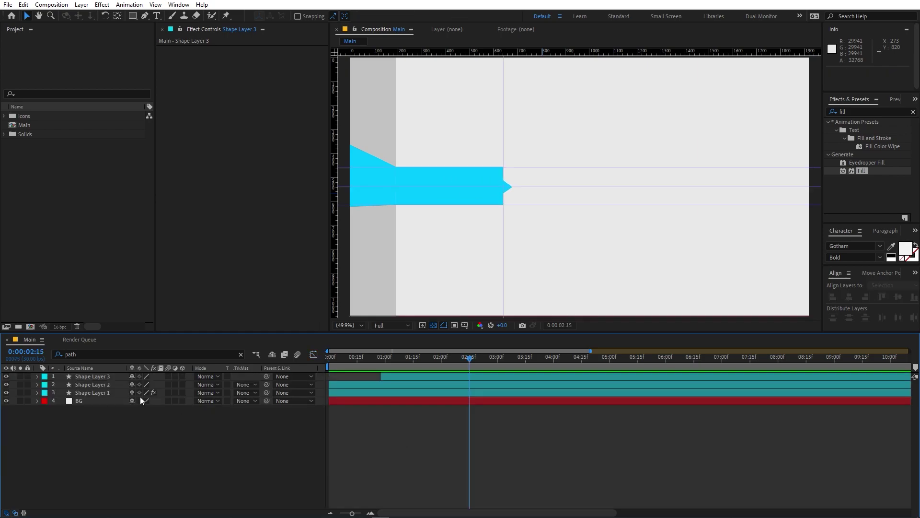
left_click(81, 387)
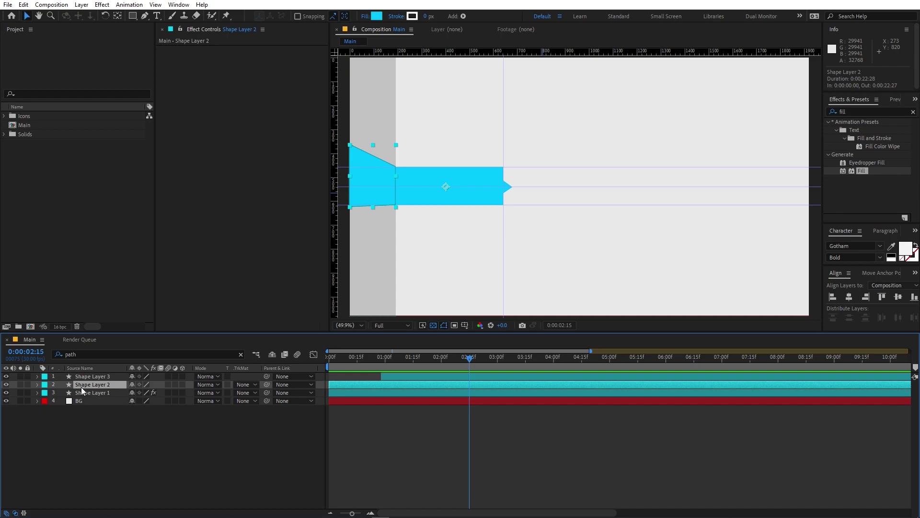
left_click_drag(846, 176, 121, 387)
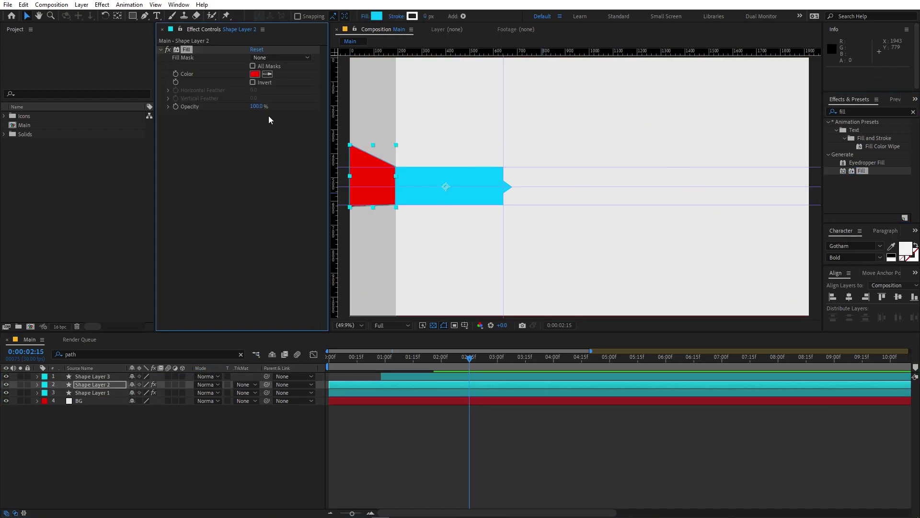
left_click(255, 74)
left_click_drag(219, 249, 193, 247)
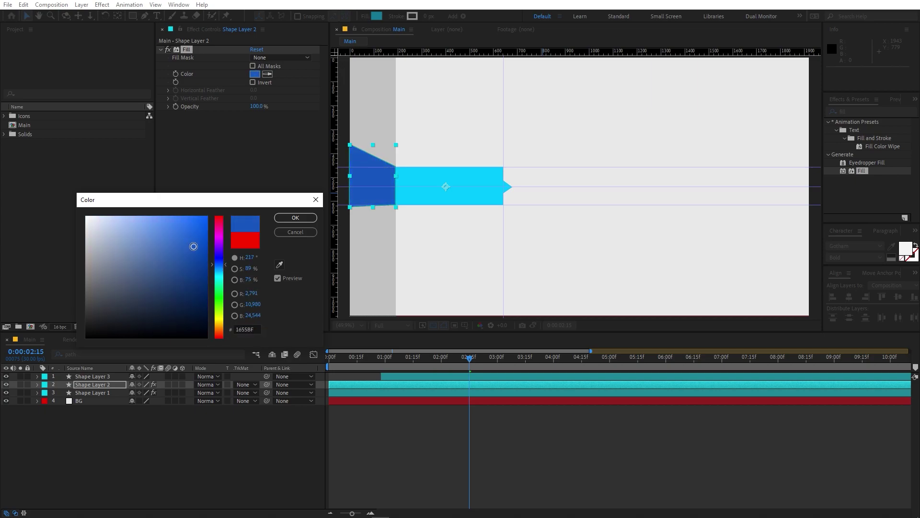
left_click(296, 218)
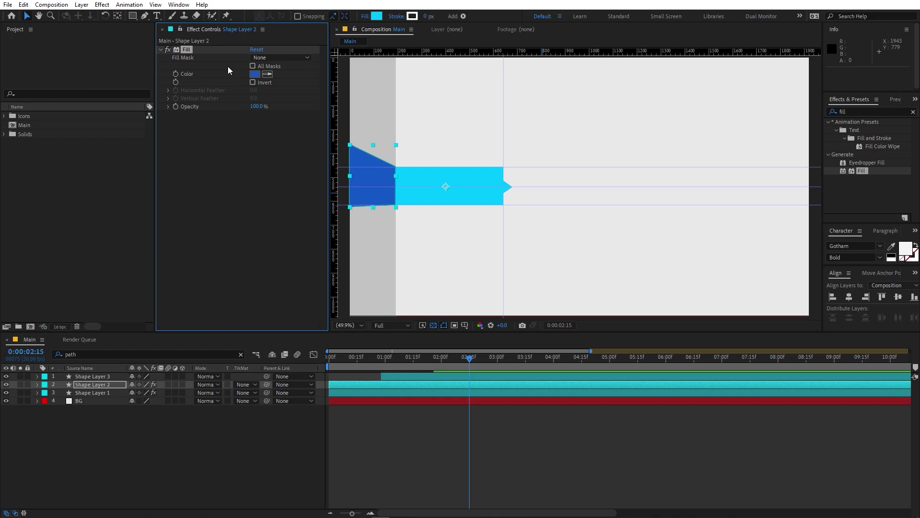
left_click(96, 377)
Paste the blue Fill effect onto Shape Layer 3.
key("ctrl+v")
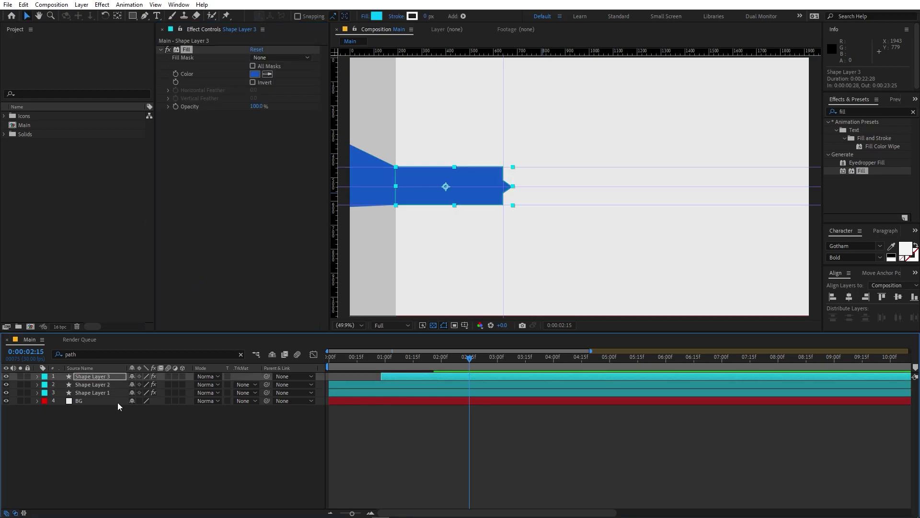
left_click(159, 447)
left_click(96, 376)
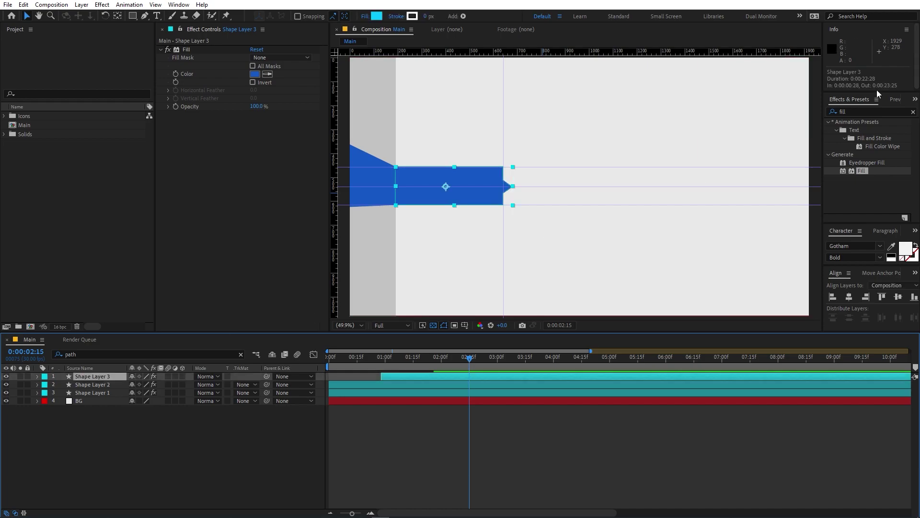
Search 'expo', apply Exposure to Shape Layer 3 and set Exposure to 0.33.
double_click(861, 111)
type("expo")
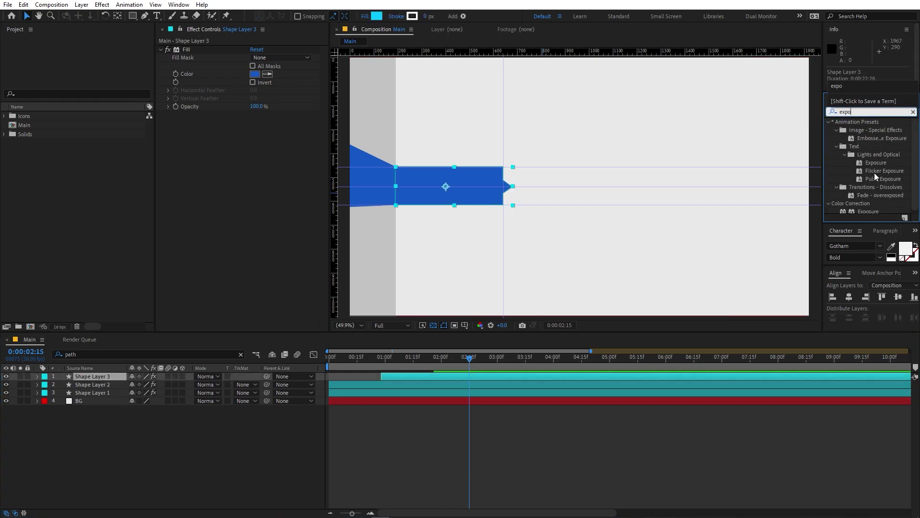
left_click_drag(870, 207, 108, 373)
left_click_drag(256, 139, 273, 139)
scroll(356, 201, "up", 2)
left_click(550, 433)
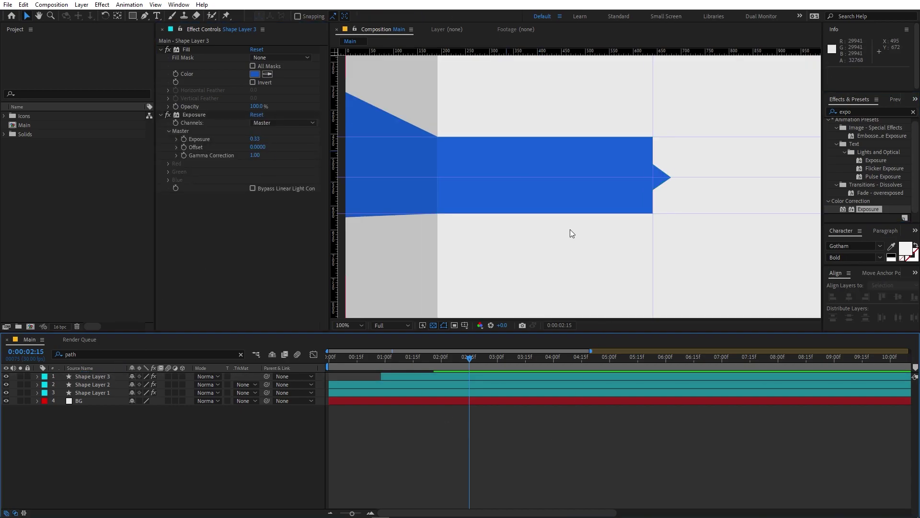
scroll(476, 277, "down", 2)
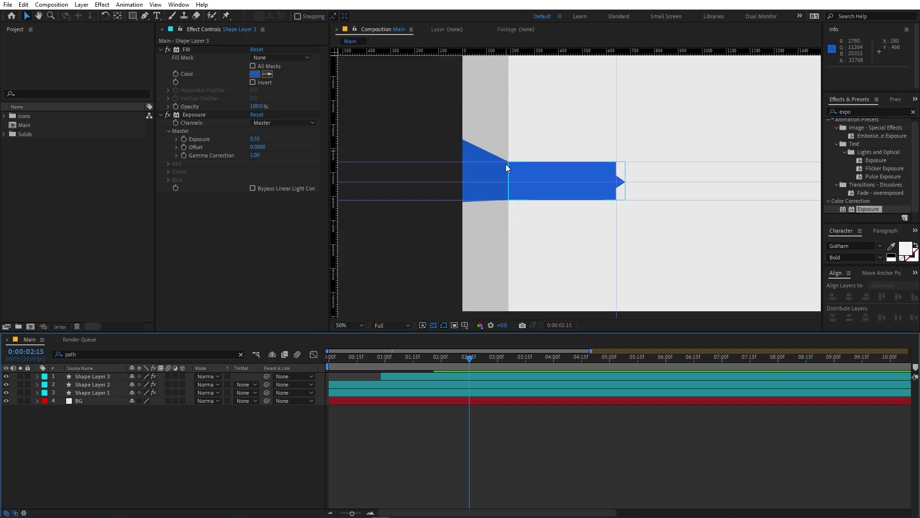
scroll(503, 168, "up", 4)
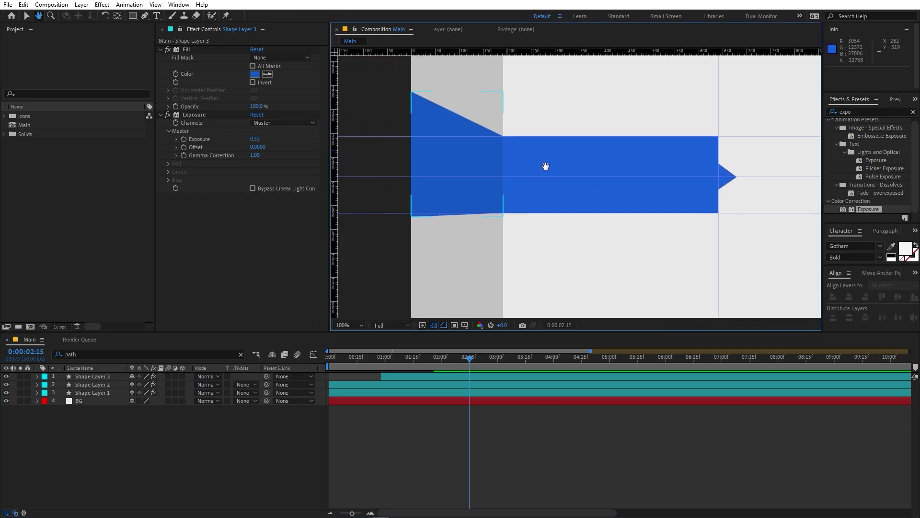
key("space")
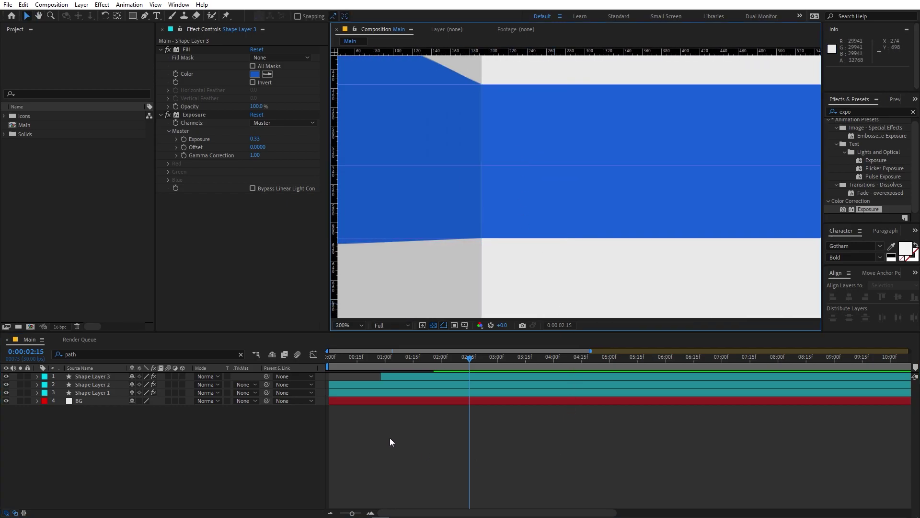
Hide Shape Layer 1 and toggle Shape Layer 2 off and on to inspect the band beneath.
left_click(6, 392)
left_click(6, 384)
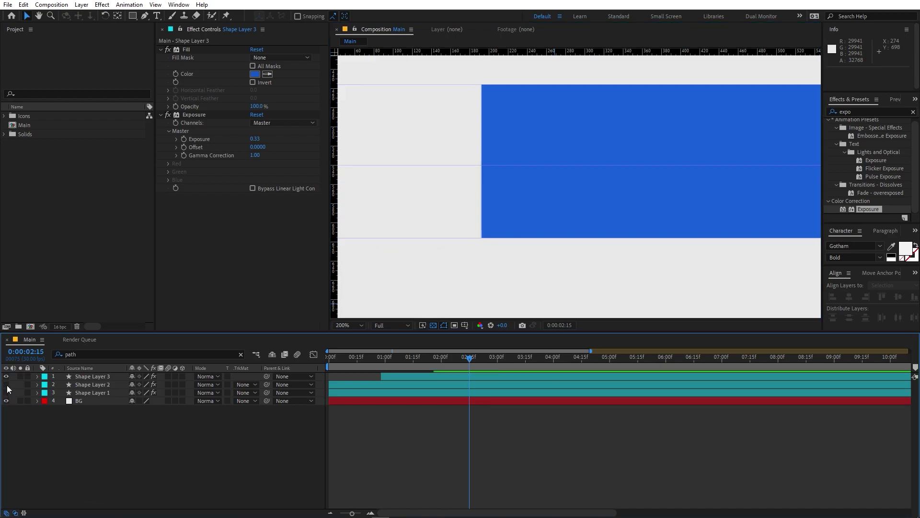
left_click(7, 385)
key("comma")
key("comma")
key("period")
key("period")
Raise Shape Layer 3's Exposure to 0.47 and zoom the viewer out to 50%.
left_click(550, 141)
left_click(562, 439)
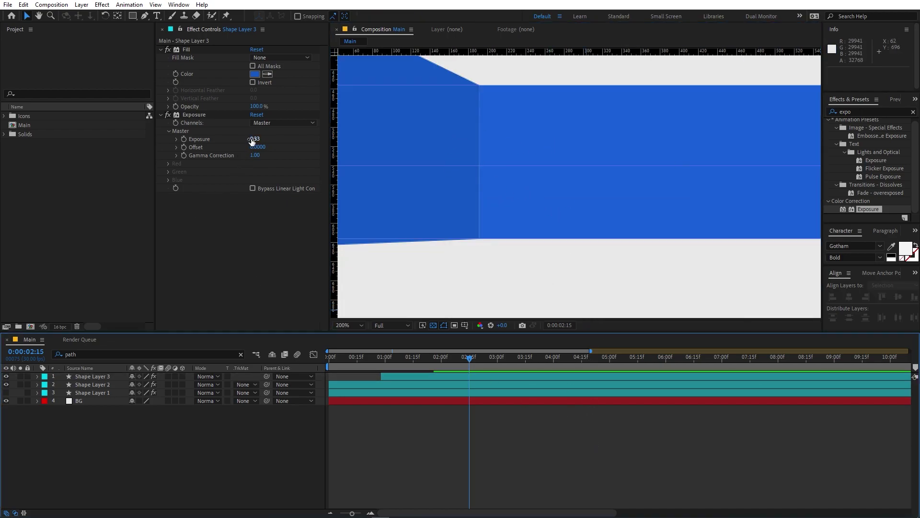
left_click_drag(252, 140, 269, 139)
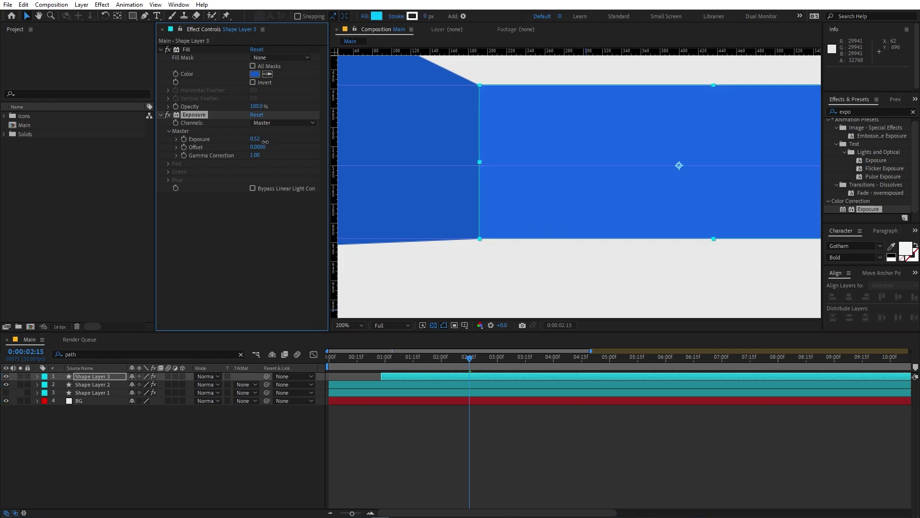
left_click(575, 431)
key("comma")
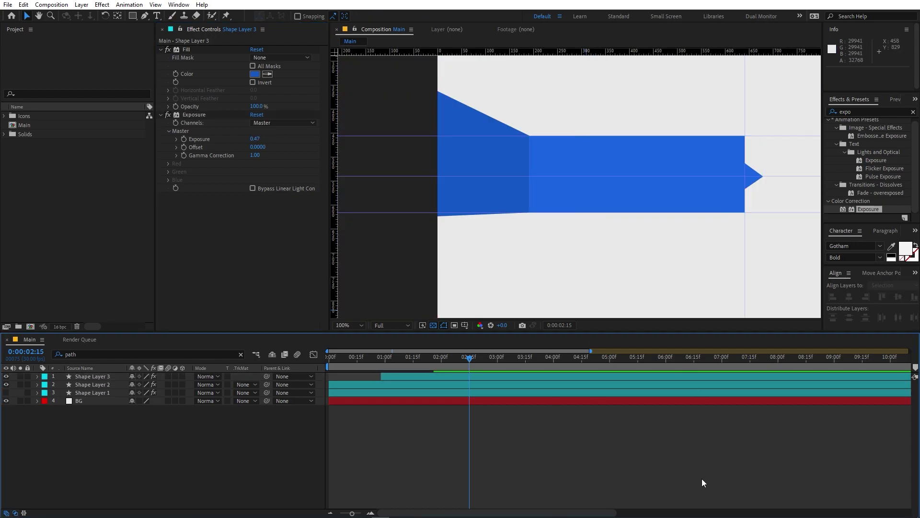
key("comma")
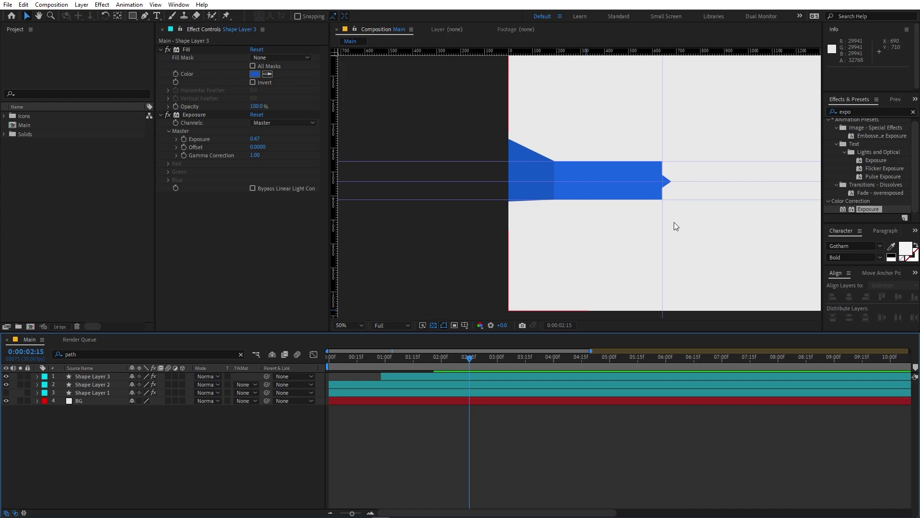
key("space")
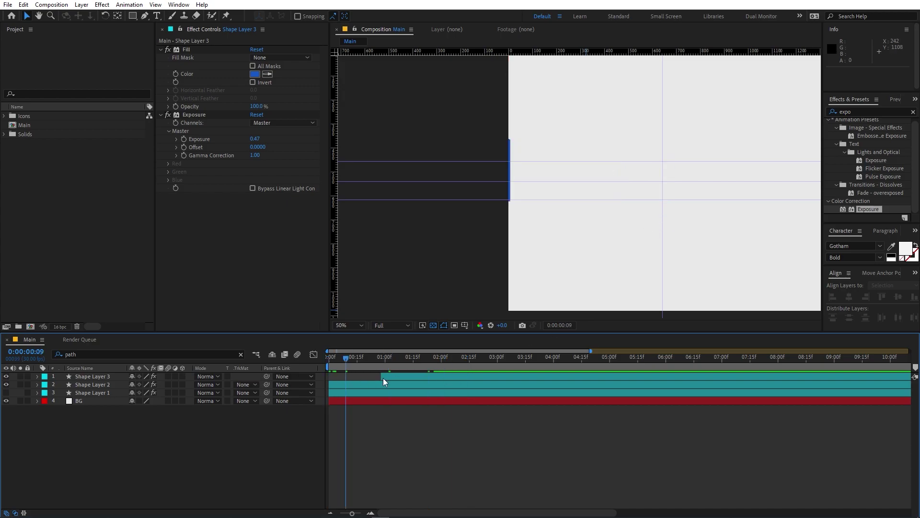
left_click(62, 289)
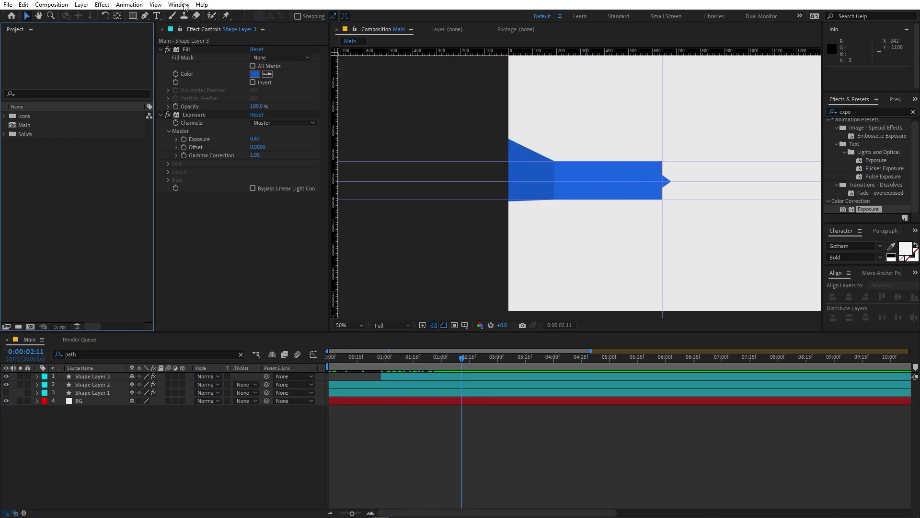
left_click(156, 16)
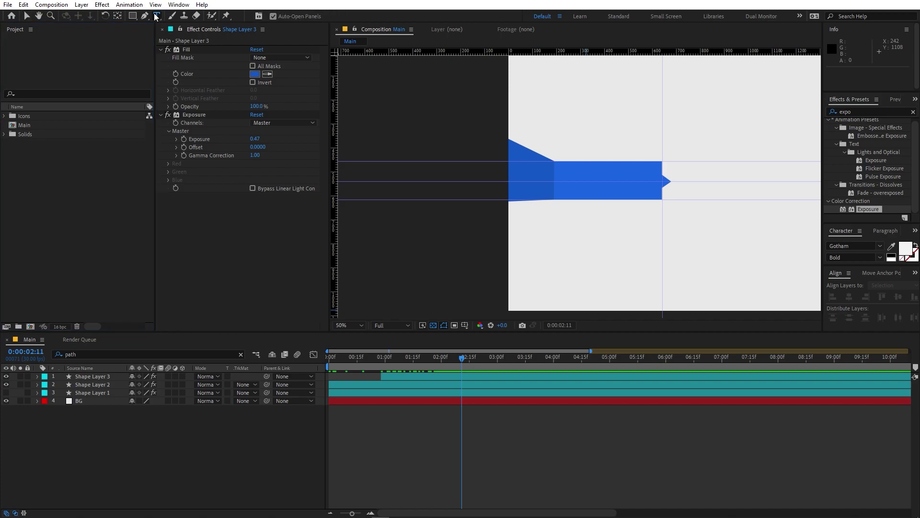
left_click(569, 183)
type("@")
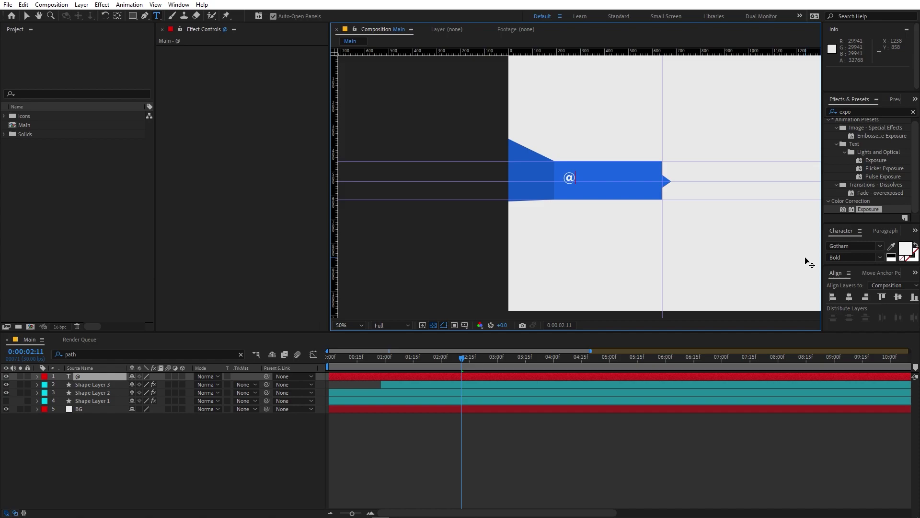
type("motionnations")
left_click(26, 16)
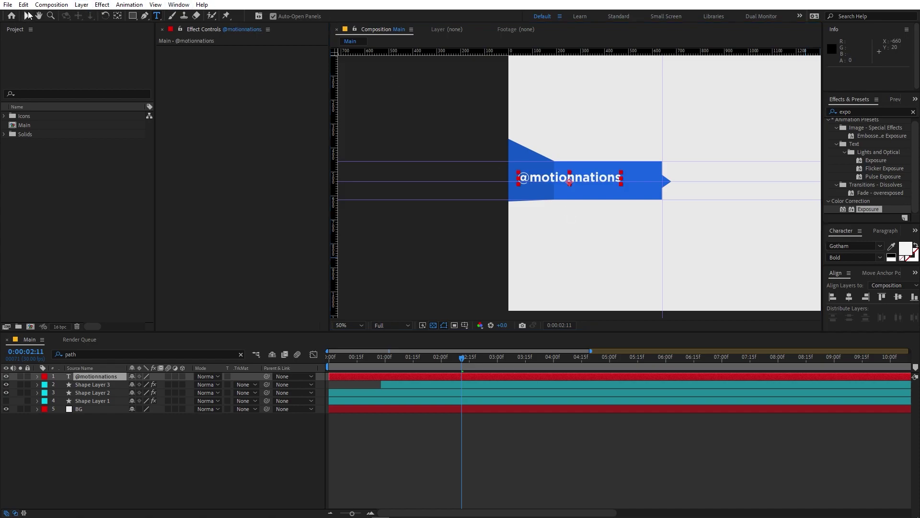
left_click_drag(584, 181, 625, 179)
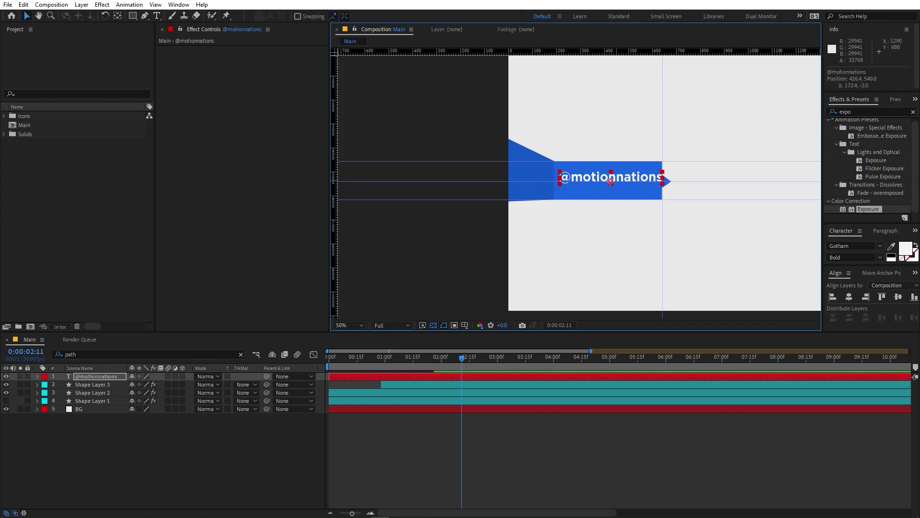
key("s")
left_click_drag(145, 385, 91, 386)
scroll(773, 153, "up", 6)
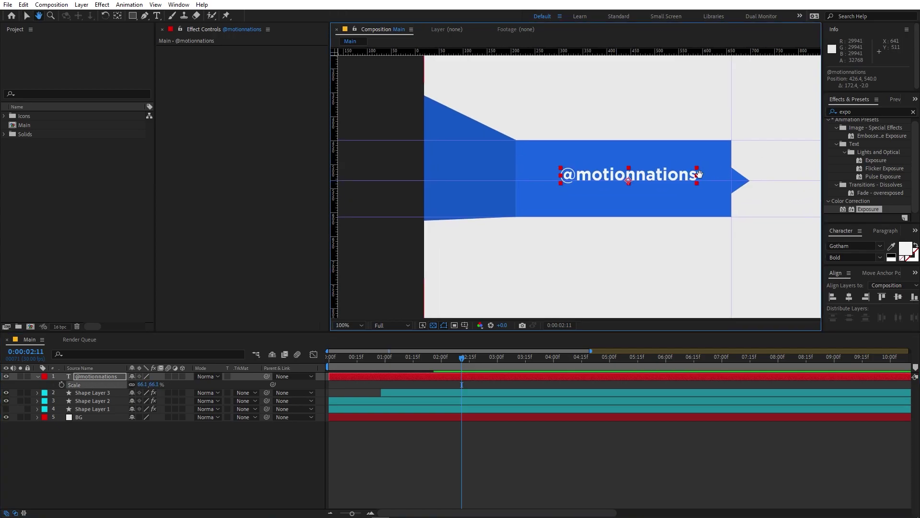
Nudge the text into place and add fb.png from the Icons folder as a layer.
scroll(612, 180, "down", 2)
left_click_drag(589, 191, 610, 200)
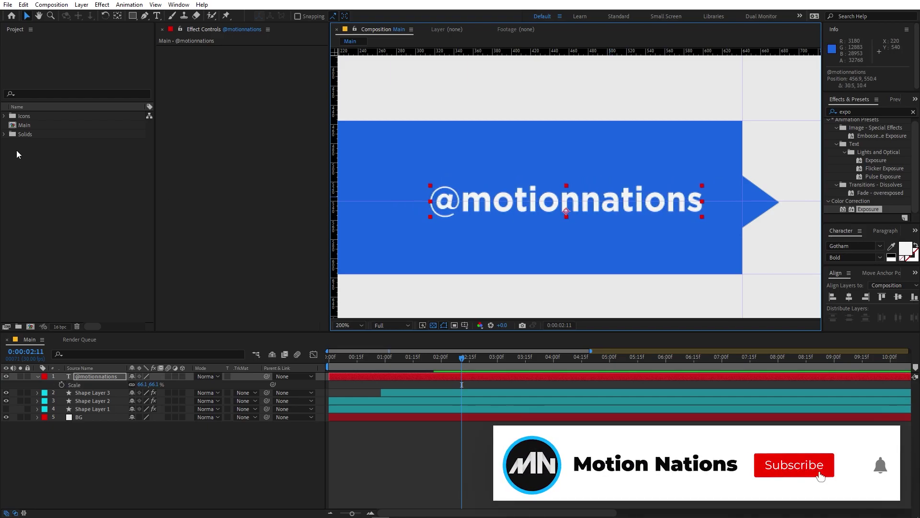
left_click(4, 116)
left_click_drag(33, 124, 79, 375)
scroll(442, 204, "down", 4)
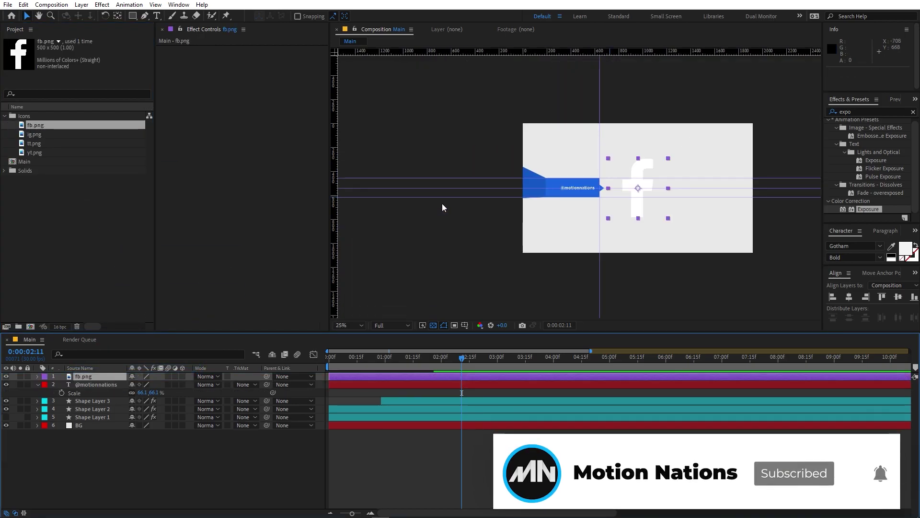
left_click_drag(142, 384, 99, 384)
left_click_drag(696, 191, 529, 193)
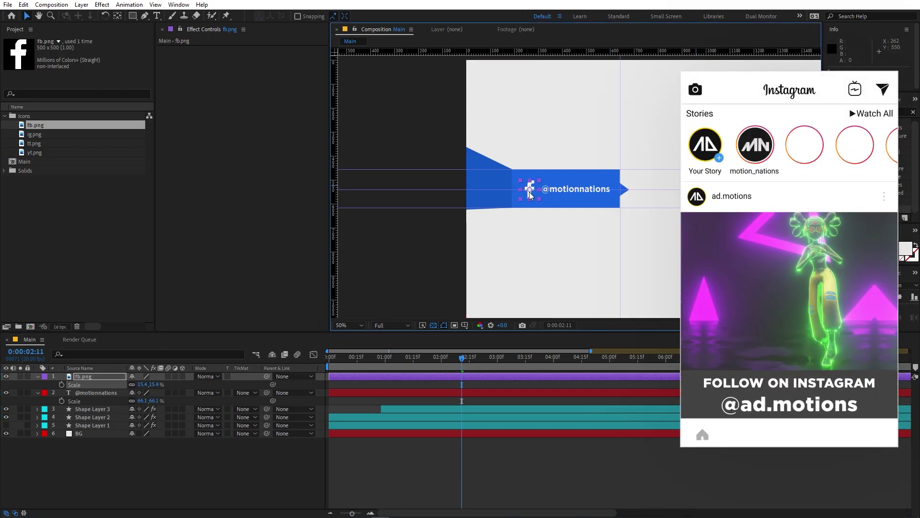
left_click(616, 479)
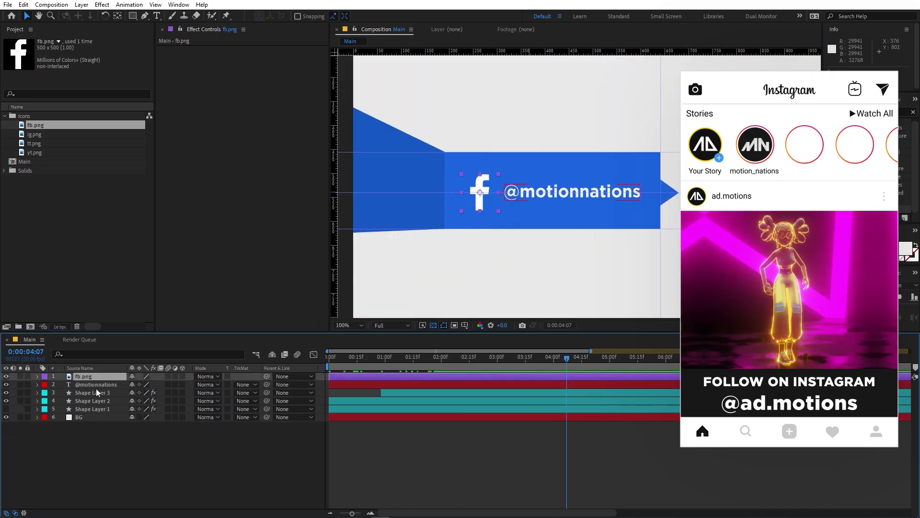
left_click(98, 385, "shift")
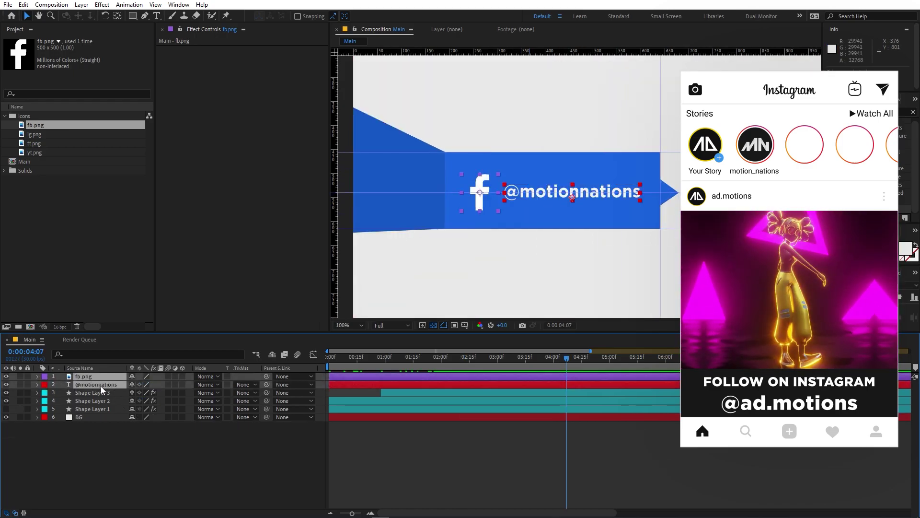
right_click(100, 386)
left_click(136, 333)
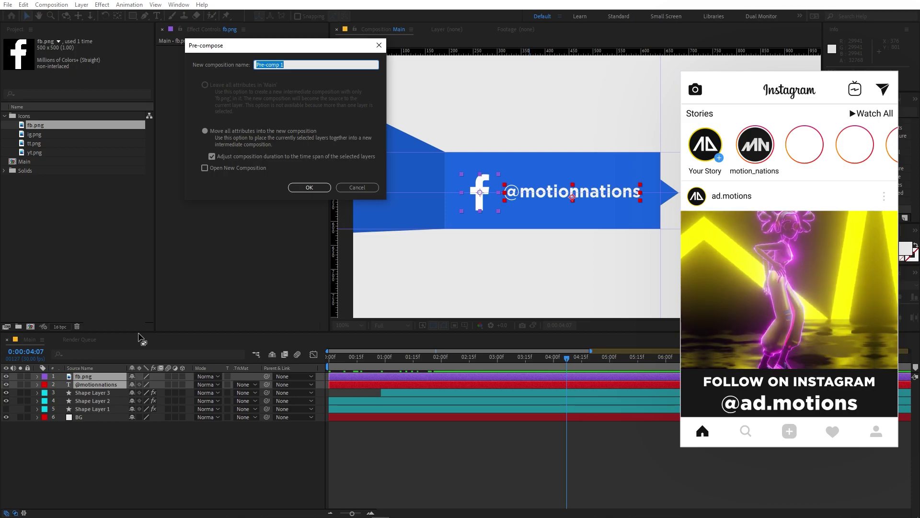
type("Facebook")
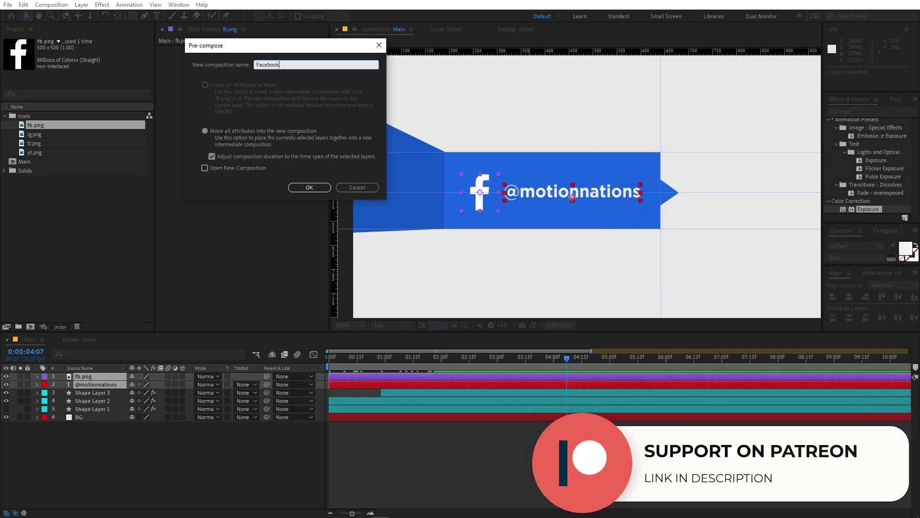
key("Return")
Duplicate the banner shape above Facebook, use Shape Layer 4 as its Alpha Matte, and preview.
left_click(102, 386)
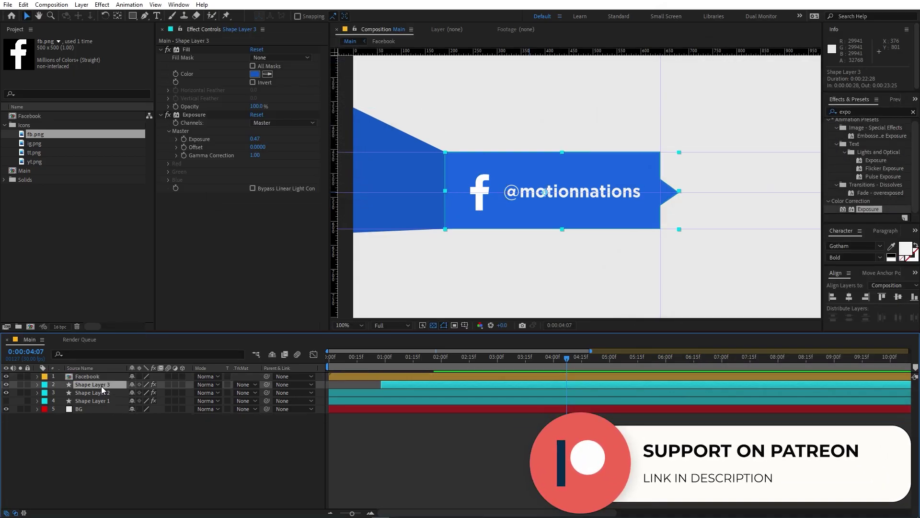
key("ctrl+d")
left_click_drag(101, 386, 94, 379)
left_click(107, 384)
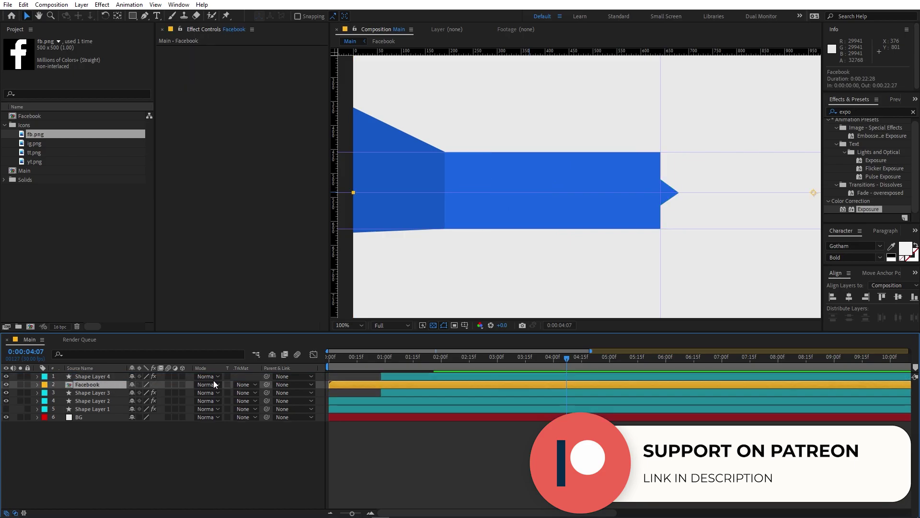
left_click(242, 385)
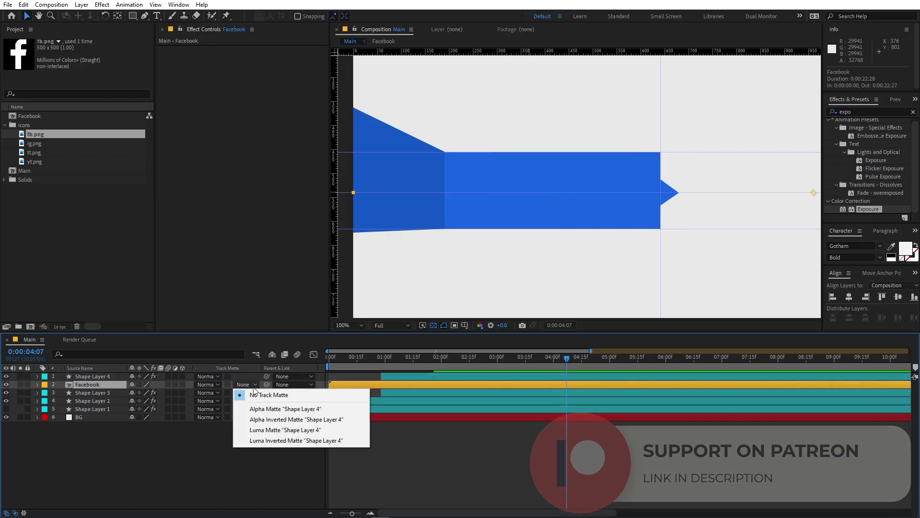
left_click(274, 410)
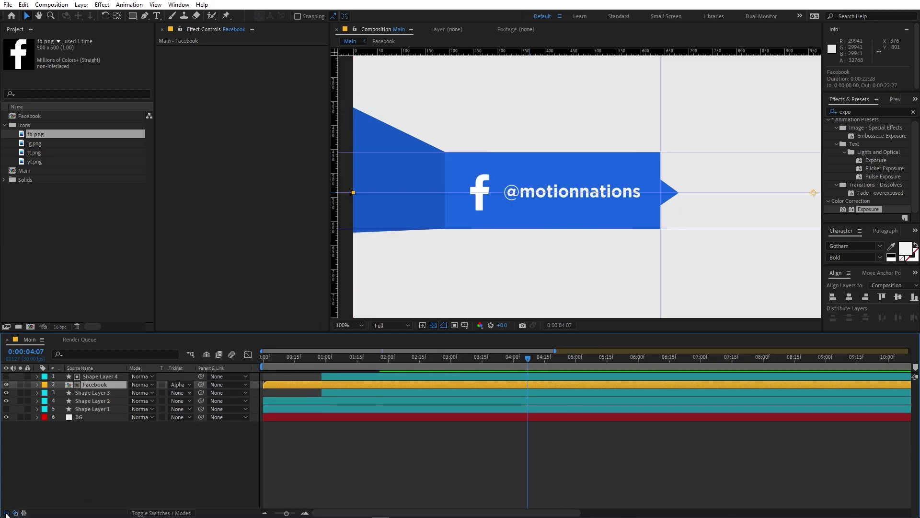
left_click(168, 484)
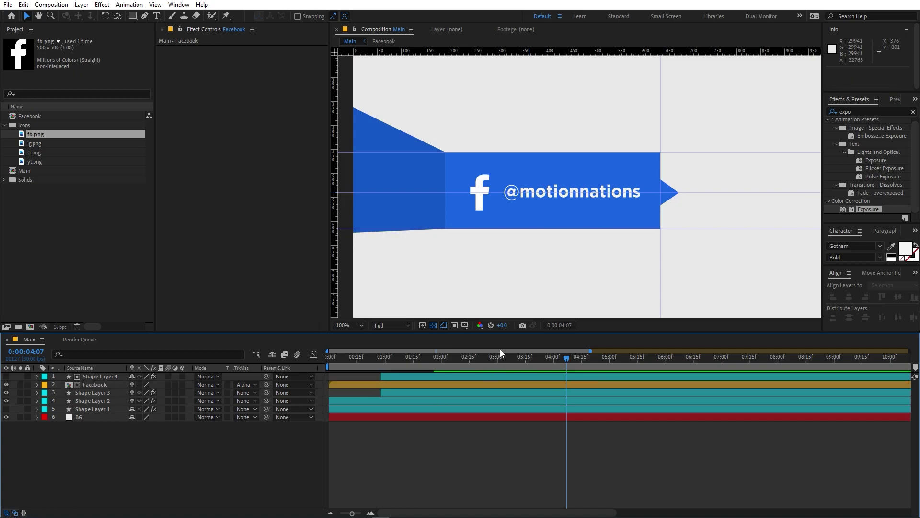
key("space")
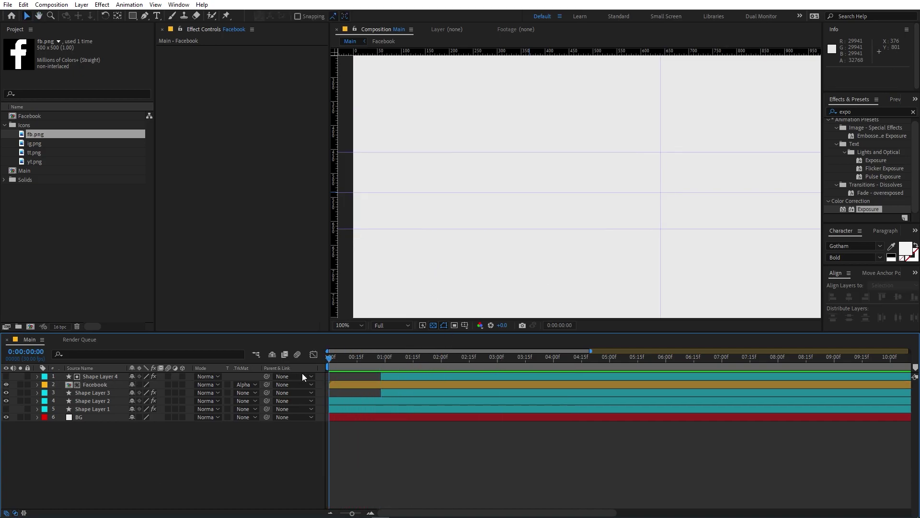
key("space")
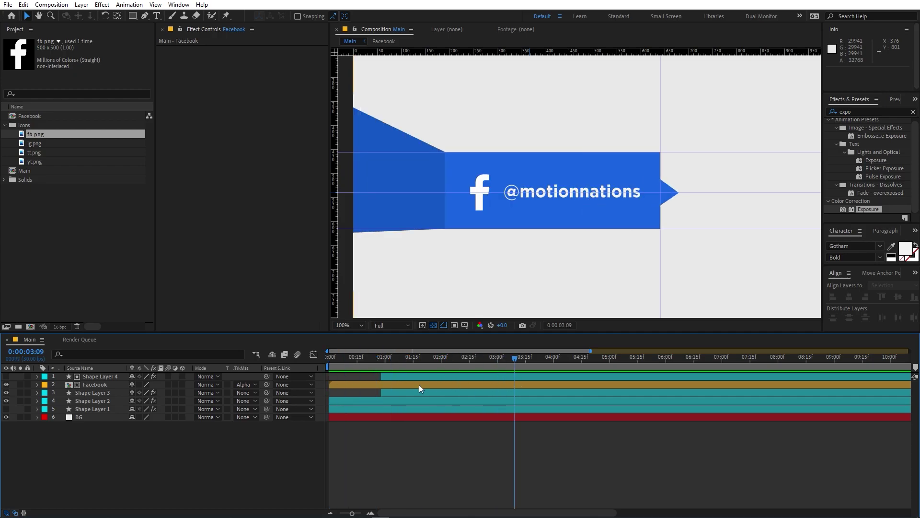
double_click(100, 385)
scroll(383, 204, "up", 2)
left_click(433, 325)
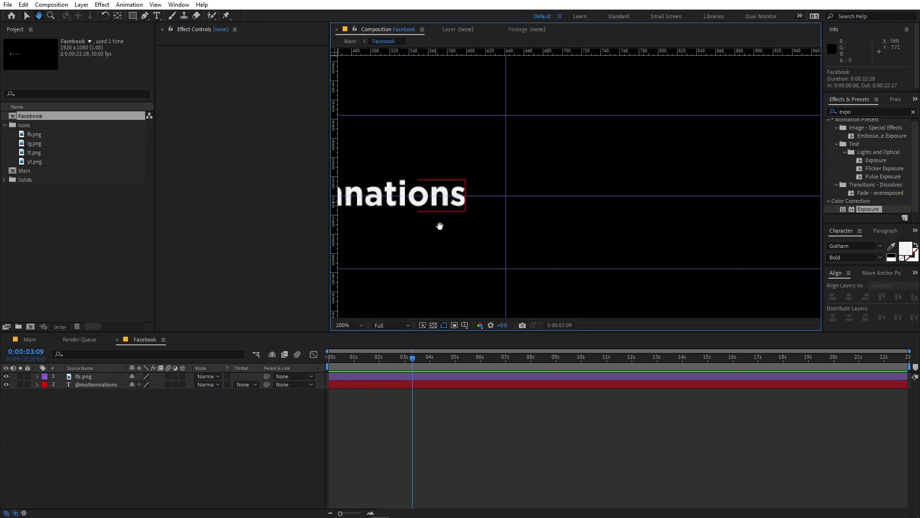
key("comma")
left_click(458, 196)
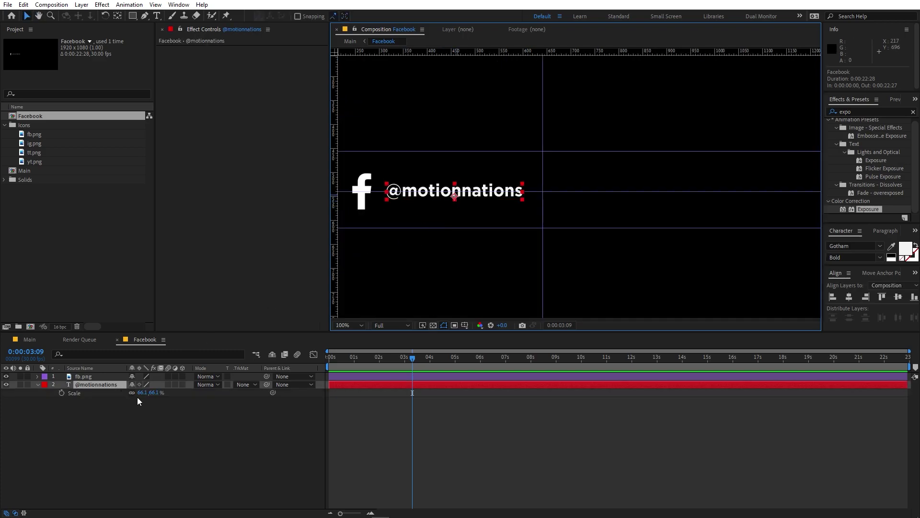
left_click_drag(143, 393, 294, 327)
left_click_drag(501, 194, 504, 194)
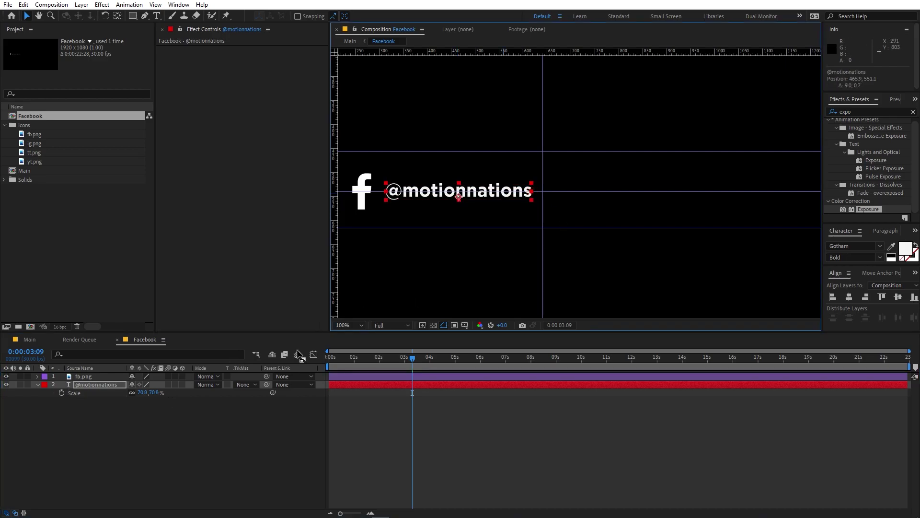
left_click(21, 341)
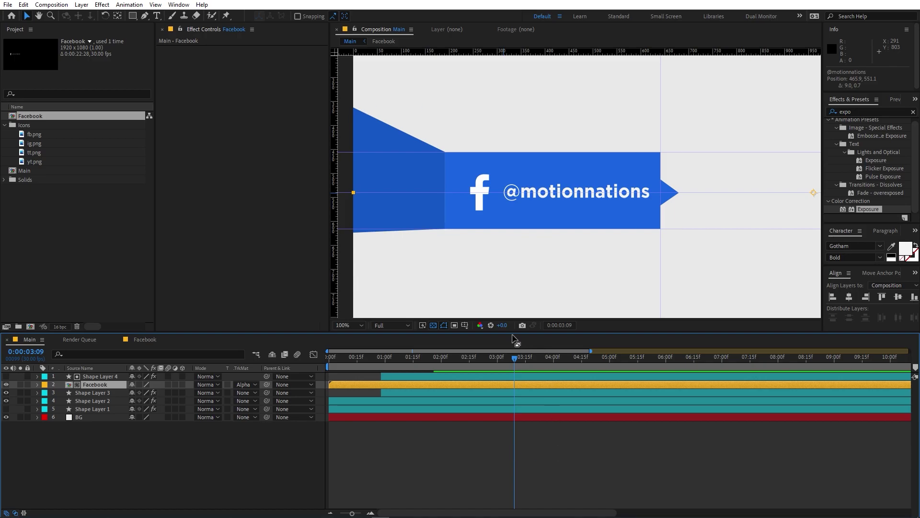
Select the four Facebook banner layers and give them a Brown label.
left_click_drag(432, 370, 492, 371)
scroll(579, 235, "down", 1)
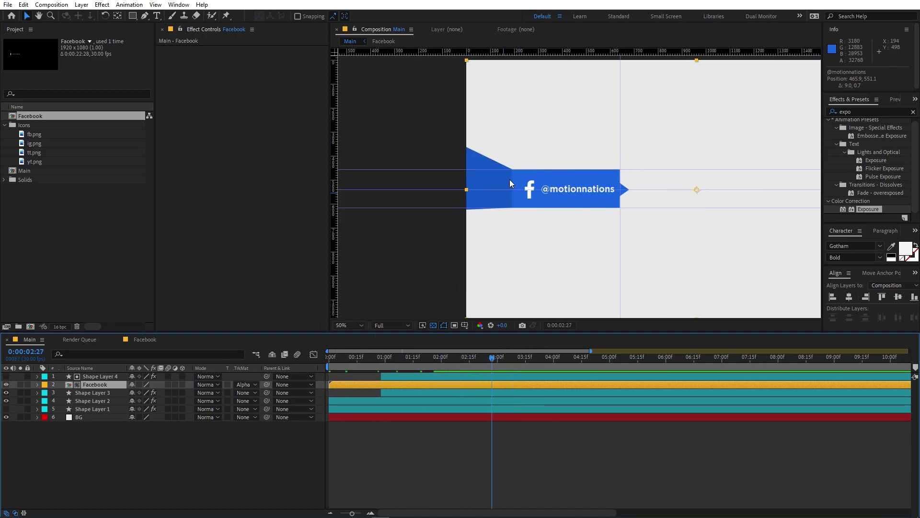
left_click(93, 376)
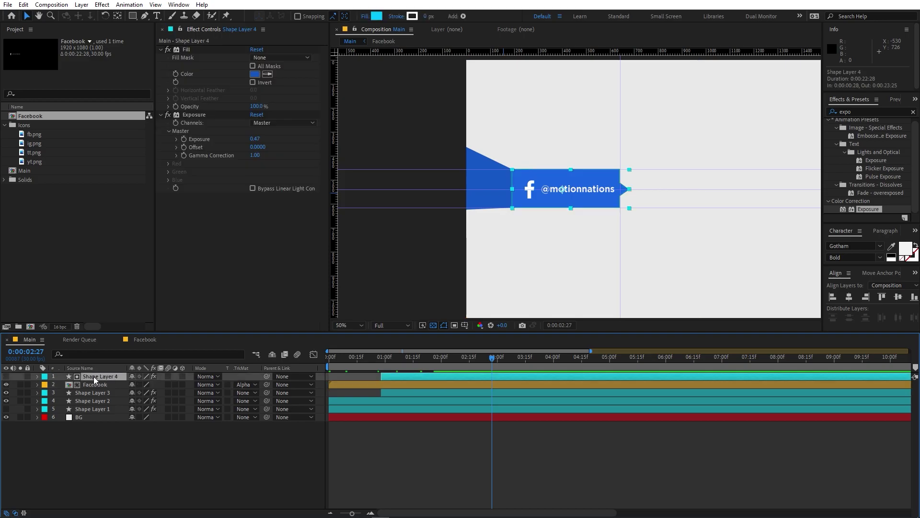
left_click(93, 401, "shift")
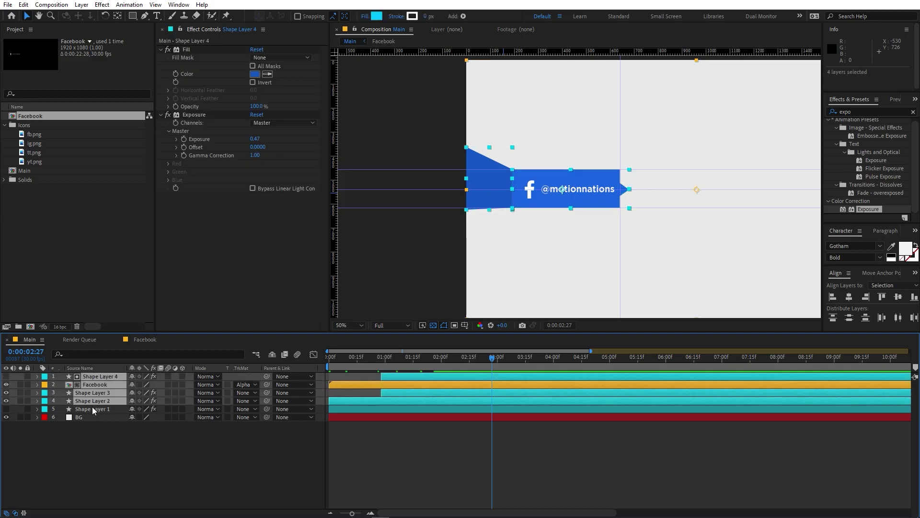
left_click(92, 407, "shift")
left_click(96, 408, "ctrl")
left_click(45, 377)
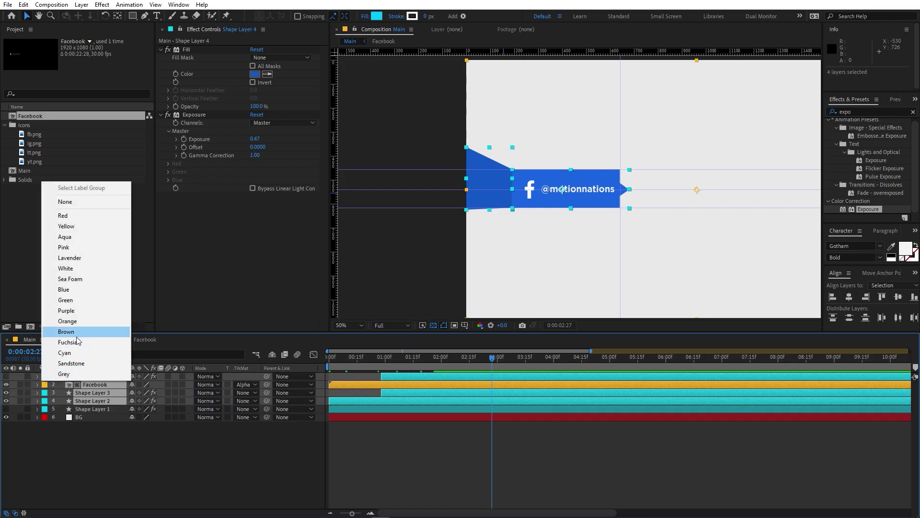
left_click(74, 335)
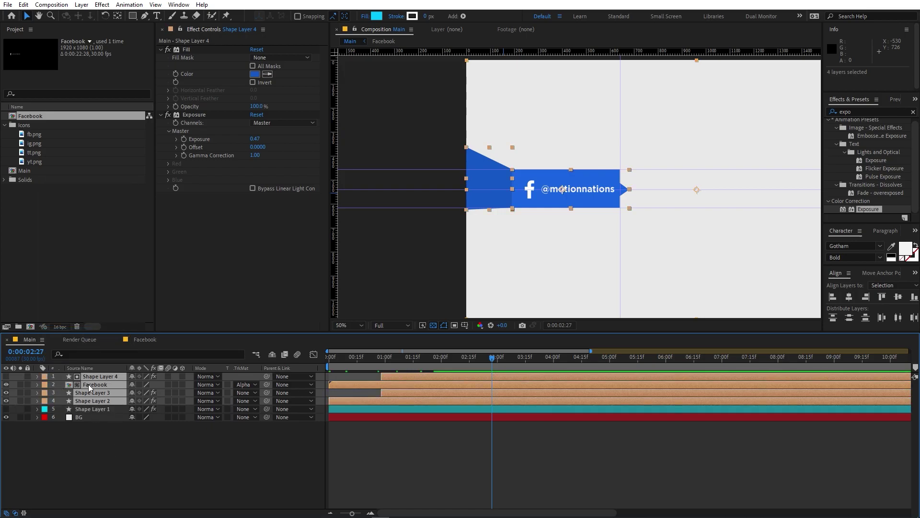
Duplicate the four banner layers, move the copies to the top, and label them Green.
key("ctrl+d")
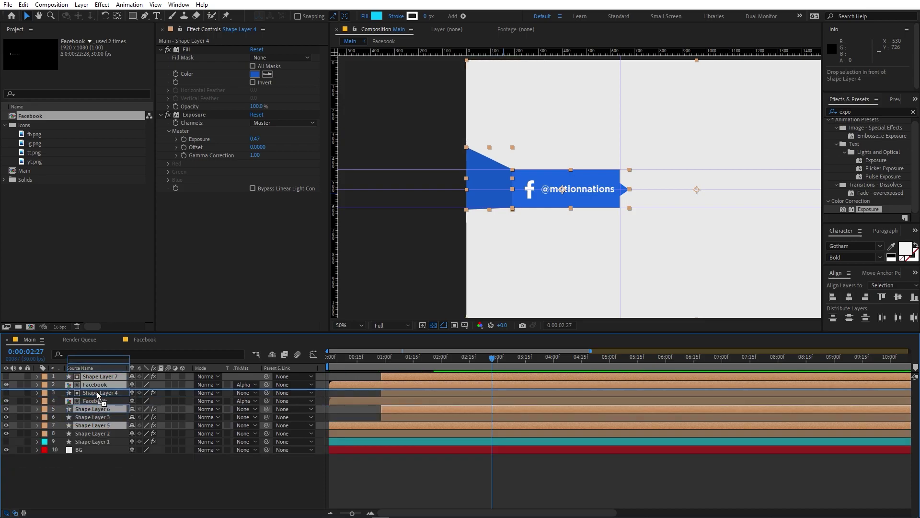
left_click_drag(94, 409, 65, 391)
left_click(45, 376)
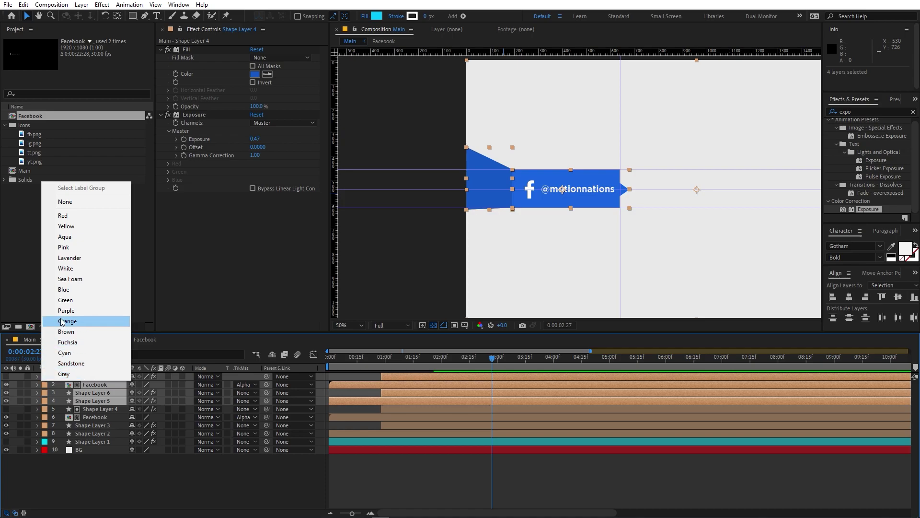
left_click(74, 299)
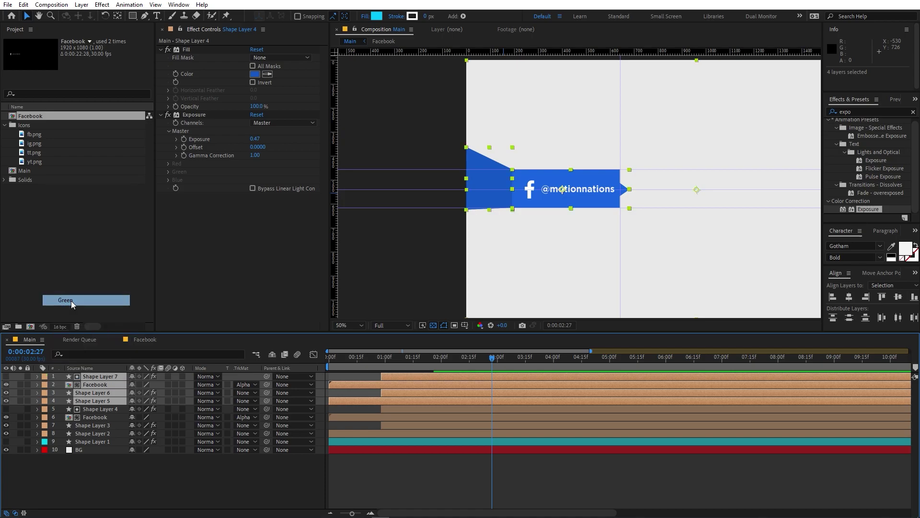
Nudge the copied banner down so it sits just below the original.
left_click(404, 378)
left_click(398, 399, "shift")
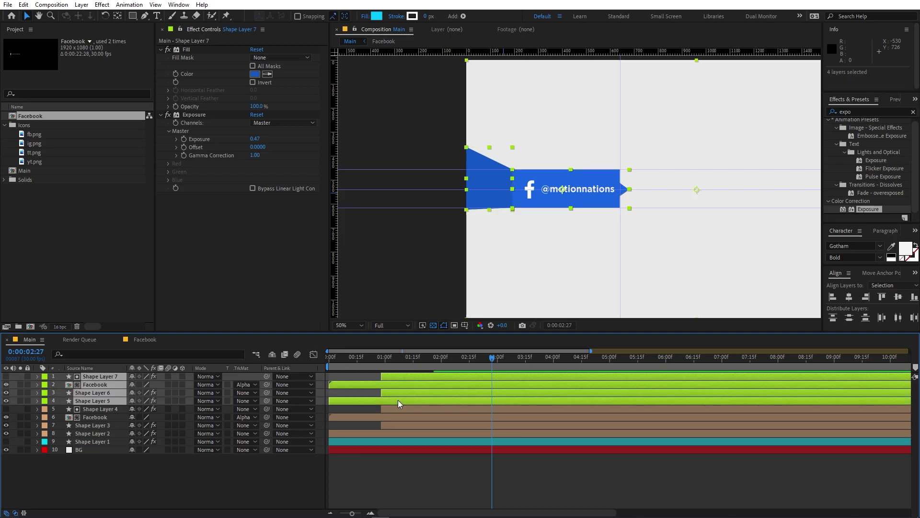
key("shift+Down")
key("shift+Down")
key("shift+Down")
key("shift+Down")
key("shift+Down")
key("shift+Down")
key("shift+Down")
key("shift+Down")
key("shift+Down")
key("shift+Down")
key("shift+Down")
key("shift+Down")
key("shift+Down")
key("shift+Down")
key("shift+Down")
key("shift+Down")
key("shift+Down")
key("shift+Down")
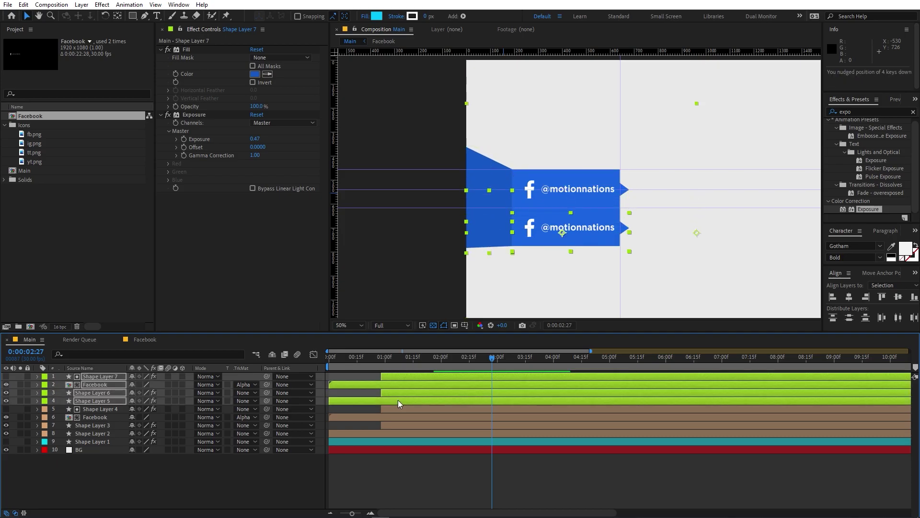
key("shift+Down")
key("shift+Down")
key("shift+Up")
key("shift+Up")
key("shift+Up")
key("shift+Up")
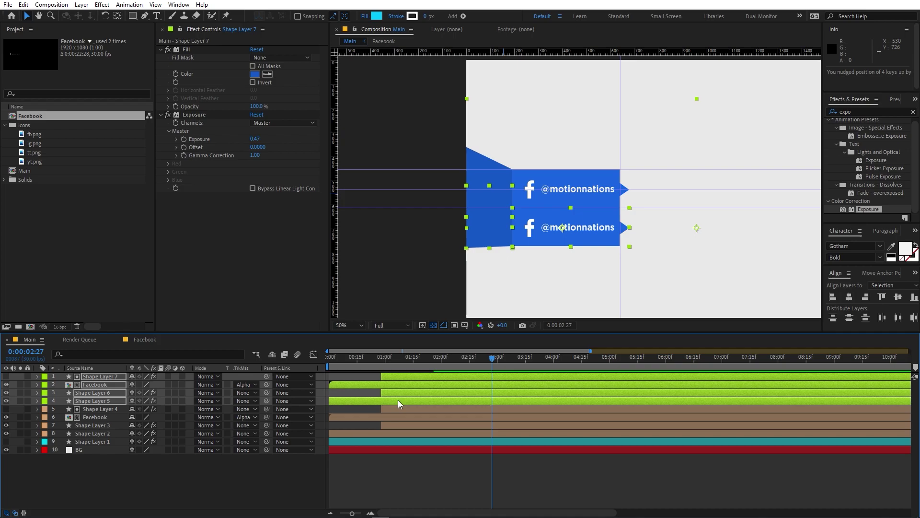
key("Up")
key("Up")
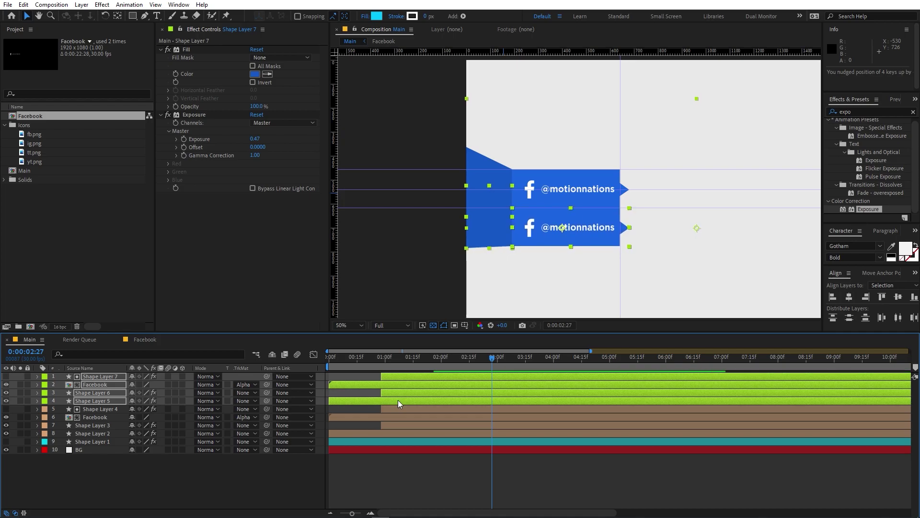
scroll(620, 184, "up", 3)
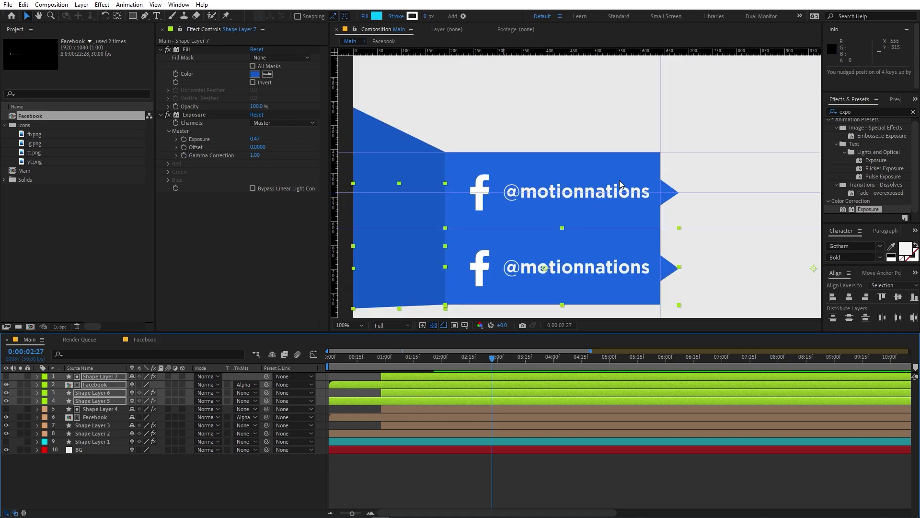
key("Down")
key("Up")
key("Up")
key("Up")
scroll(619, 185, "down", 4)
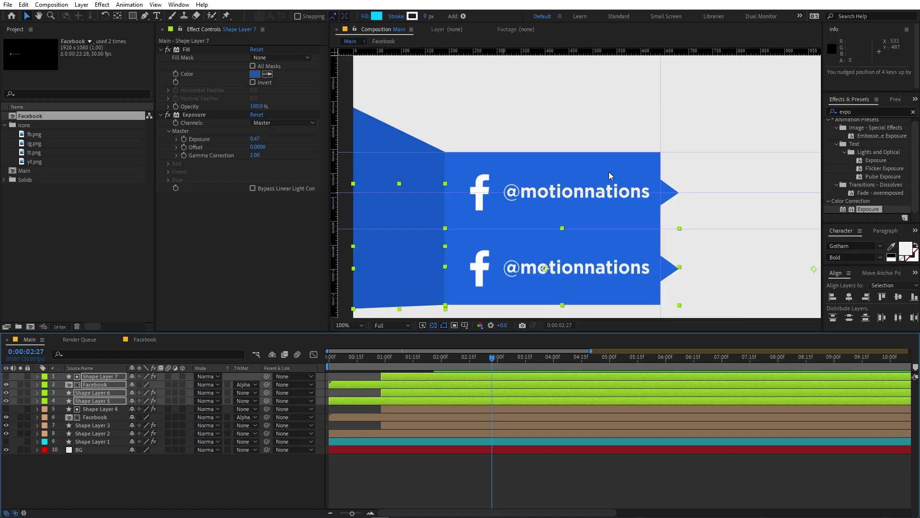
Remove the Path animation from Shape Layer 5, the copied flap.
left_click(418, 471)
left_click_drag(451, 357, 399, 363)
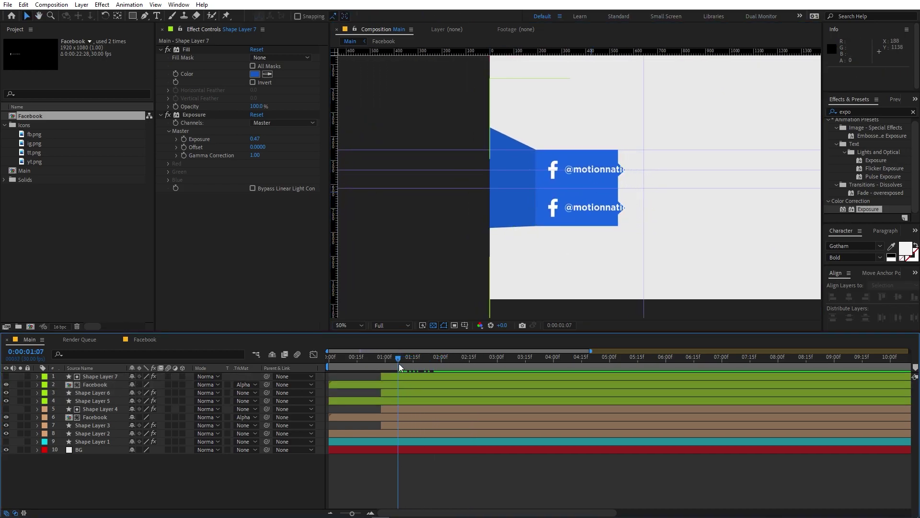
left_click(378, 402)
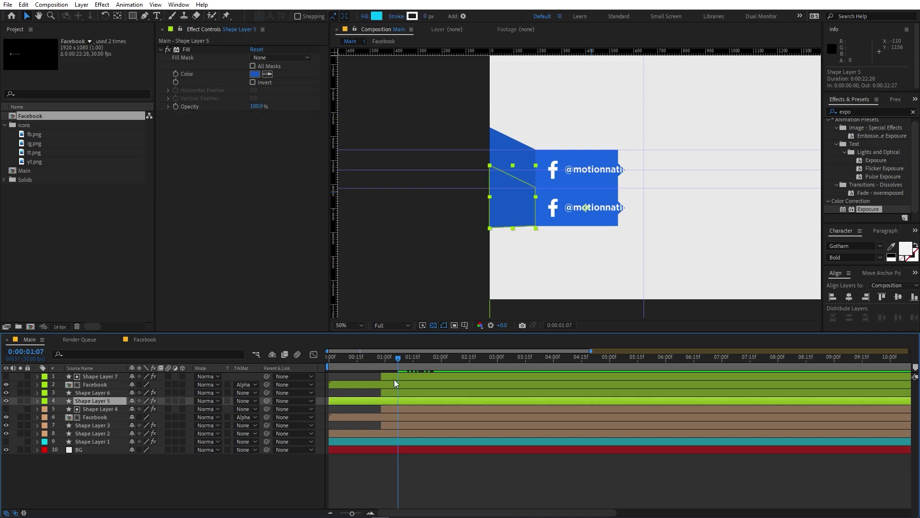
key("period")
left_click_drag(449, 198, 568, 186)
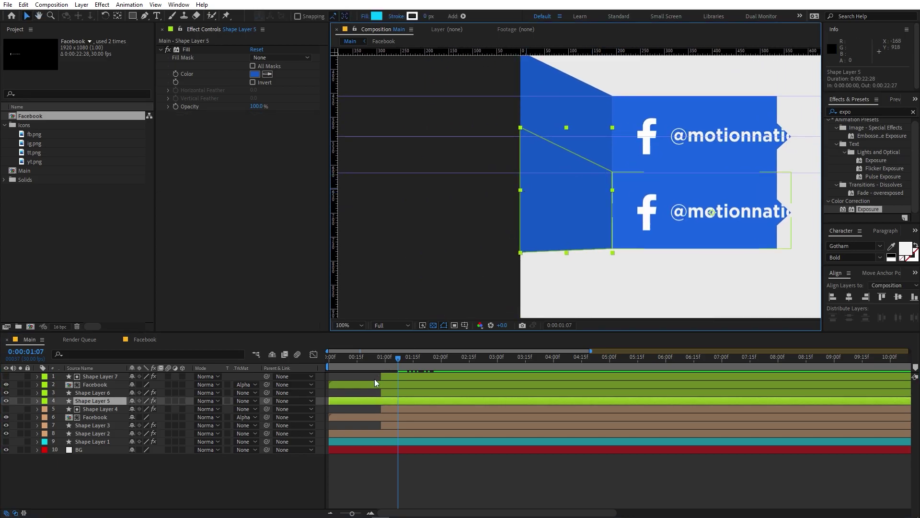
key("u")
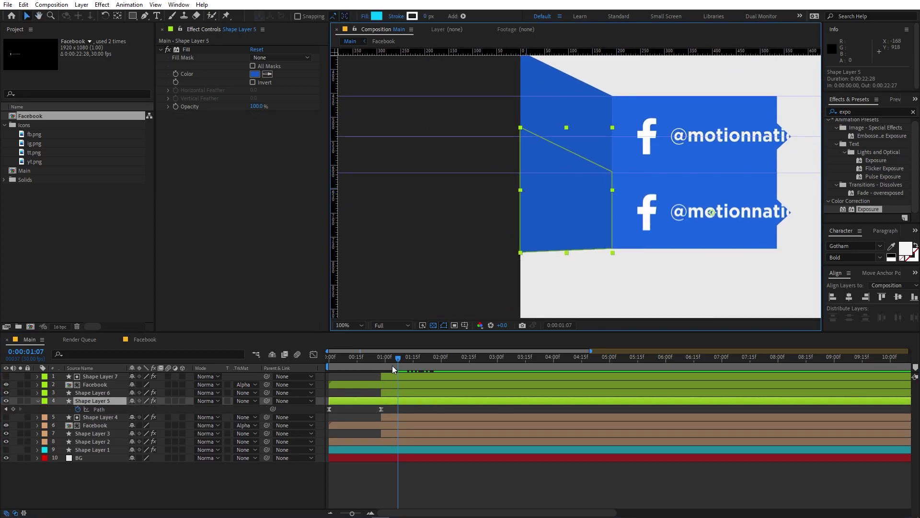
left_click_drag(392, 365, 378, 366)
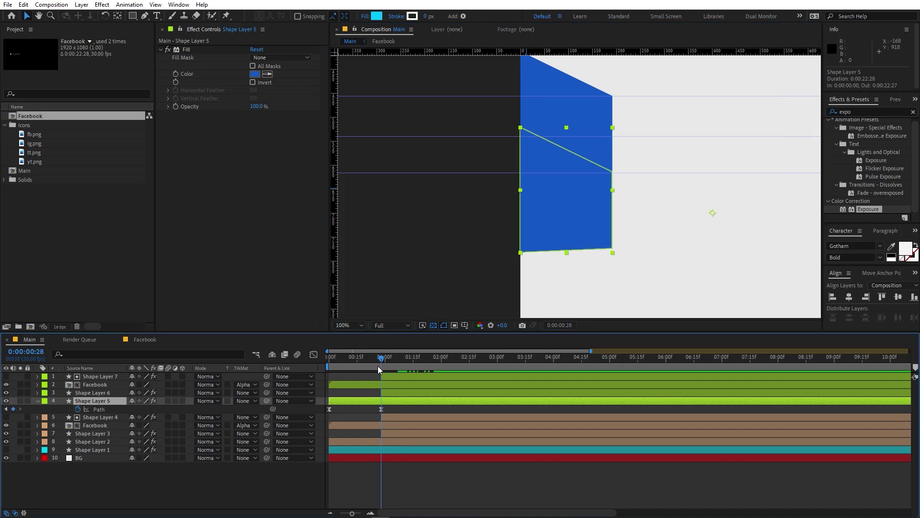
left_click(80, 409)
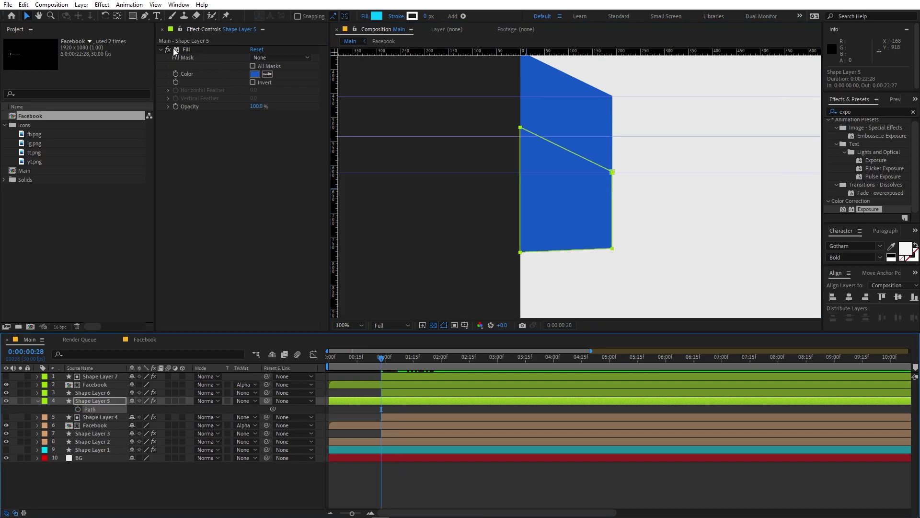
Drag the flap's left corners lower, then move the copied layers down the layer stack.
left_click(145, 15)
left_click(521, 128)
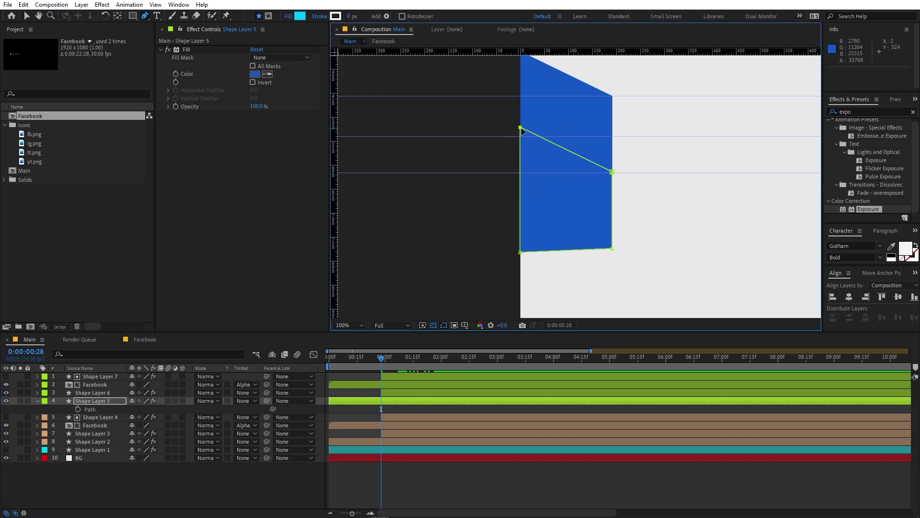
left_click_drag(522, 130, 520, 154)
left_click_drag(520, 253, 520, 266)
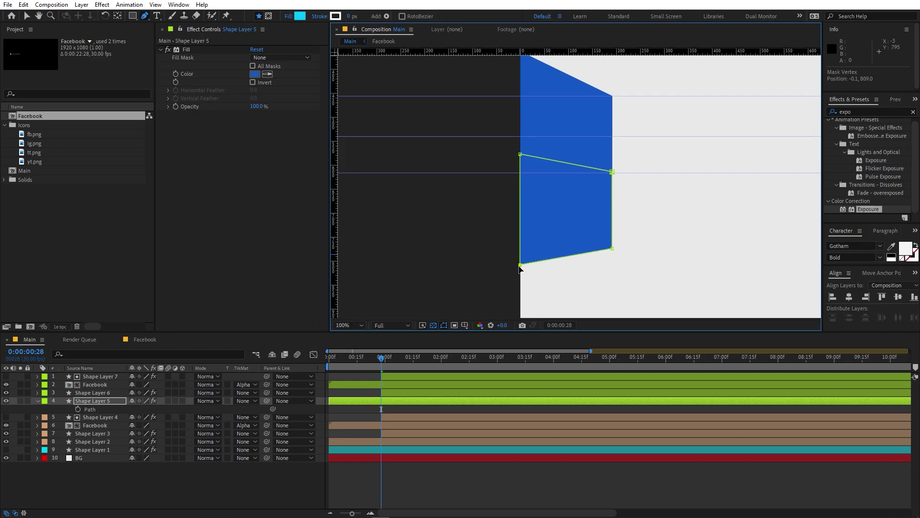
left_click(104, 377, "shift")
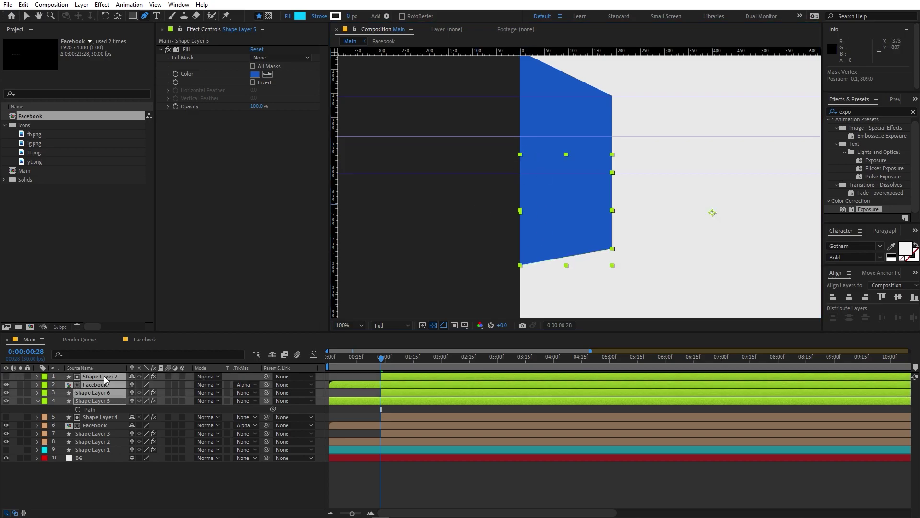
left_click_drag(114, 401, 114, 445)
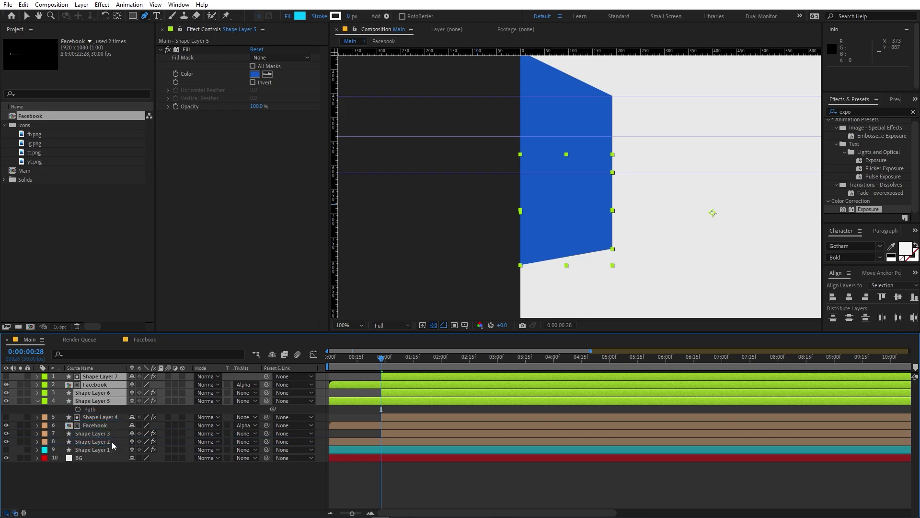
Place the copies below Shape Layer 2 and fill Shape Layer 6 bright red FF1616.
left_click(681, 459)
left_click(103, 407)
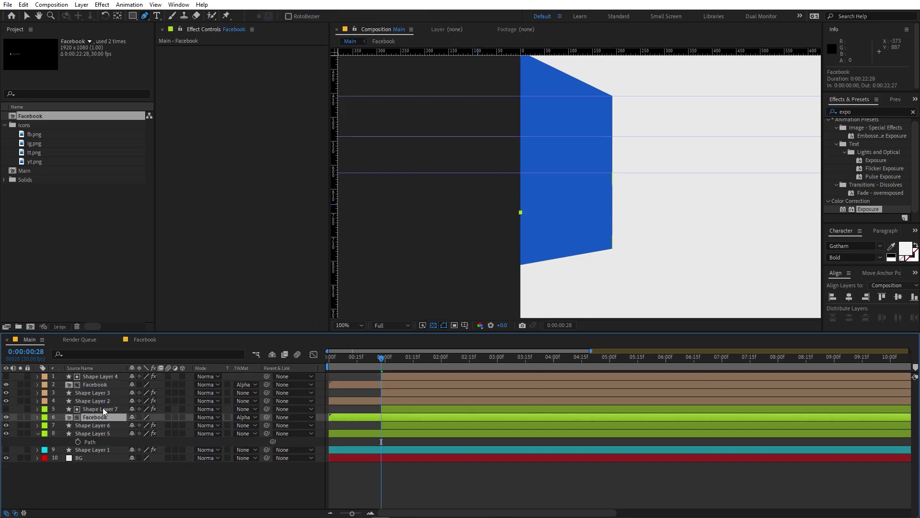
left_click(102, 425)
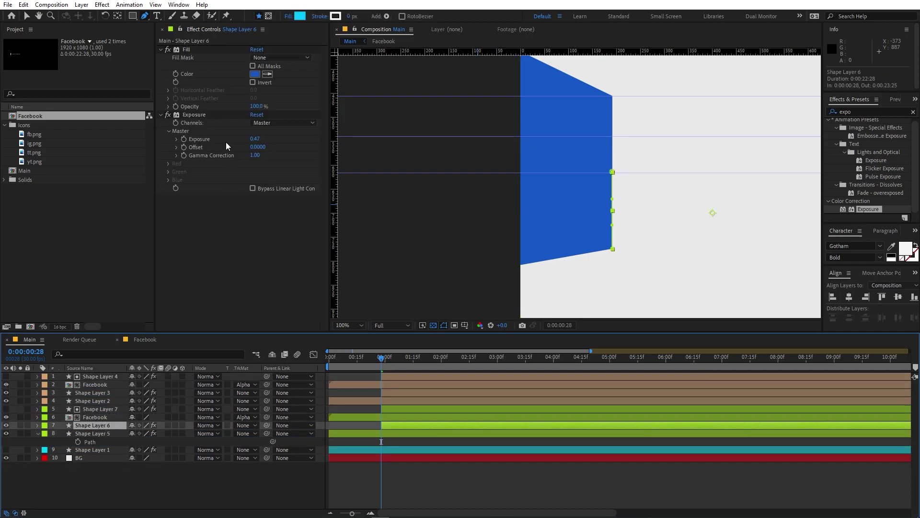
left_click(255, 75)
left_click_drag(218, 263, 224, 216)
left_click_drag(189, 255, 197, 207)
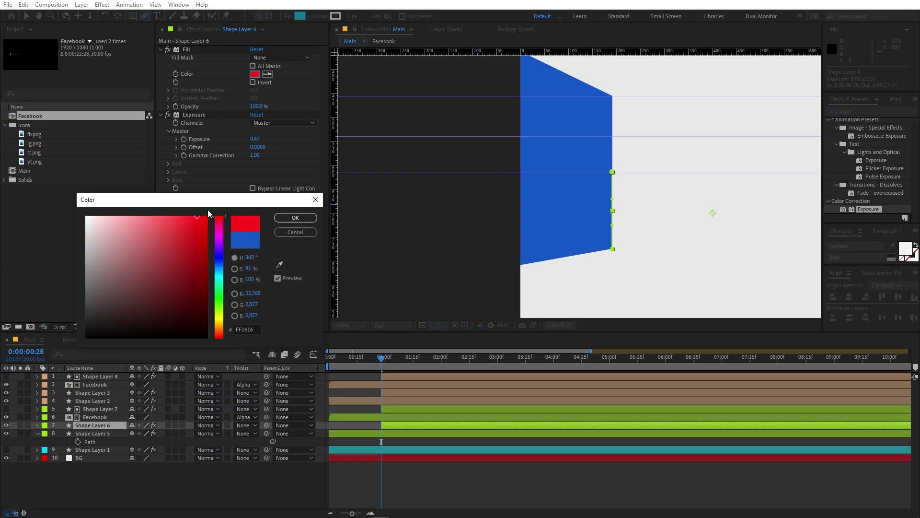
left_click(295, 217)
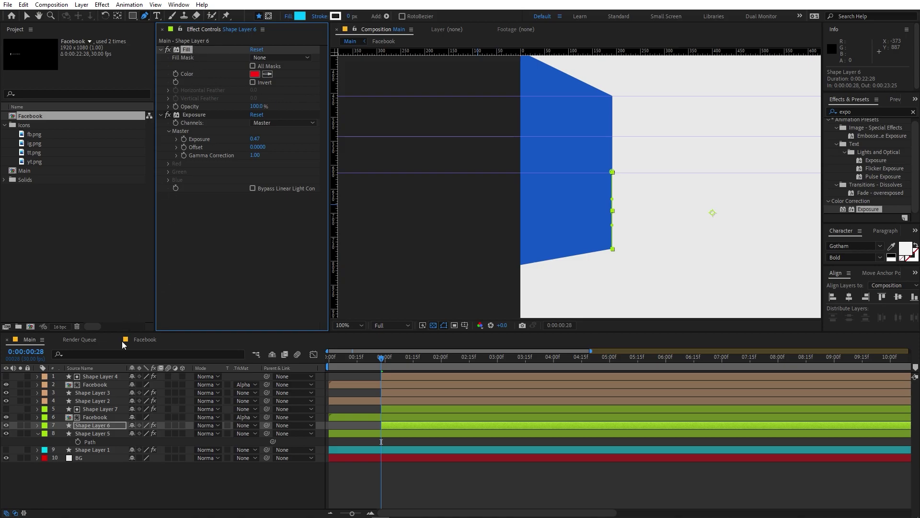
Preview the blue-over-red banners animating in.
left_click(112, 433)
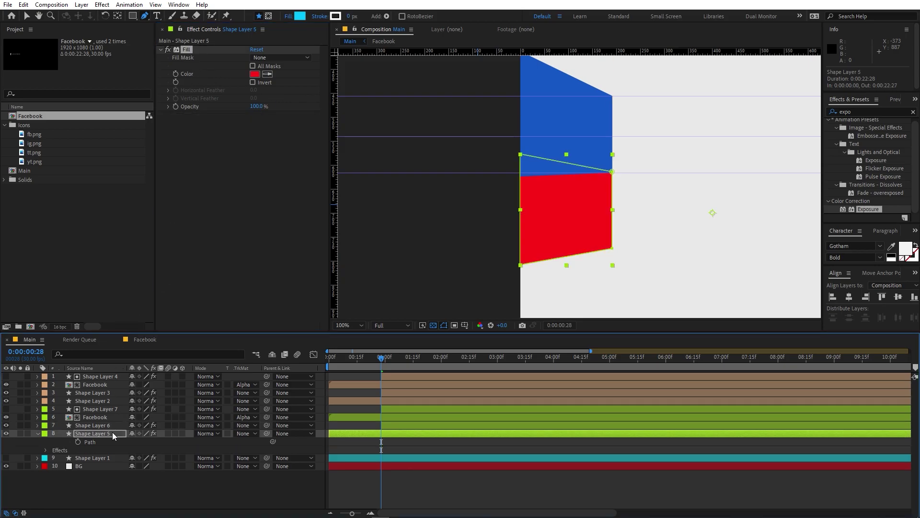
left_click(460, 476)
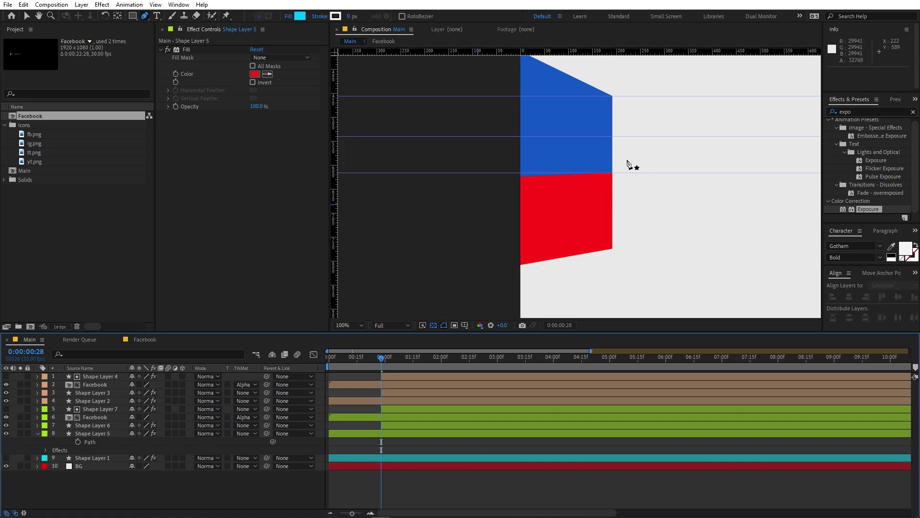
left_click_drag(364, 367, 387, 384)
left_click(98, 417)
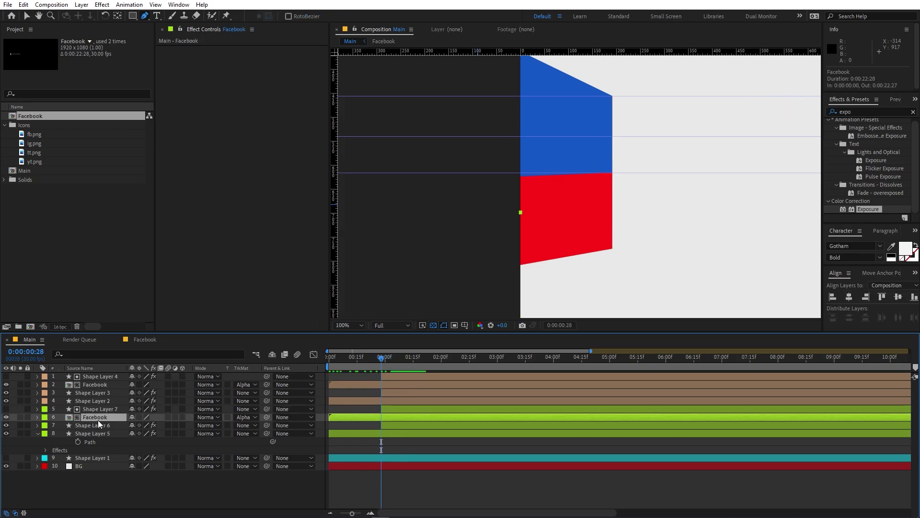
Keyframe Shape Layer 5's Path and collapse the red flap into a closed thin line at frame 0.
left_click(97, 426)
left_click(97, 434)
left_click(79, 441)
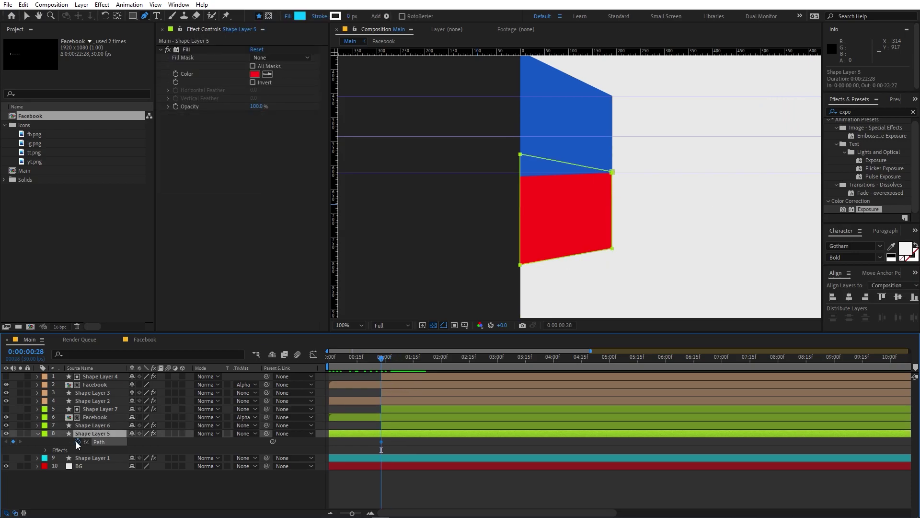
key("Home")
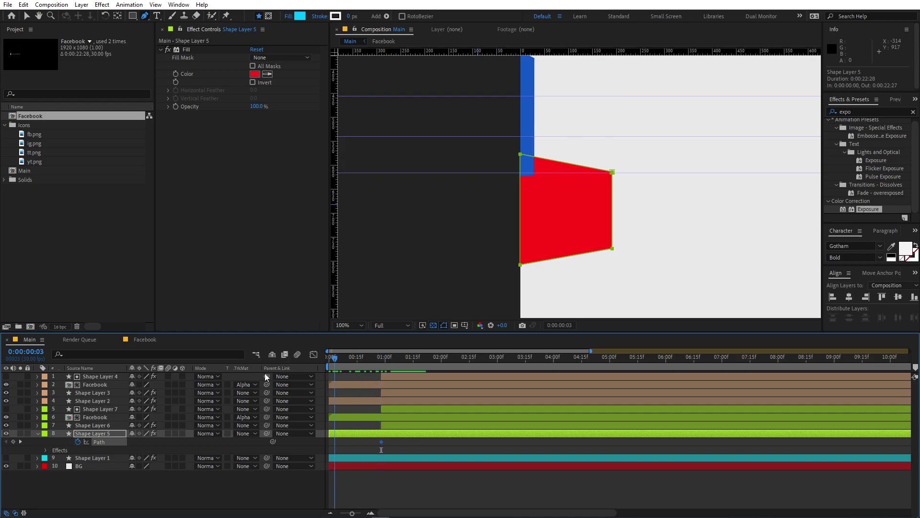
left_click(360, 449)
left_click(358, 432)
key("period")
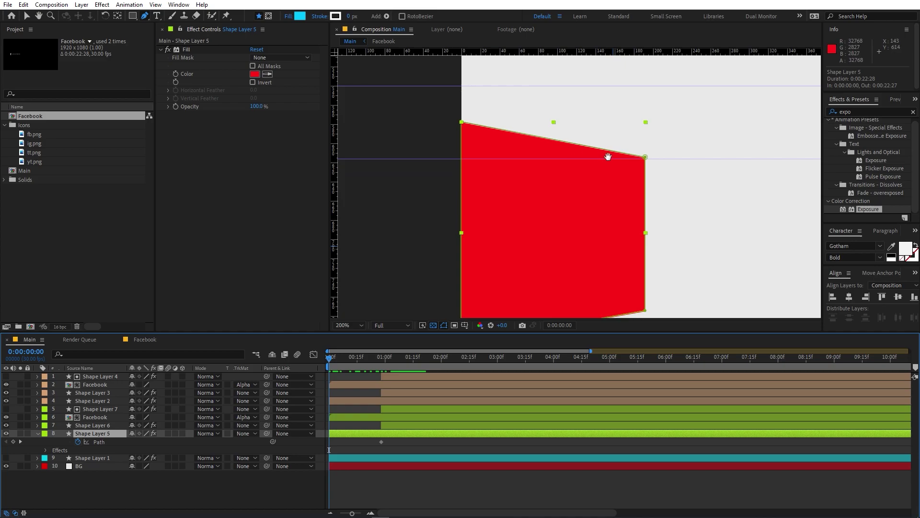
left_click_drag(647, 159, 462, 123)
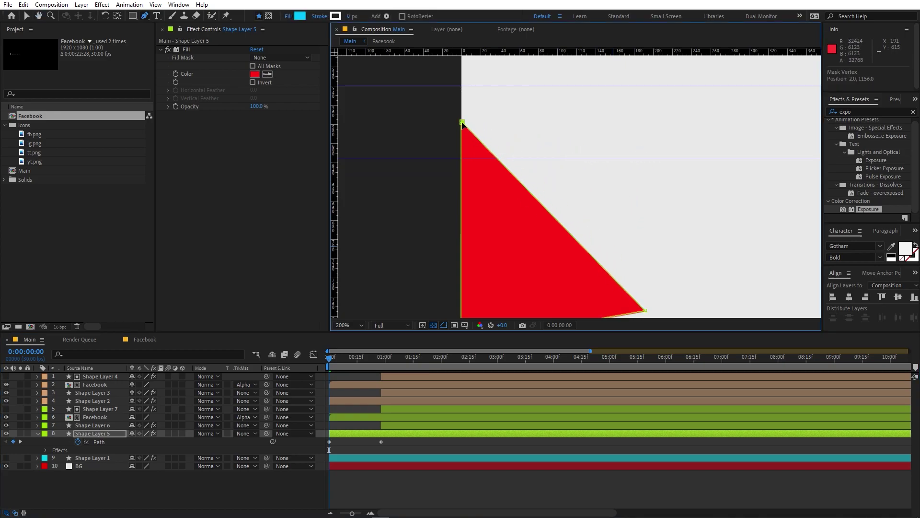
left_click_drag(644, 310, 493, 216)
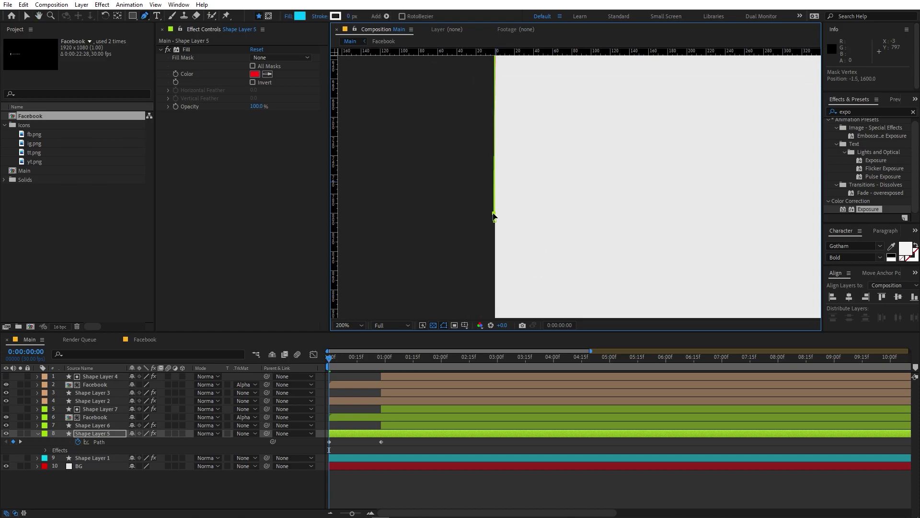
scroll(508, 158, "up", 3)
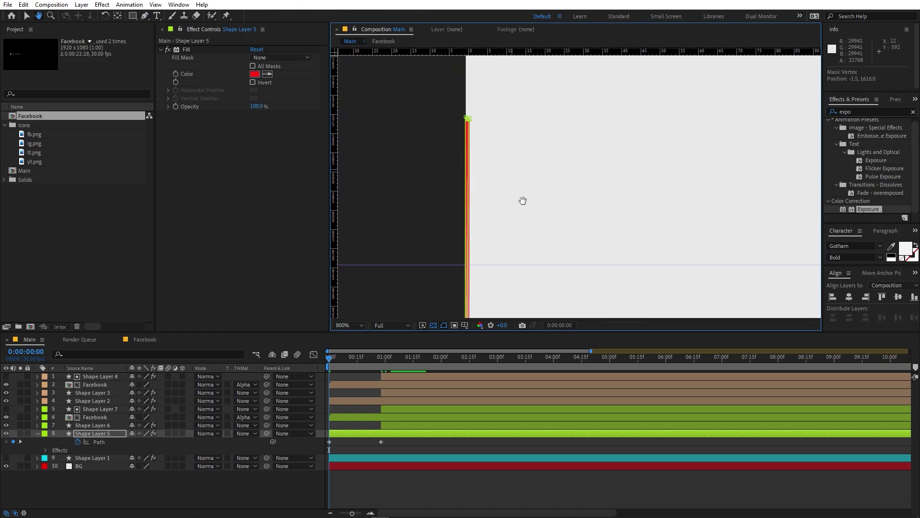
left_click_drag(396, 154, 387, 146)
scroll(605, 189, "down", 2)
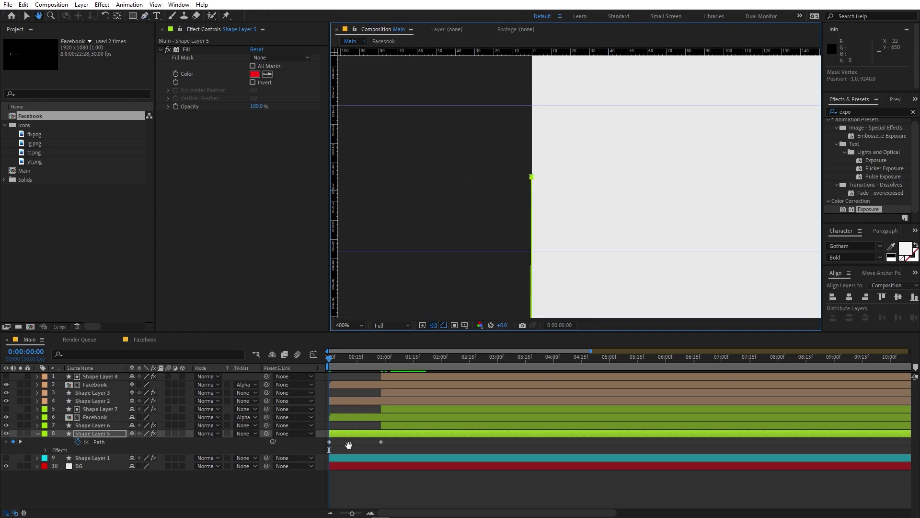
Ease both red flap Path keyframes in the speed graph, then preview the animation.
left_click_drag(407, 439, 307, 437)
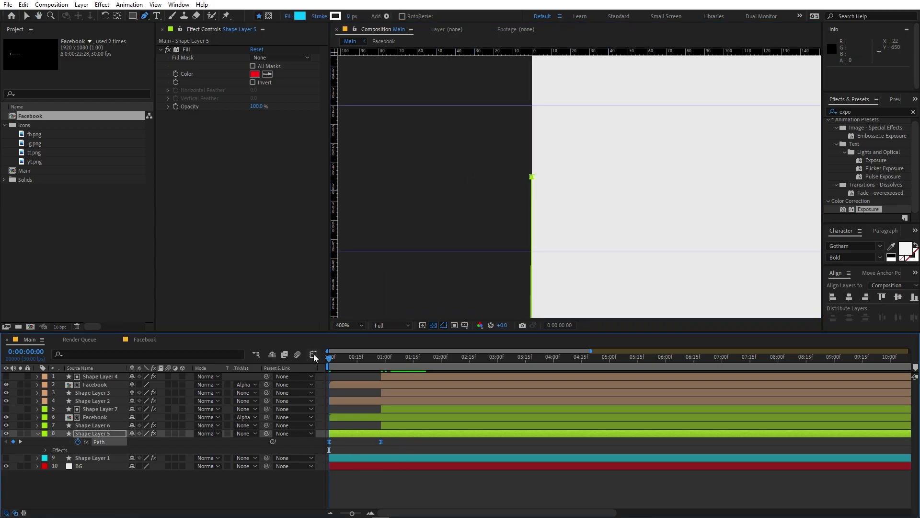
left_click(314, 354)
left_click_drag(339, 486, 425, 485)
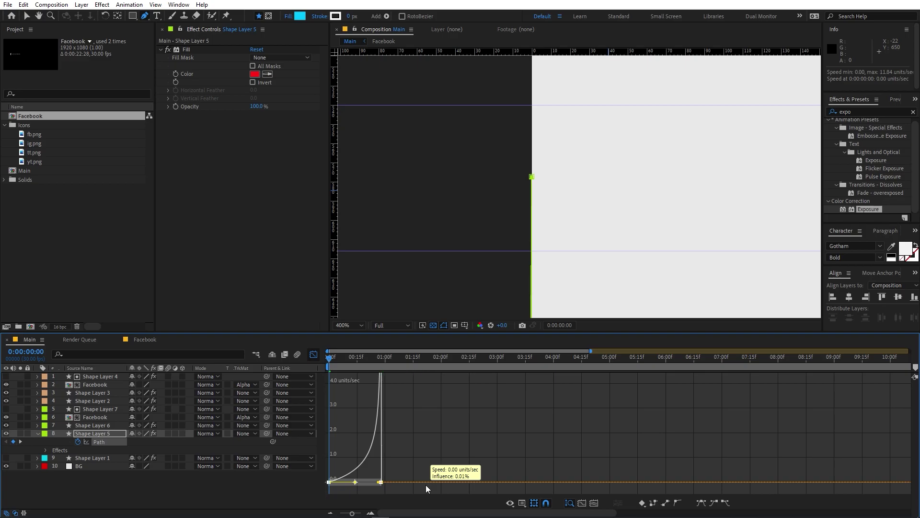
left_click(314, 354)
key("shift+slash")
key("space")
key("space")
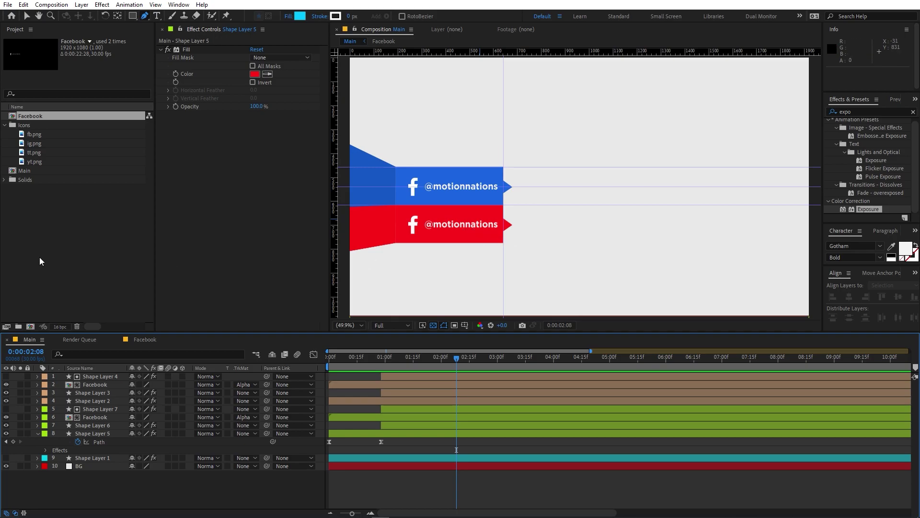
Duplicate the Facebook comp as Facebook 2 and open it for editing.
left_click(67, 229)
left_click(25, 117)
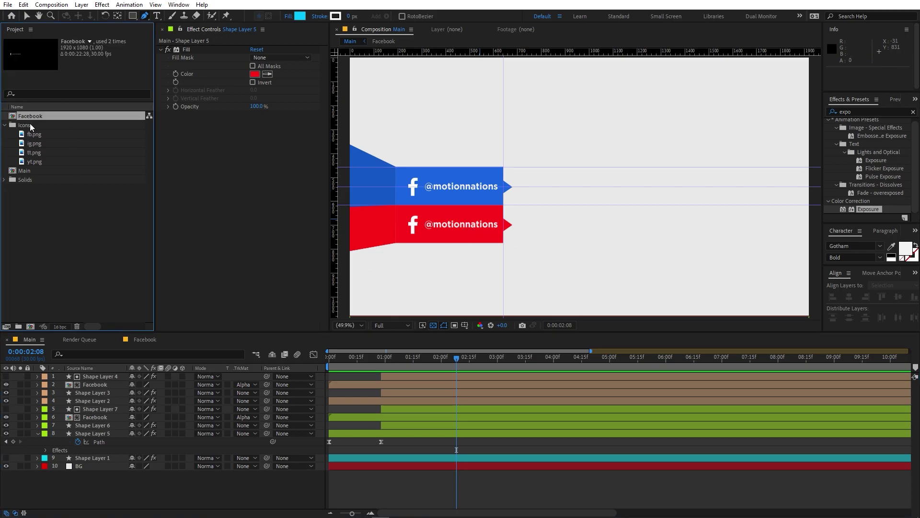
key("ctrl+d")
double_click(36, 125)
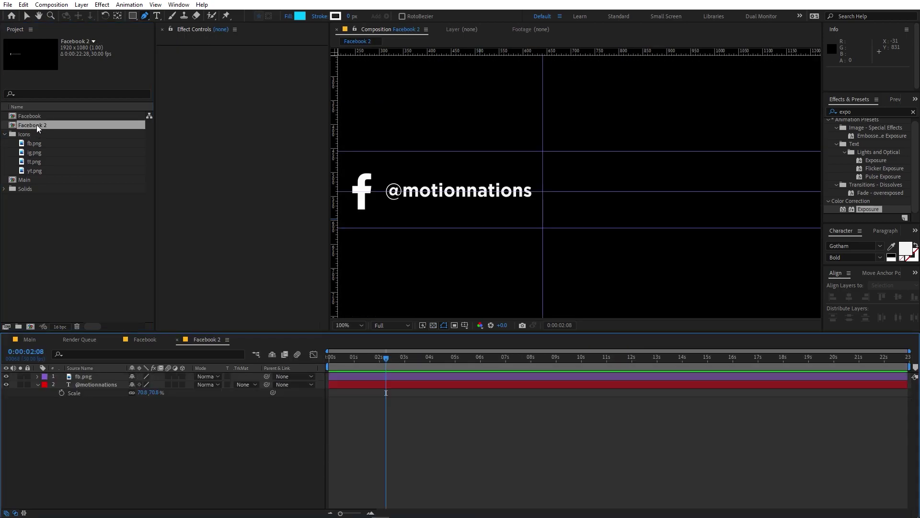
left_click(85, 385)
key("ctrl+t")
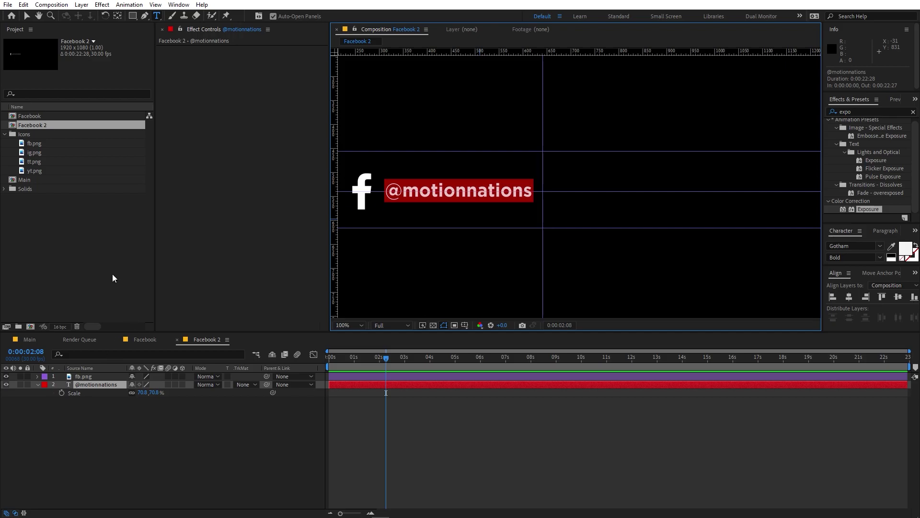
left_click(53, 179)
left_click_drag(31, 170, 76, 377)
key("s")
left_click_drag(141, 384, 102, 384)
key("v")
left_click_drag(676, 207, 431, 186)
Delete the fb.png layer from Facebook 2 and return to the Main comp.
left_click(86, 393)
key("Delete")
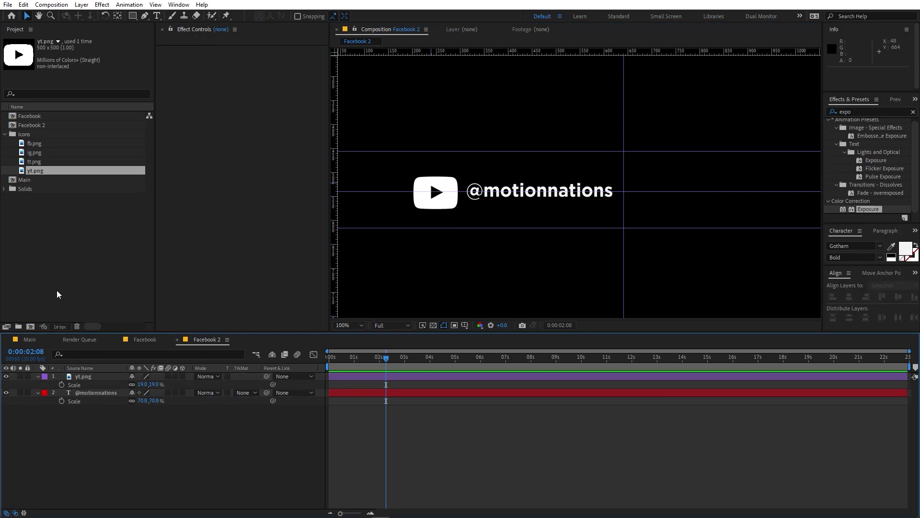
left_click(29, 339)
left_click(32, 124)
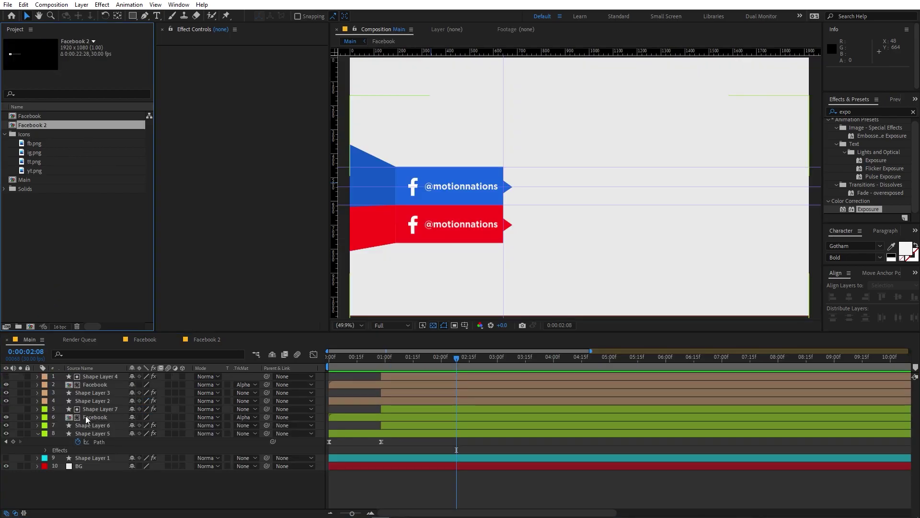
Replace the red banner's layer 6 source with the Facebook 2 comp and preview.
left_click(87, 416)
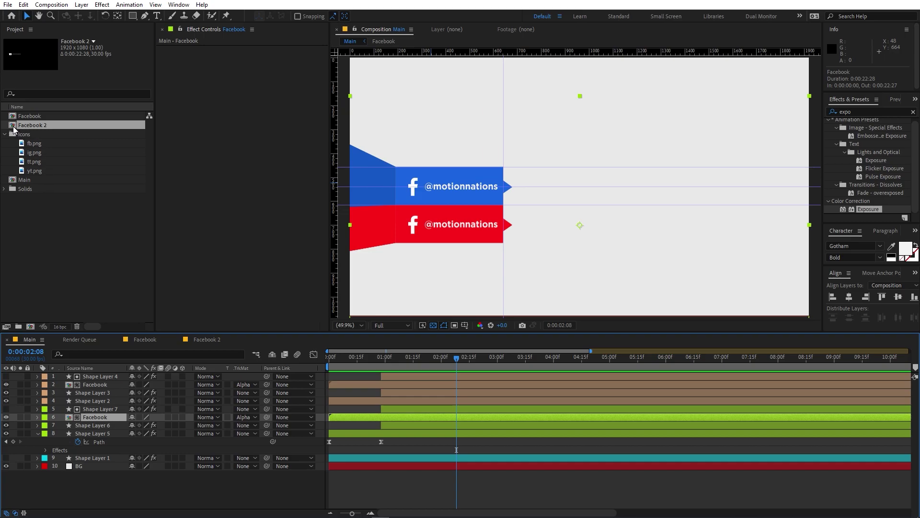
left_click_drag(14, 129, 81, 416)
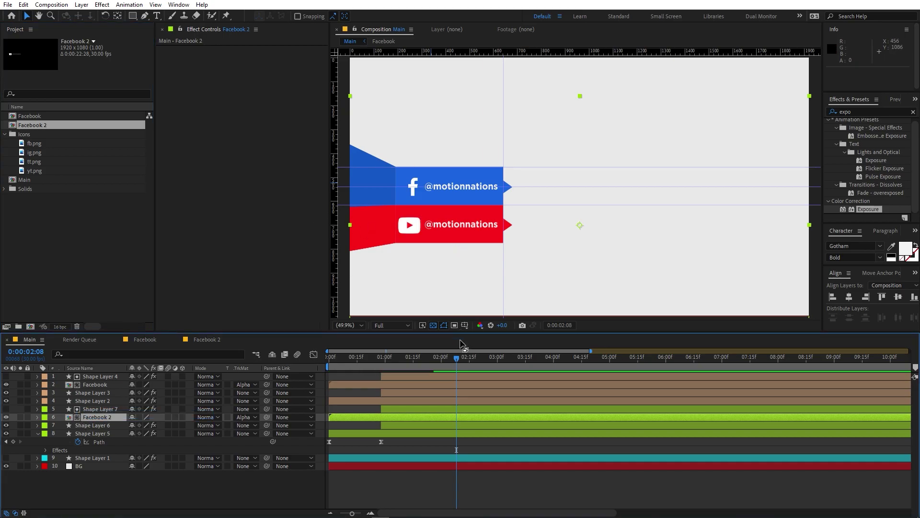
key("space")
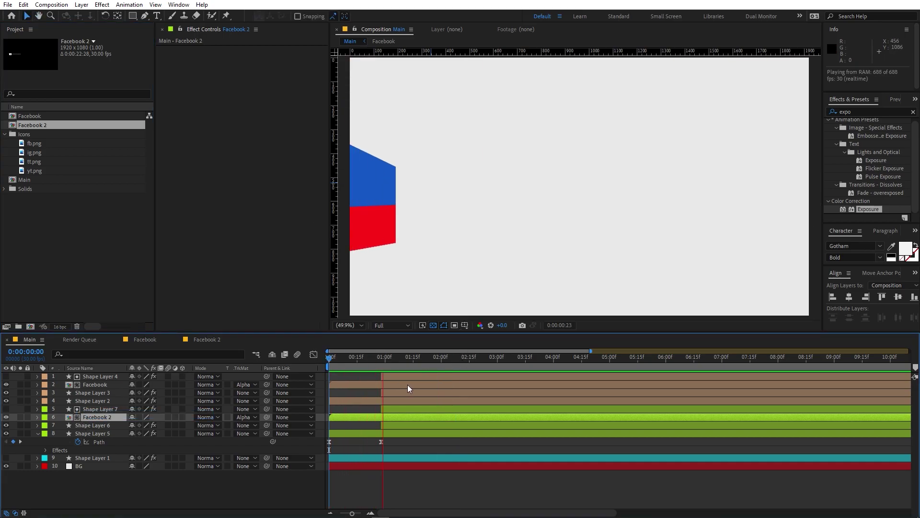
Stop the preview at 3 seconds and scrub back through the banner animation.
scroll(523, 234, "down", 2)
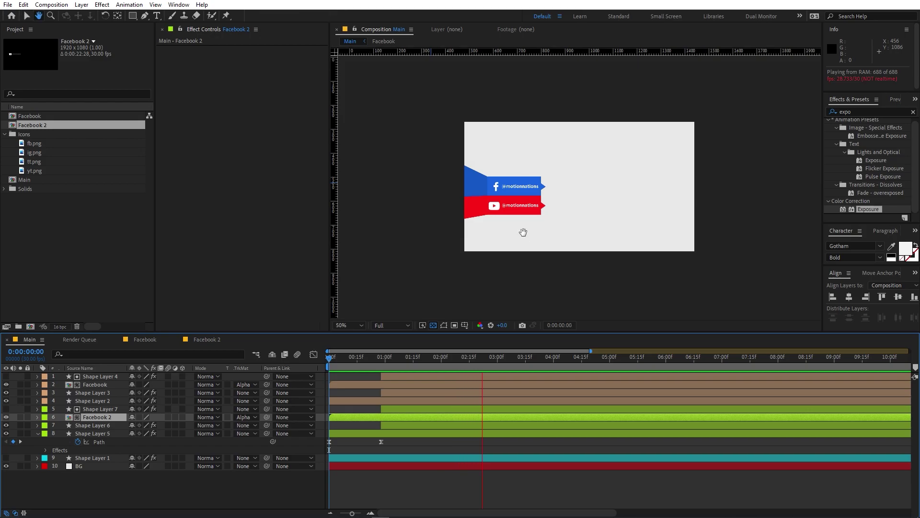
key("h")
scroll(421, 216, "up", 2)
key("v")
left_click(496, 359)
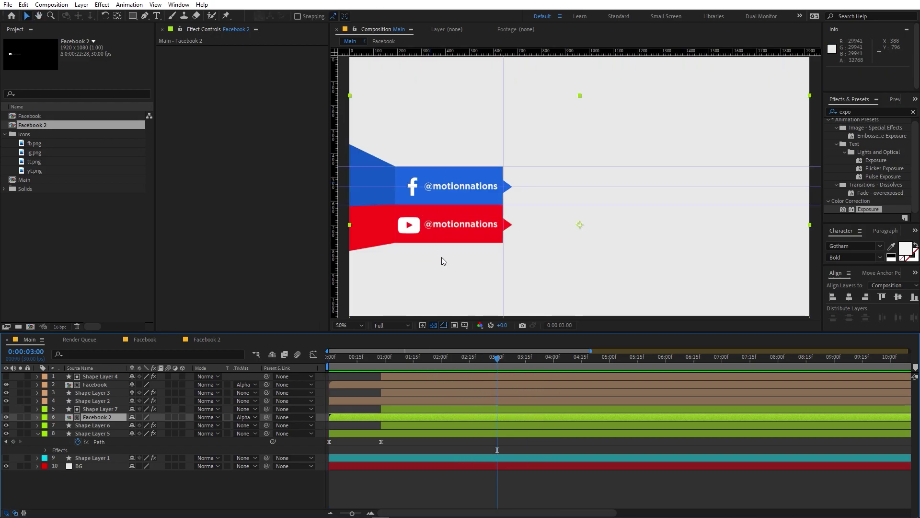
left_click_drag(418, 362, 454, 374)
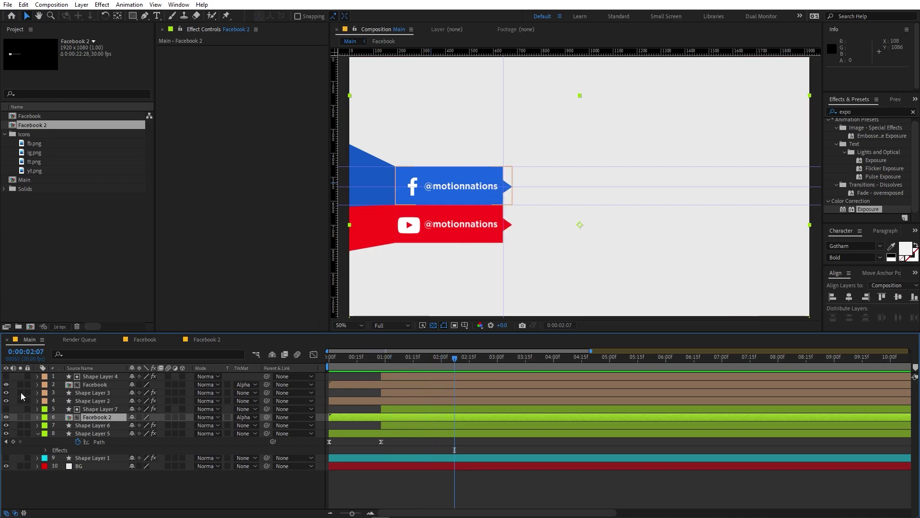
left_click(95, 393)
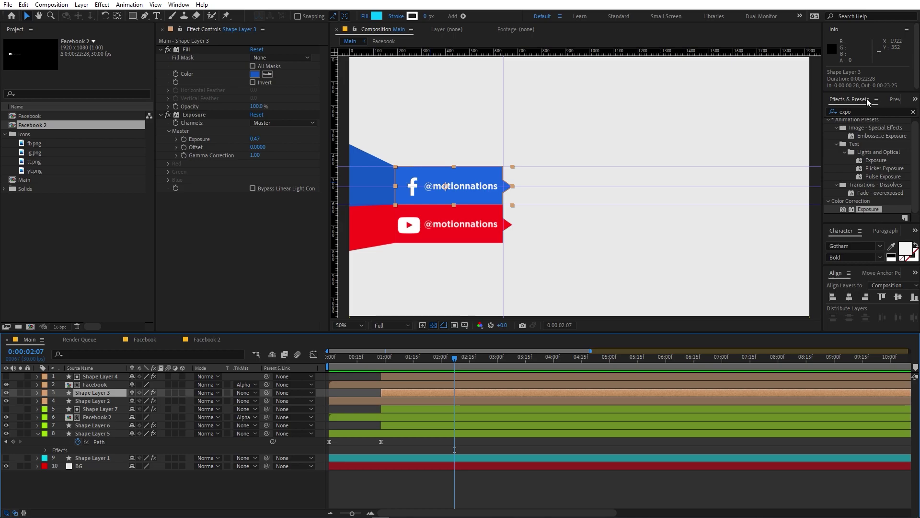
Find Drop Shadow in Effects & Presets and apply it to Shape Layer 3, the blue banner.
left_click(863, 110)
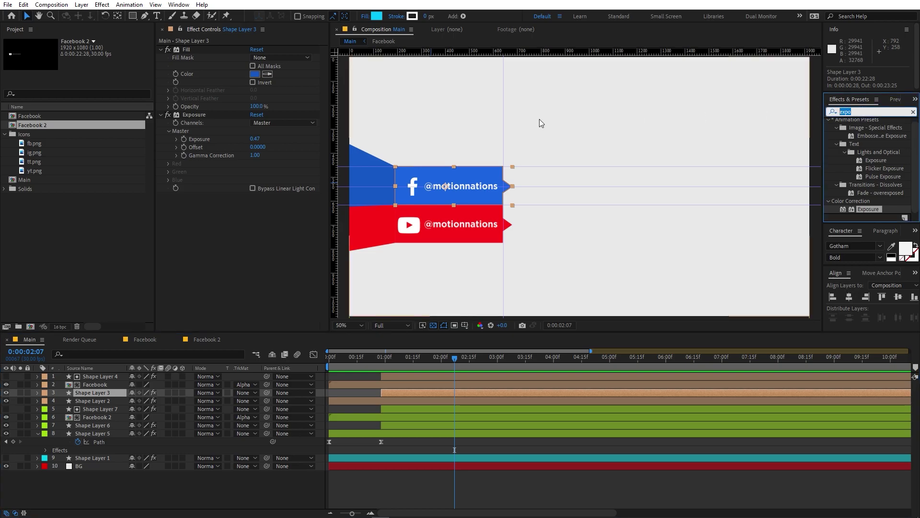
type("drop")
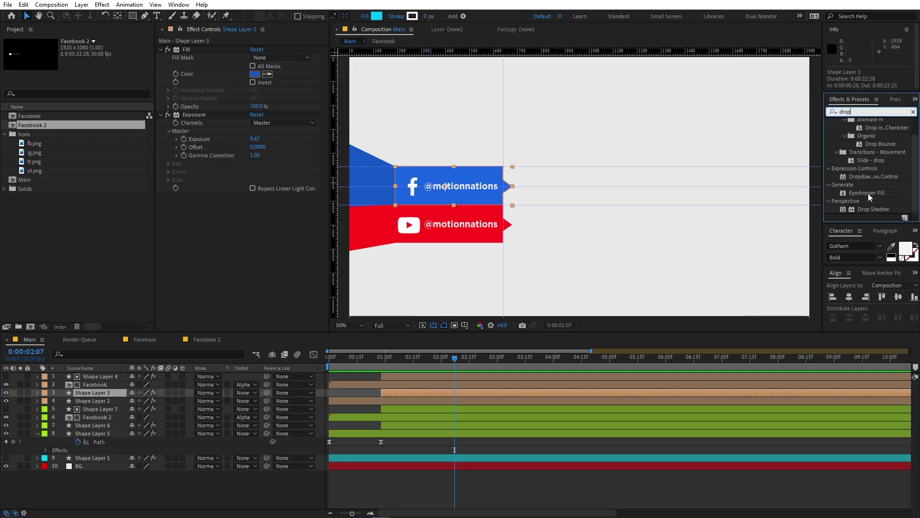
left_click_drag(871, 210, 122, 391)
scroll(474, 200, "up", 2)
left_click_drag(474, 201, 637, 202)
scroll(637, 201, "up", 2)
left_click_drag(508, 211, 544, 236)
Set the drop shadow to softness 52, adjusted direction, distance 19 and 31% opacity.
left_click_drag(253, 256, 288, 260)
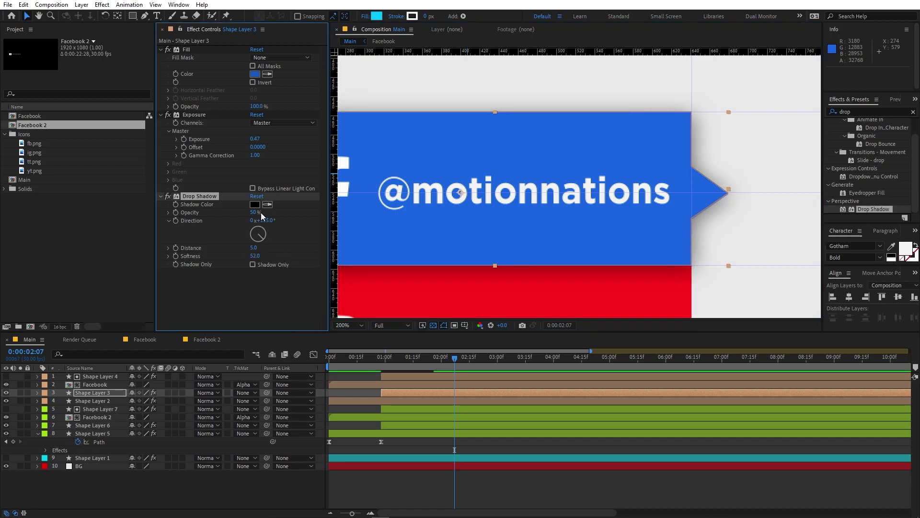
left_click_drag(269, 224, 287, 221)
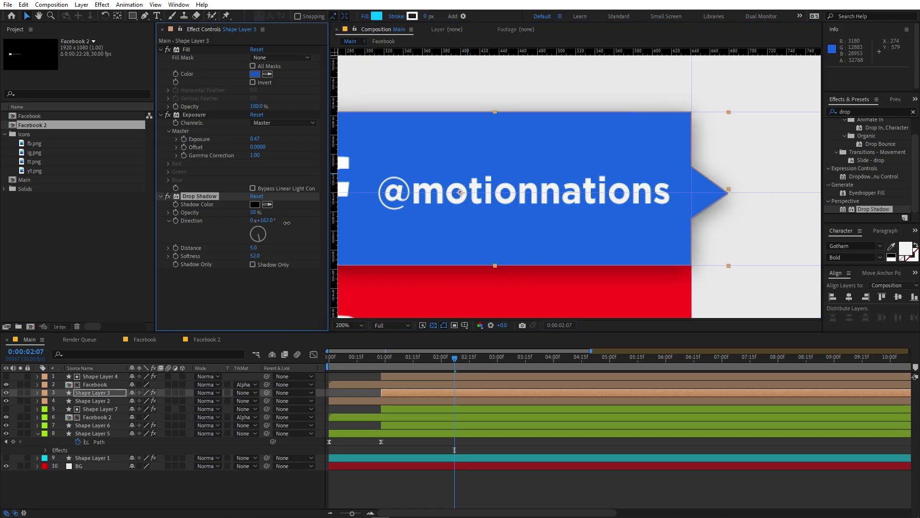
mouse_move(256, 248)
left_mouse_down()
mouse_move(271, 249)
mouse_move(264, 250)
left_mouse_up()
scroll(664, 149, "down", 2)
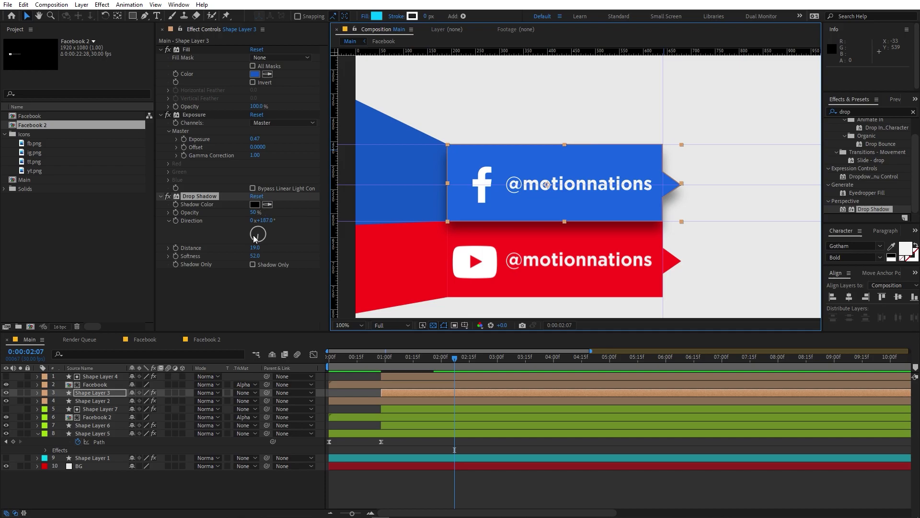
left_click_drag(255, 215, 230, 217)
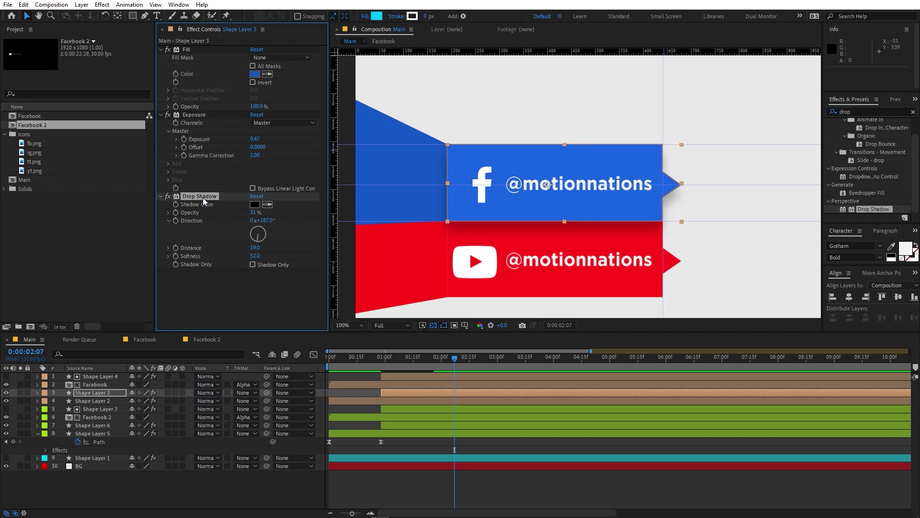
Give the red banner's Shape Layer 5 the same drop shadow.
left_click(91, 401)
left_click(91, 418)
left_click(91, 425)
left_click(91, 433)
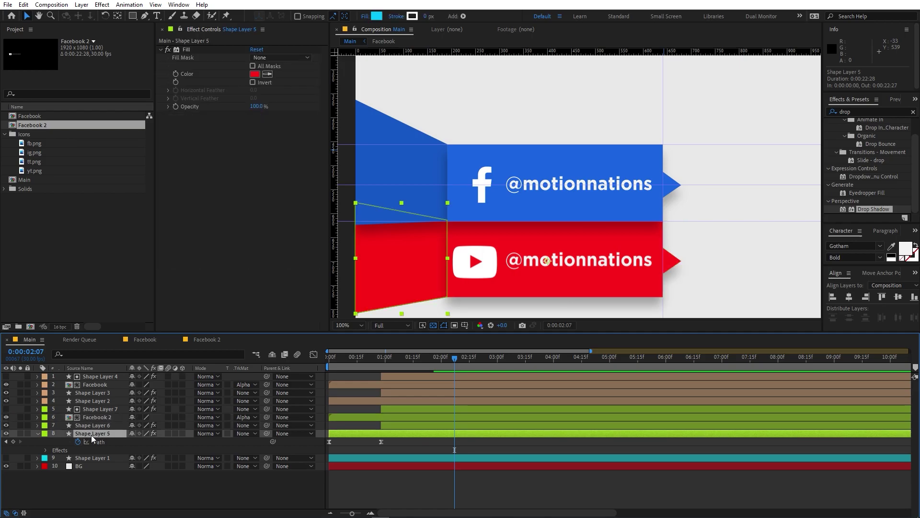
left_click(565, 495)
Tidy the guides: move the vertical guide, remove extras, place horizontal guides near top and bottom.
scroll(627, 225, "down", 2)
key("h")
left_click_drag(690, 236, 580, 205)
scroll(580, 203, "down", 1)
key("v")
left_click_drag(548, 134, 334, 144)
left_click_drag(433, 168, 447, 1)
left_click_drag(440, 179, 434, 59)
left_click_drag(423, 187, 423, 311)
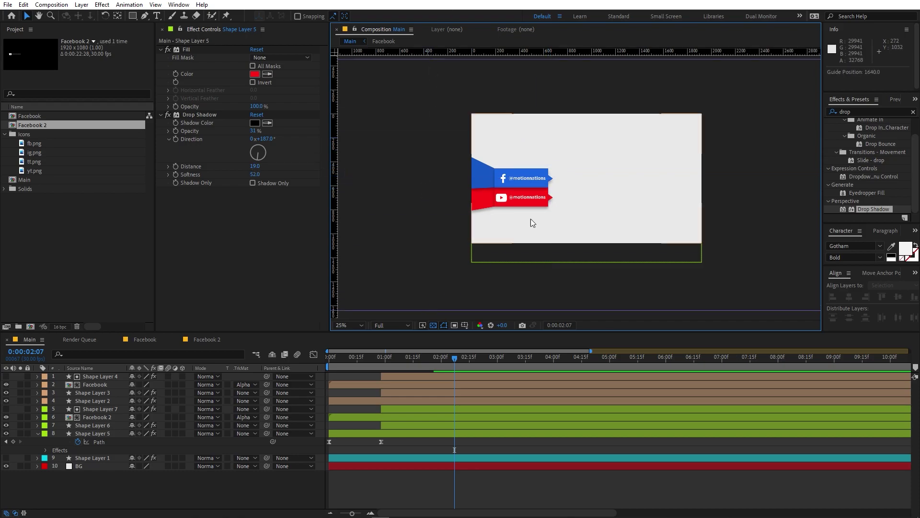
scroll(531, 218, "up", 2)
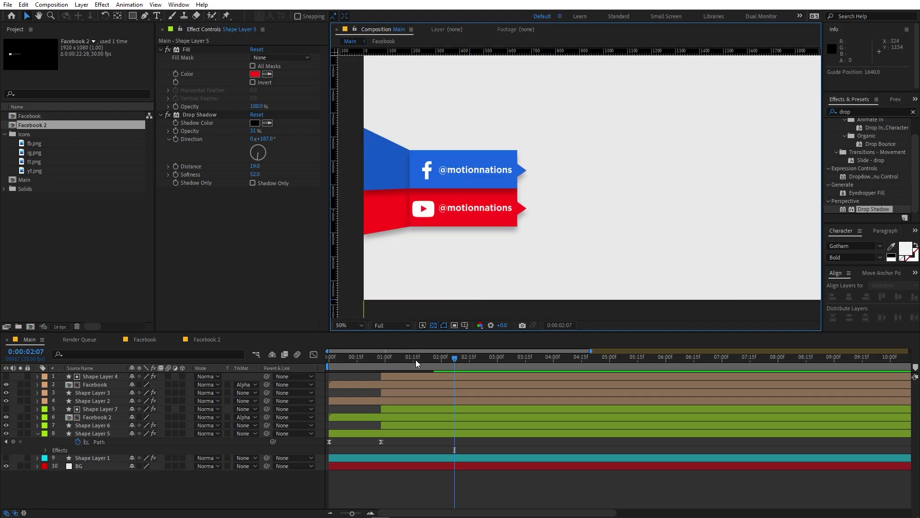
key("Home")
key("space")
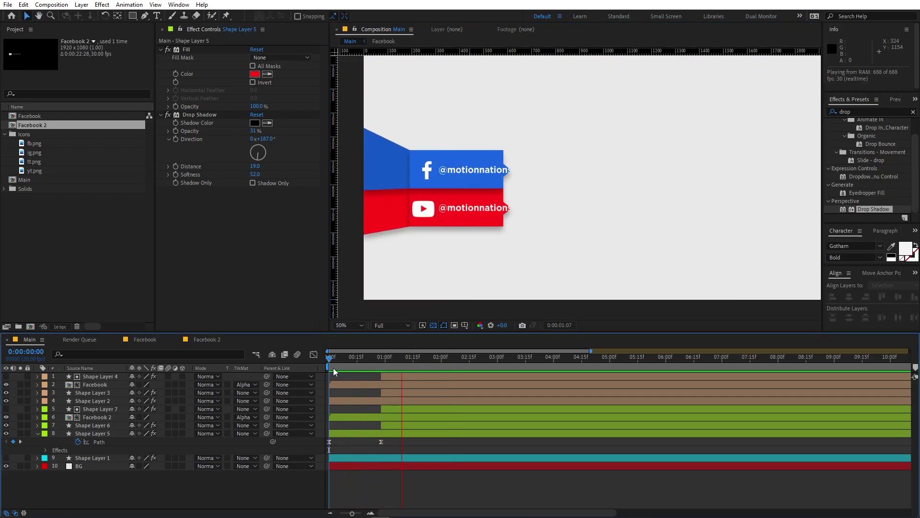
left_click(407, 417)
left_click_drag(336, 357, 439, 416)
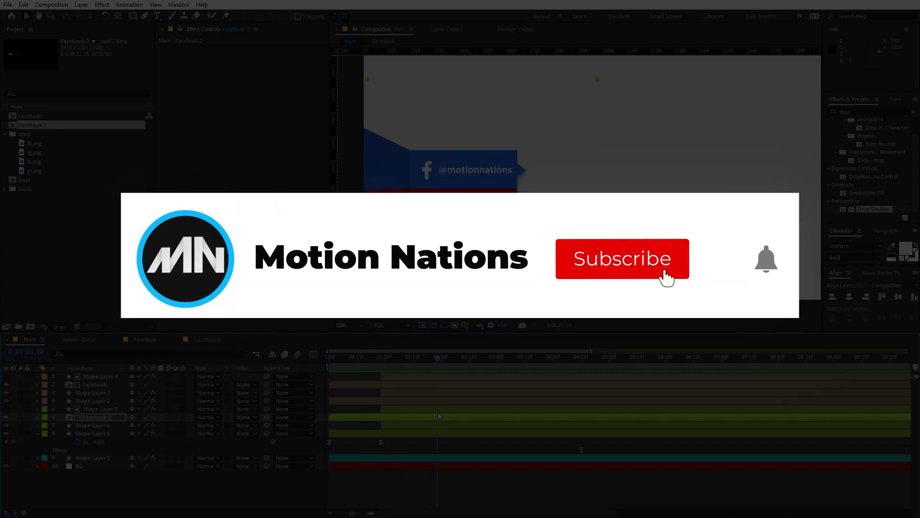